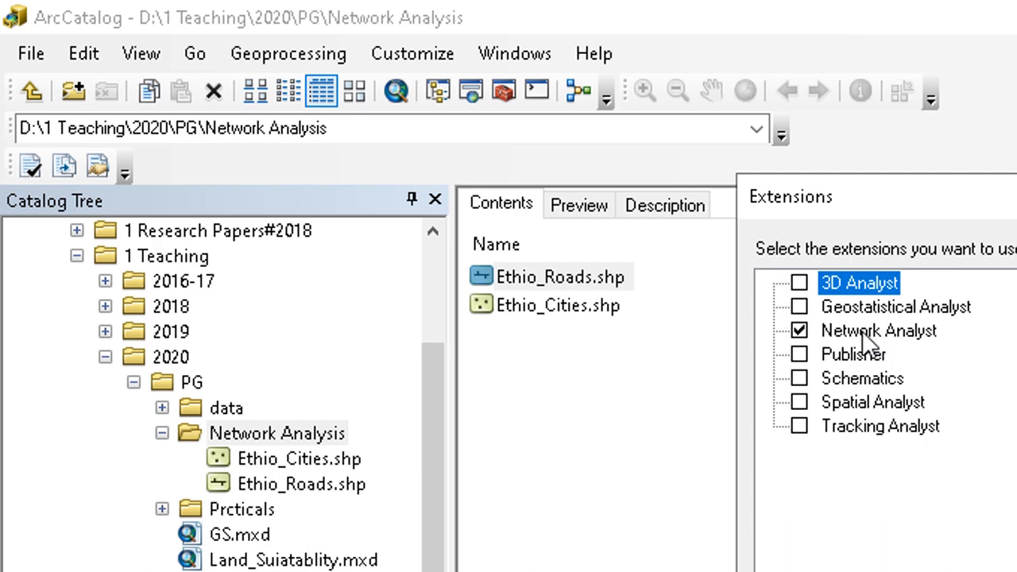
# Start a new network dataset from Ethio_Roads.shp, keeping the name Ethio_Roads_ND
pyautogui.press('Escape')
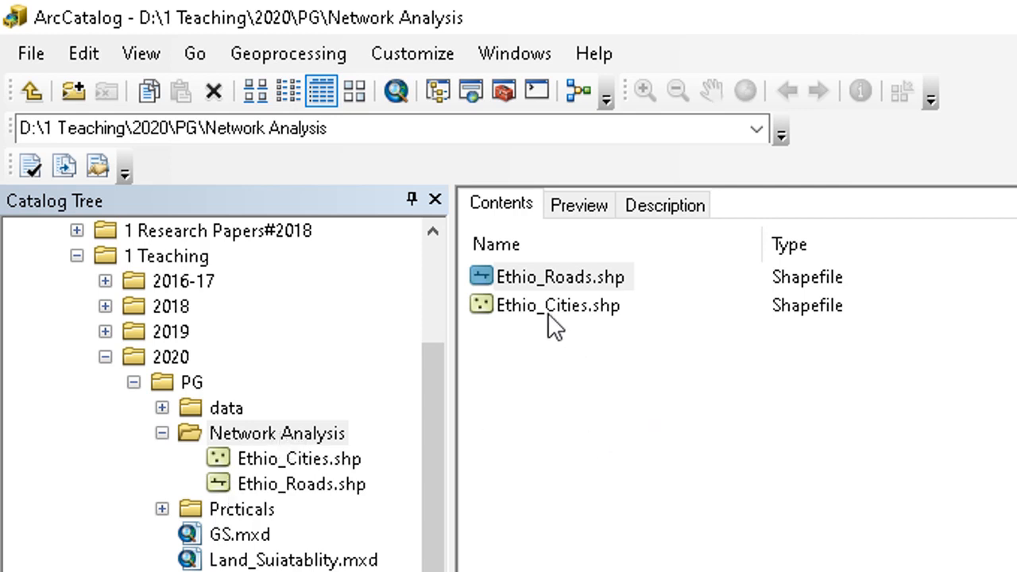
pyautogui.rightClick(486, 272)
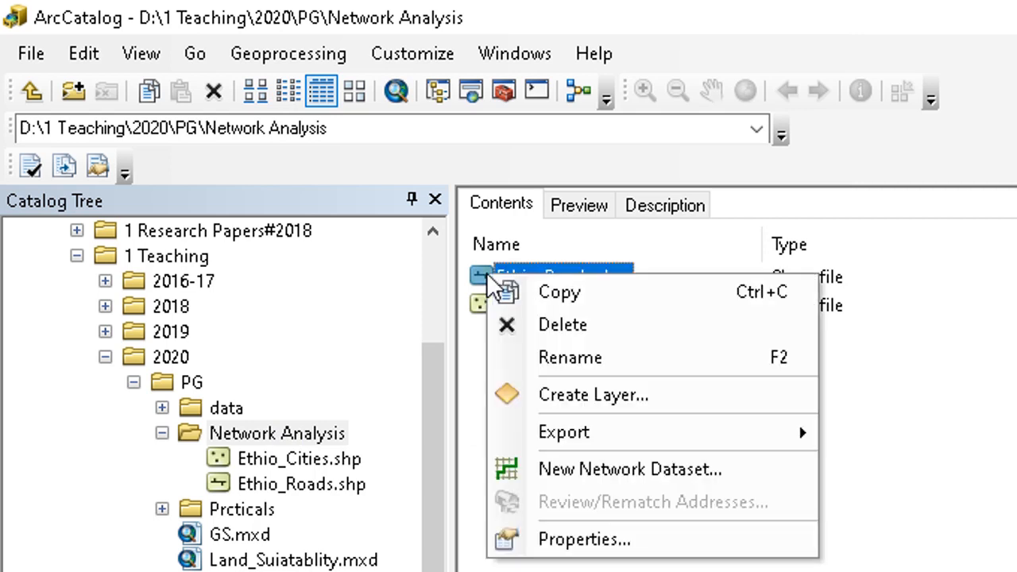
pyautogui.click(582, 475)
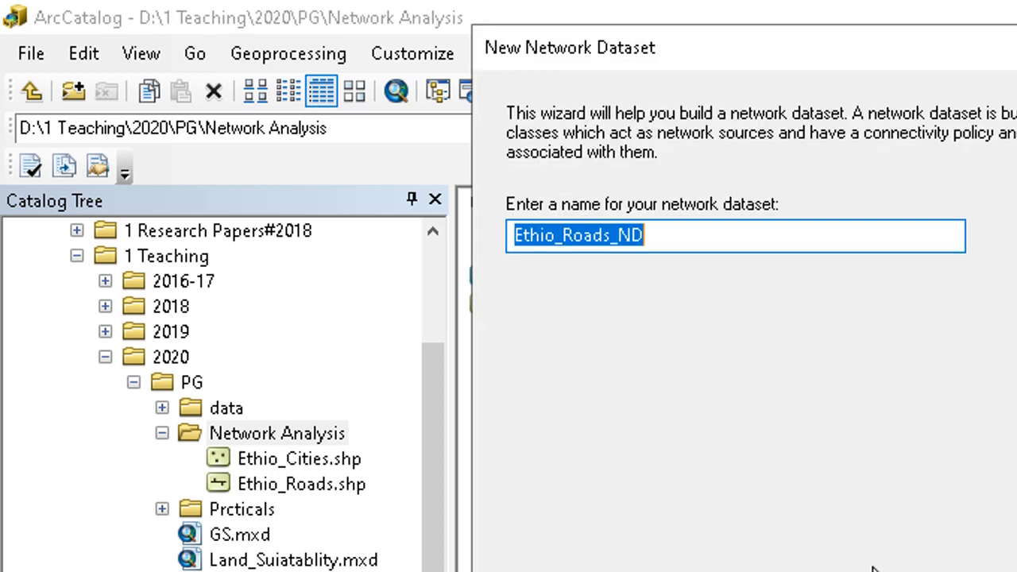
pyautogui.moveTo(663, 234); pyautogui.dragTo(509, 235)
pyautogui.click(668, 243)
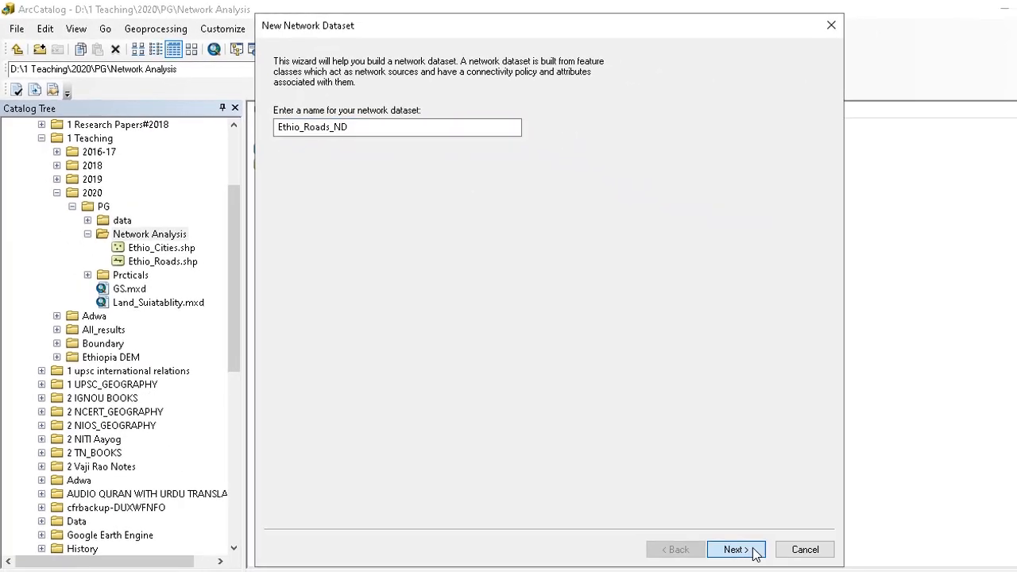
pyautogui.click(753, 551)
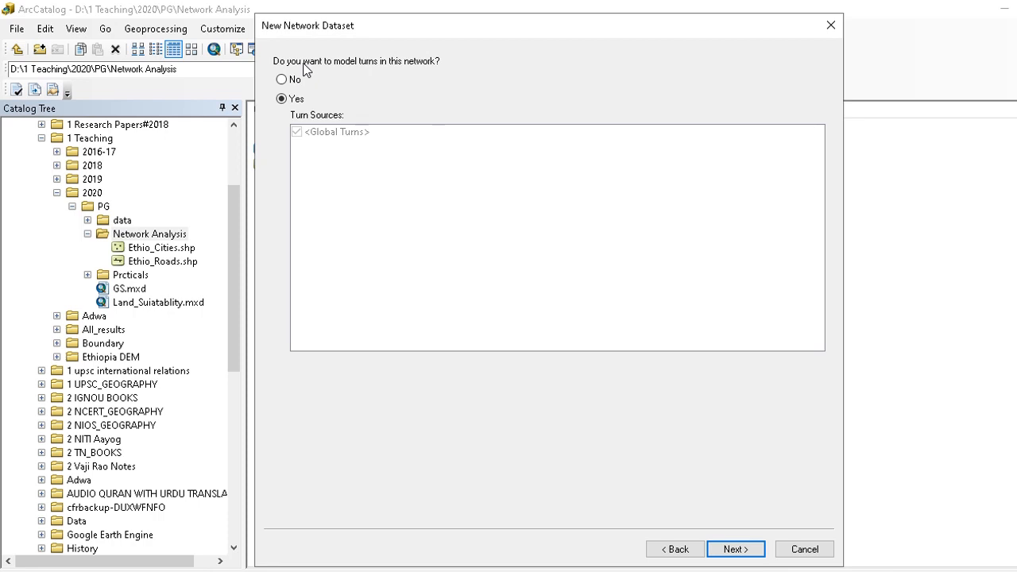
# Choose not to model turns, then accept the default connectivity, no elevation, the Length cost attribute in meters and a blank travel mode
pyautogui.click(282, 80)
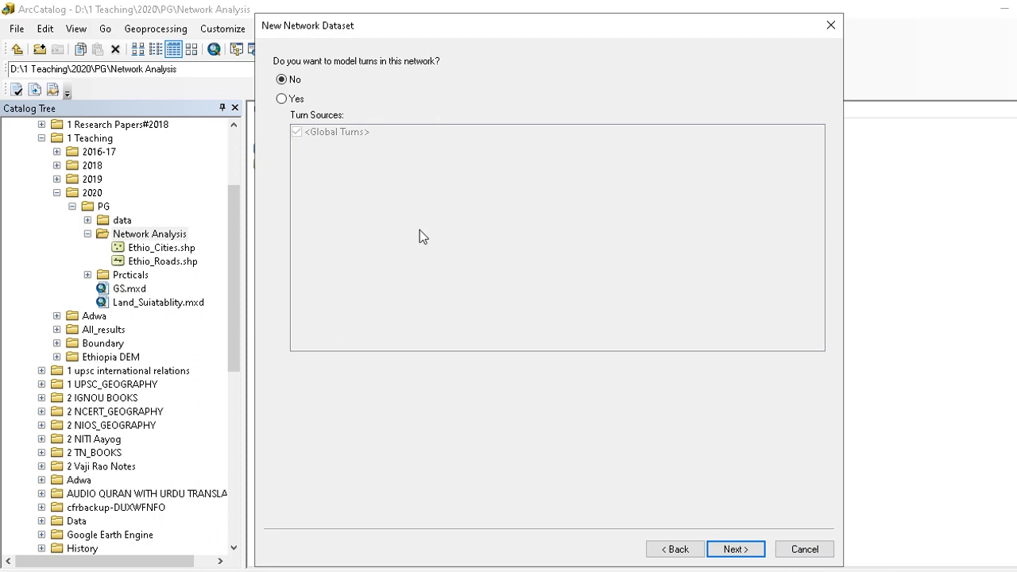
pyautogui.click(734, 549)
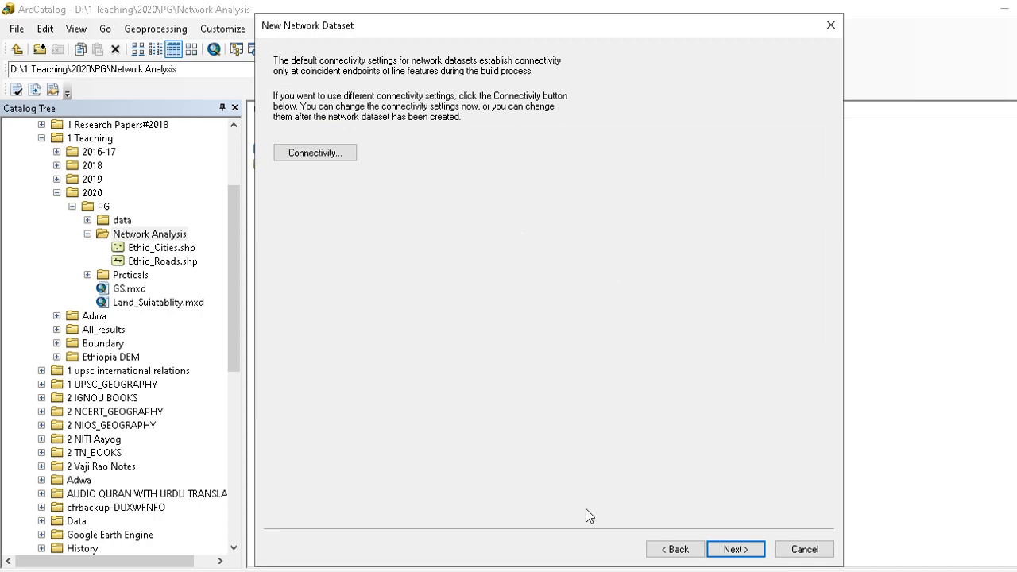
pyautogui.click(735, 549)
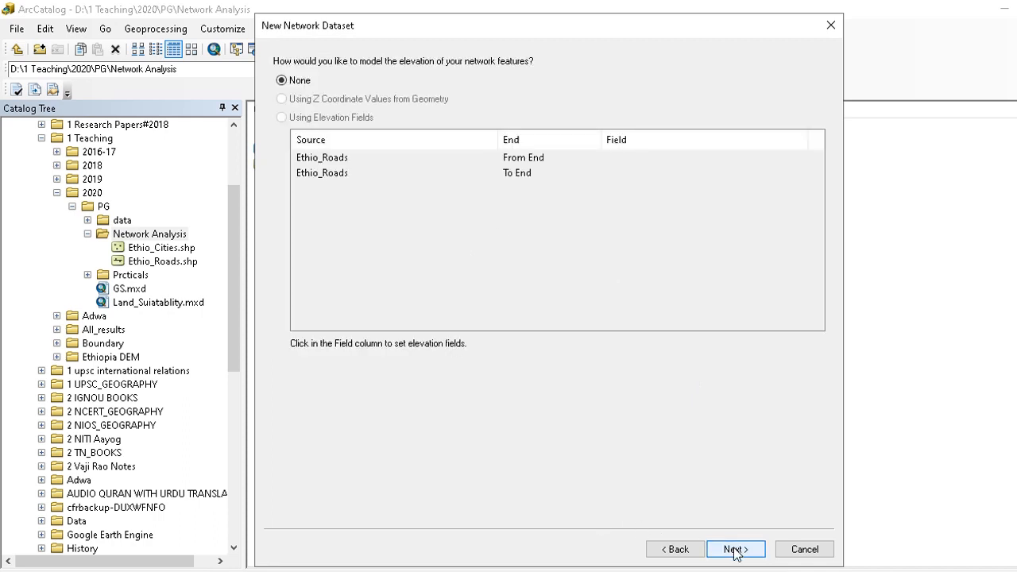
pyautogui.click(735, 549)
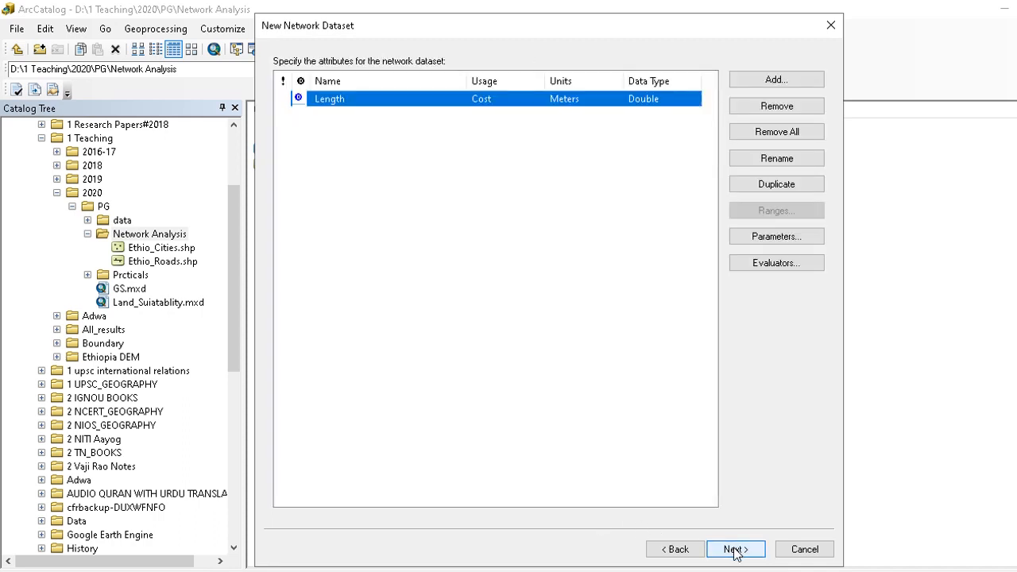
pyautogui.click(735, 549)
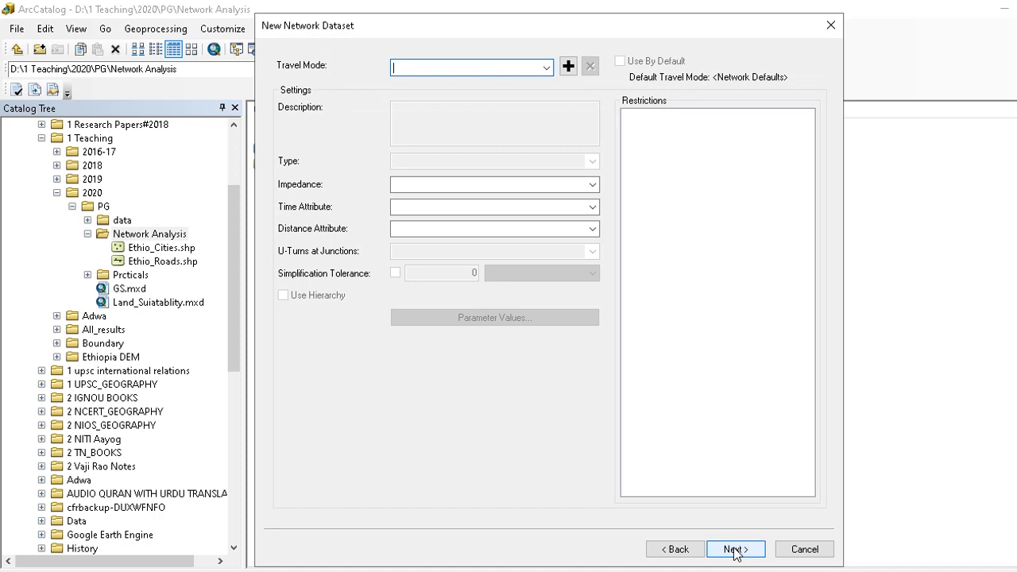
pyautogui.click(735, 549)
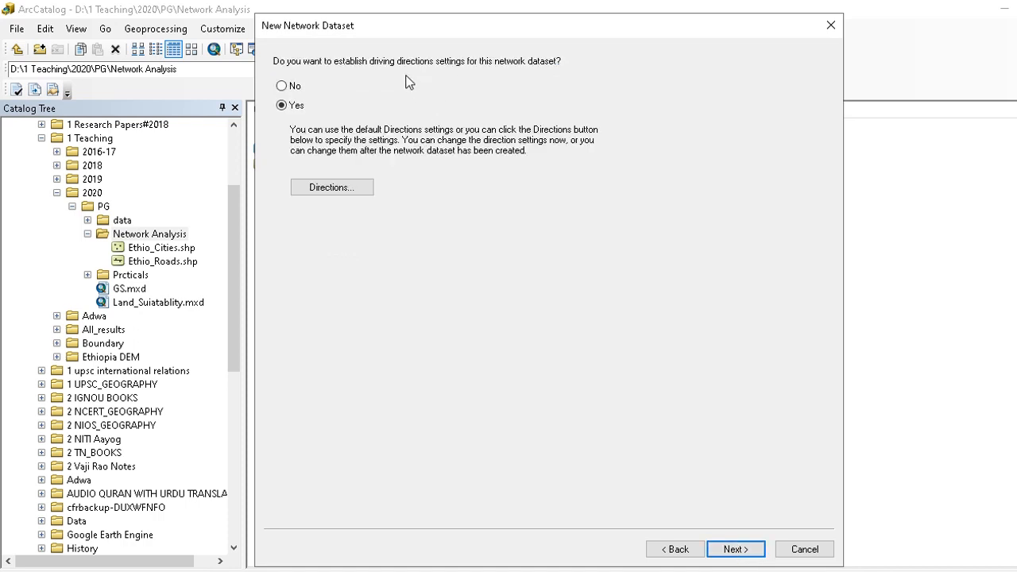
# Decline driving directions, finish creating the Ethio_Roads_ND network dataset and build it
pyautogui.click(281, 86)
pyautogui.click(750, 548)
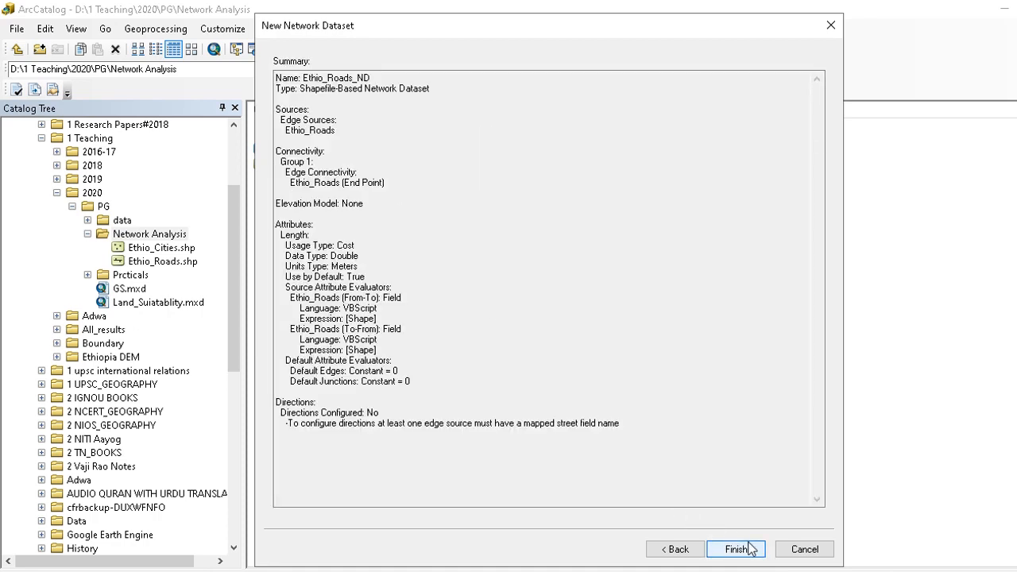
pyautogui.click(750, 548)
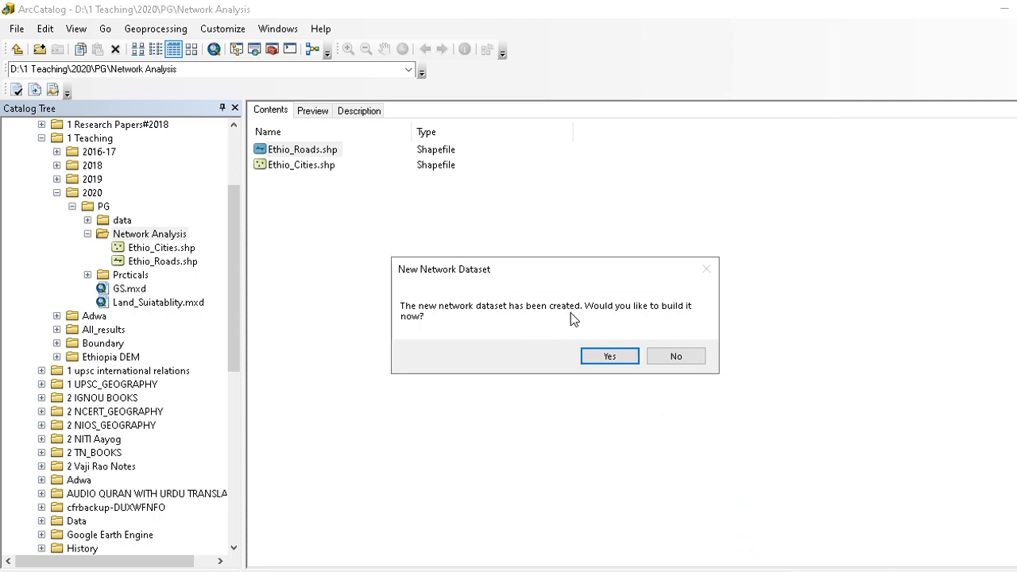
pyautogui.click(601, 355)
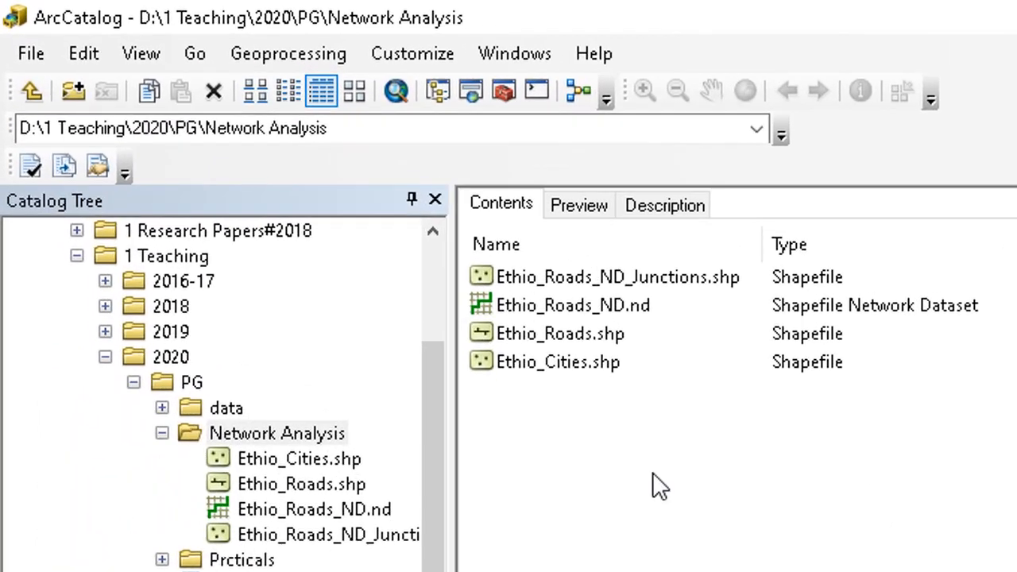
pyautogui.click(542, 275)
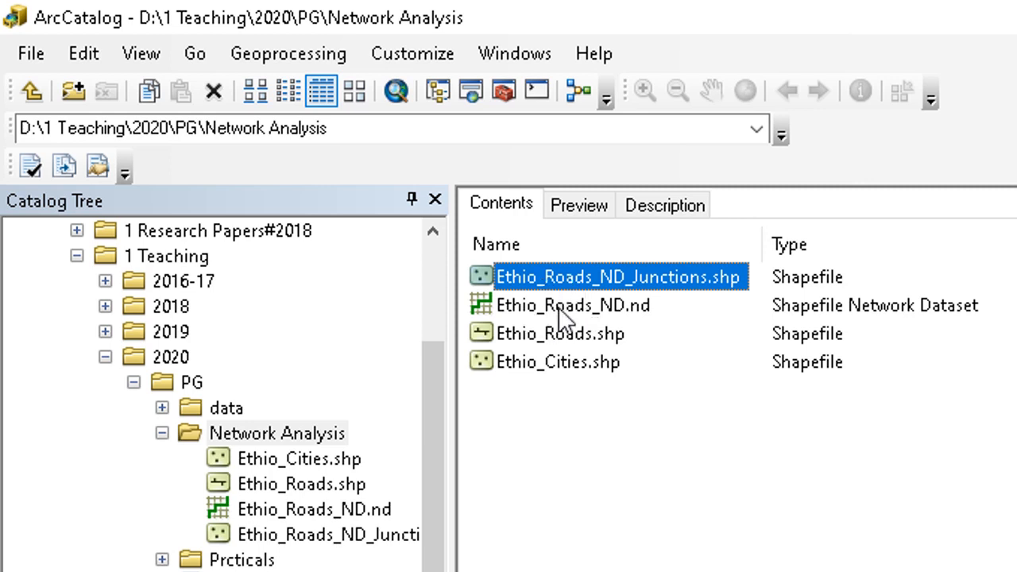
pyautogui.click(558, 305)
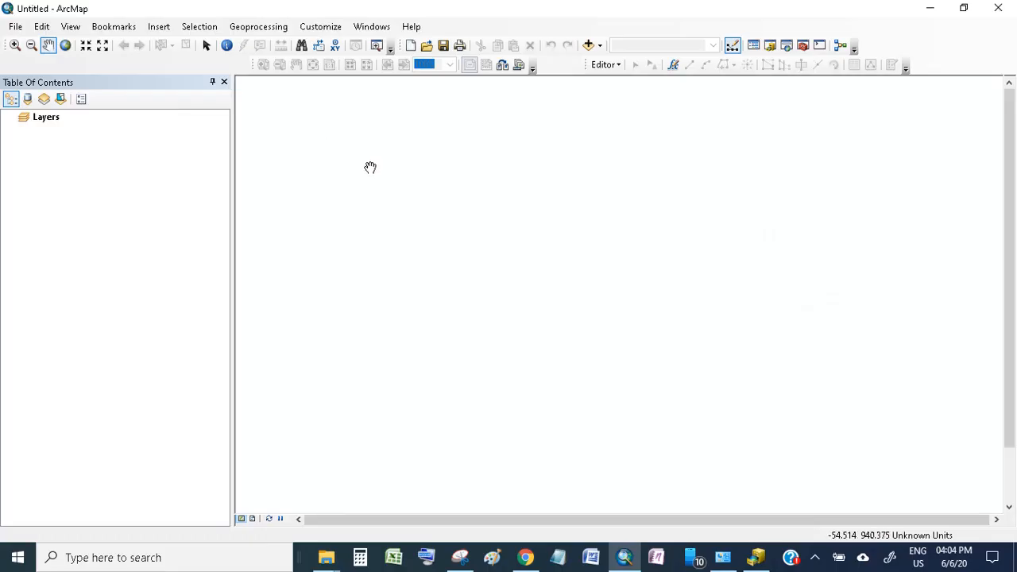
# In ArcMap, add all datasets from the Network Analysis folder to the map, including the feature classes participating in Ethio_Roads_ND
pyautogui.click(588, 45)
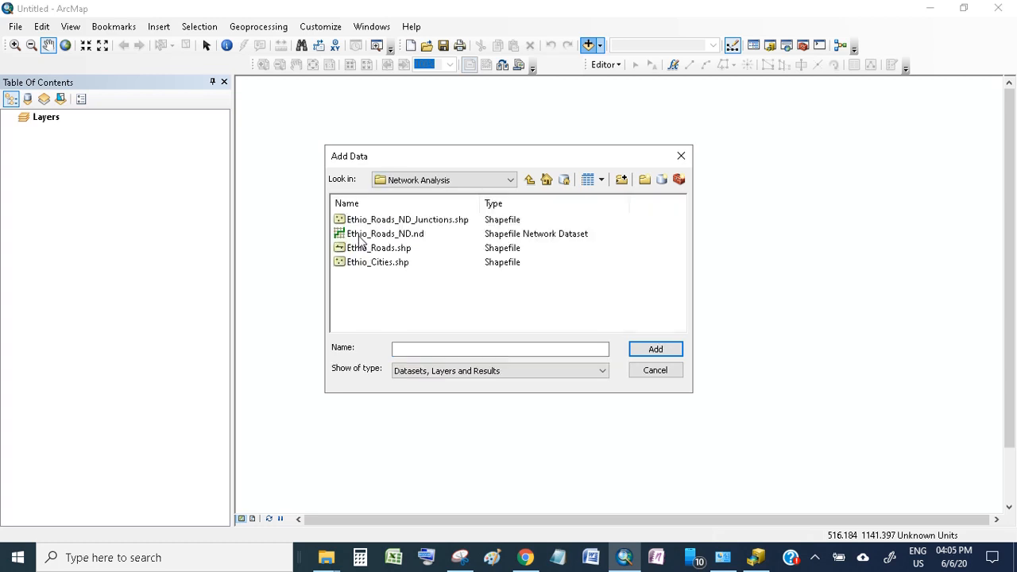
pyautogui.click(376, 238)
pyautogui.moveTo(437, 316); pyautogui.dragTo(363, 199)
pyautogui.click(654, 349)
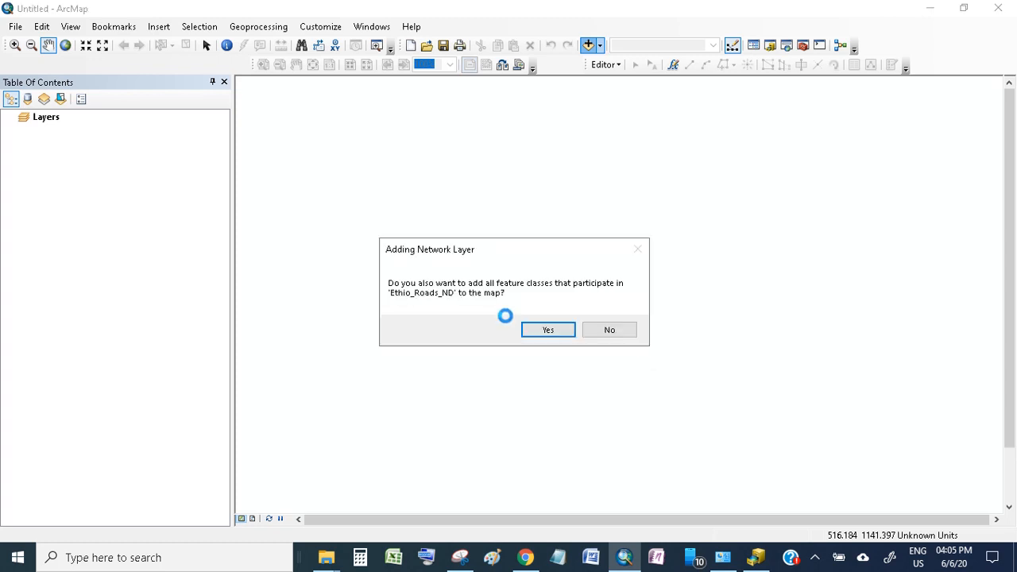
pyautogui.click(545, 332)
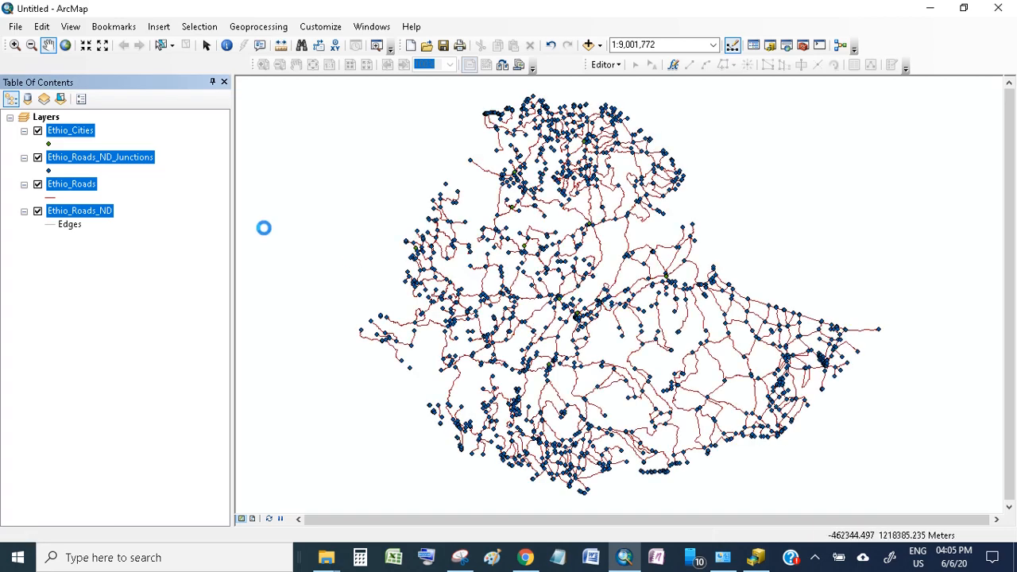
# Hide the Ethio_Roads_ND_Junctions and Ethio_Roads_ND layers and change the Ethio_Roads line colour to light red
pyautogui.click(38, 158)
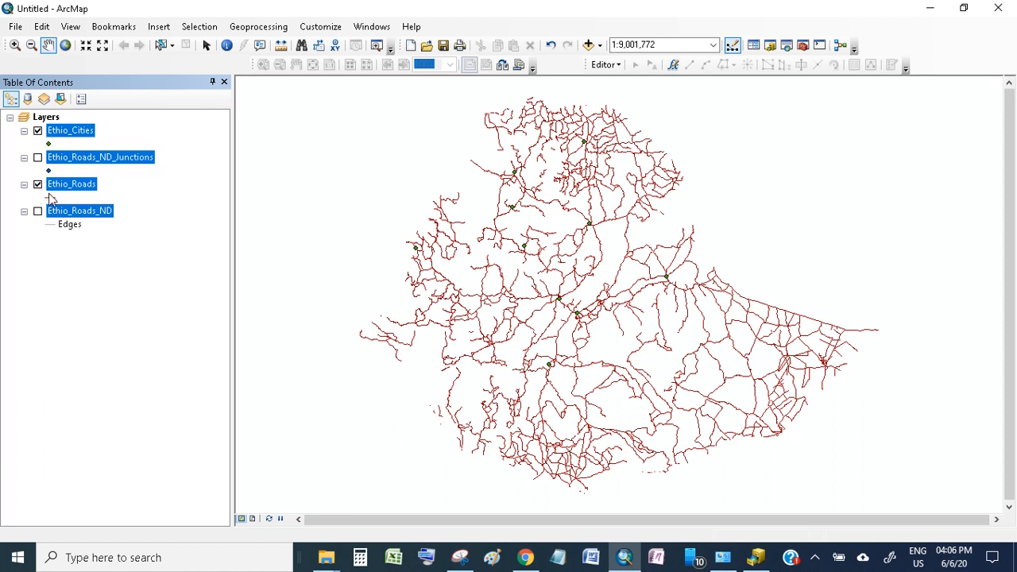
pyautogui.click(69, 276)
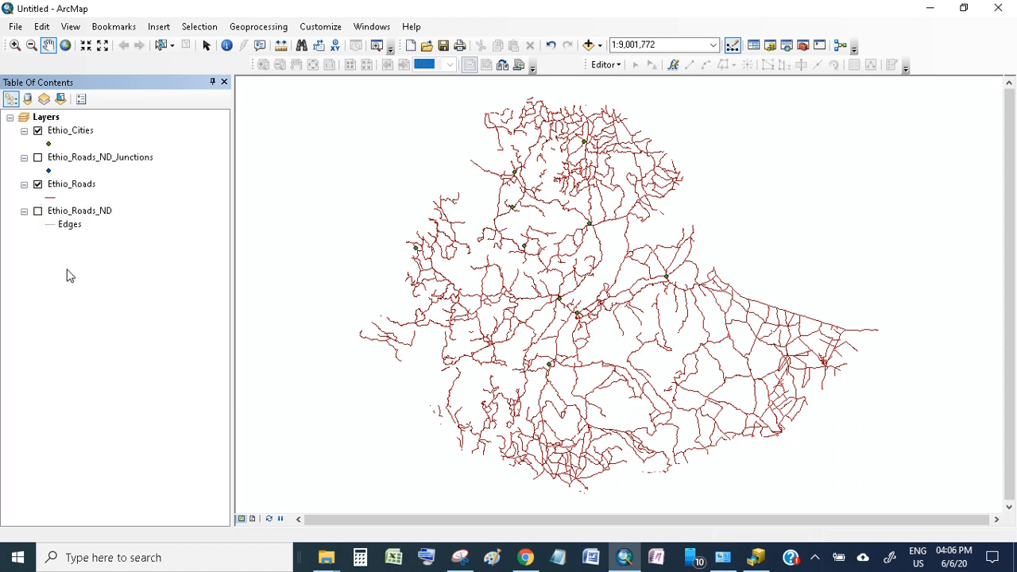
pyautogui.click(53, 197)
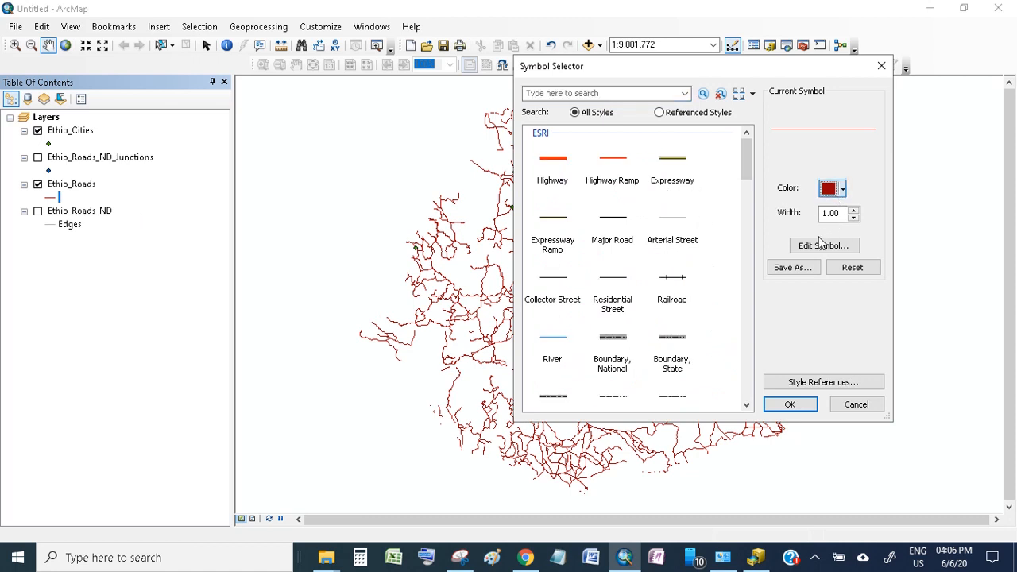
pyautogui.click(843, 190)
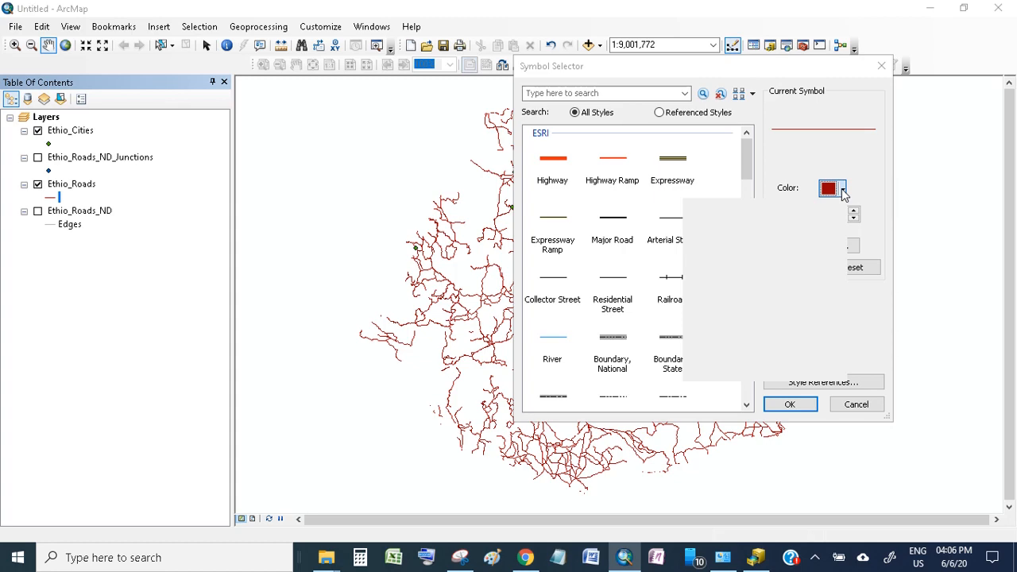
pyautogui.click(701, 238)
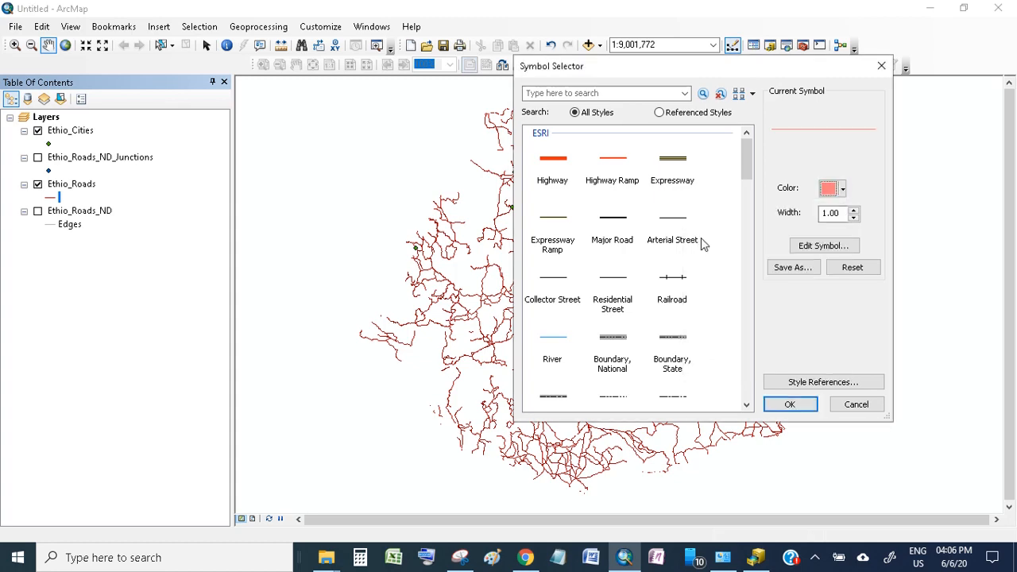
pyautogui.click(790, 404)
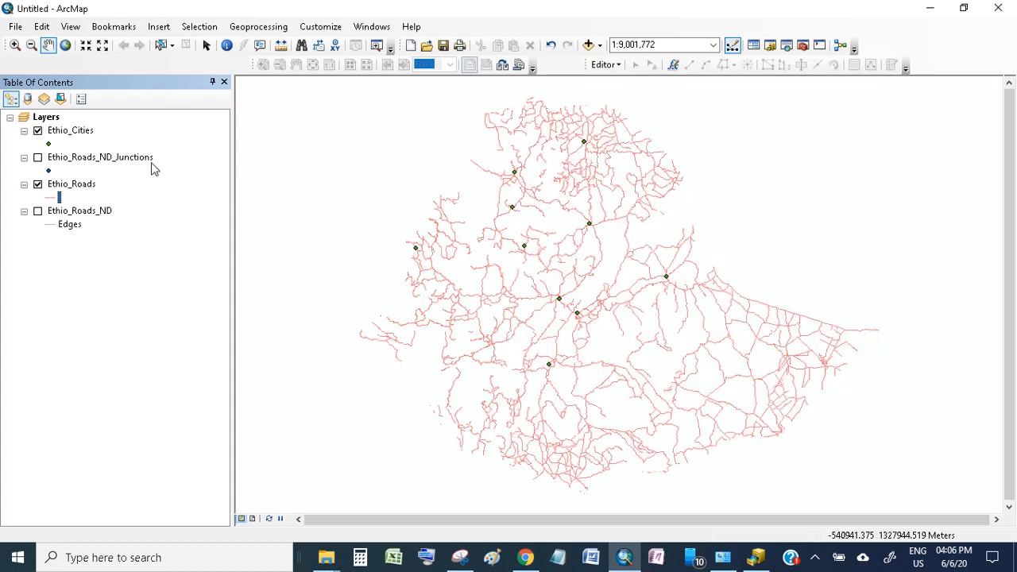
# Set the Ethio_Cities point symbol size to 7
pyautogui.click(49, 145)
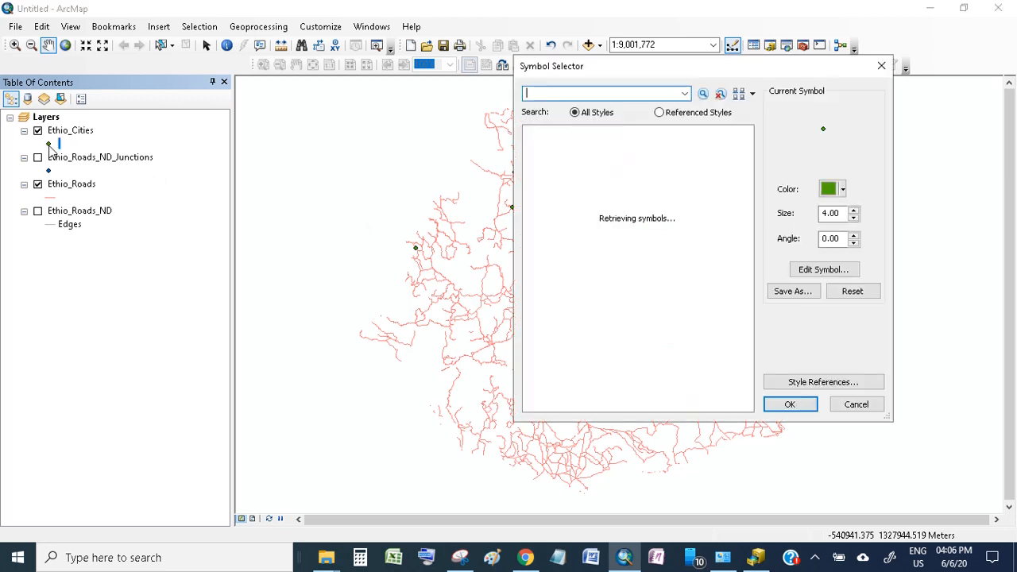
pyautogui.click(854, 210)
pyautogui.click(854, 209)
pyautogui.click(854, 210)
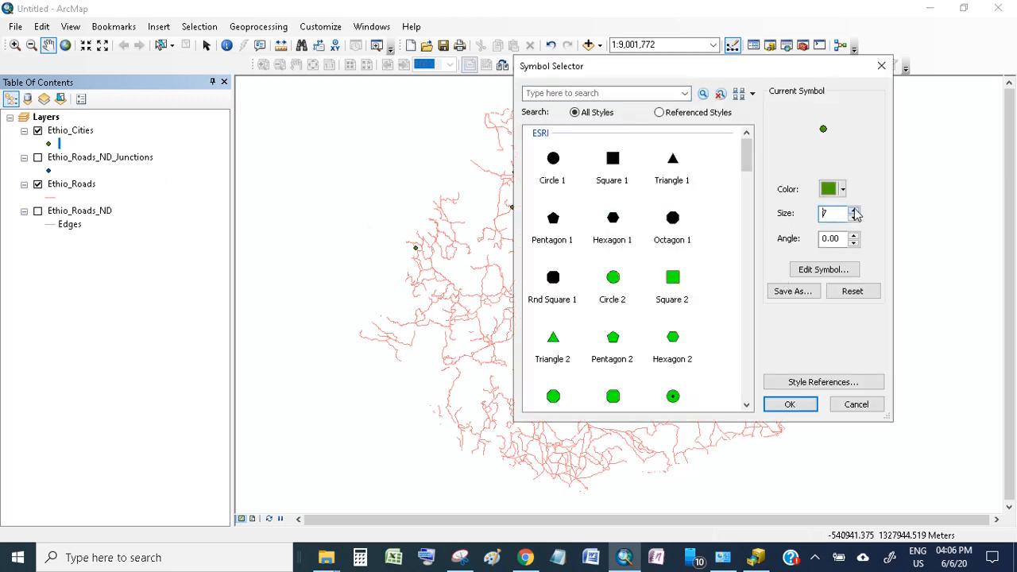
pyautogui.click(789, 404)
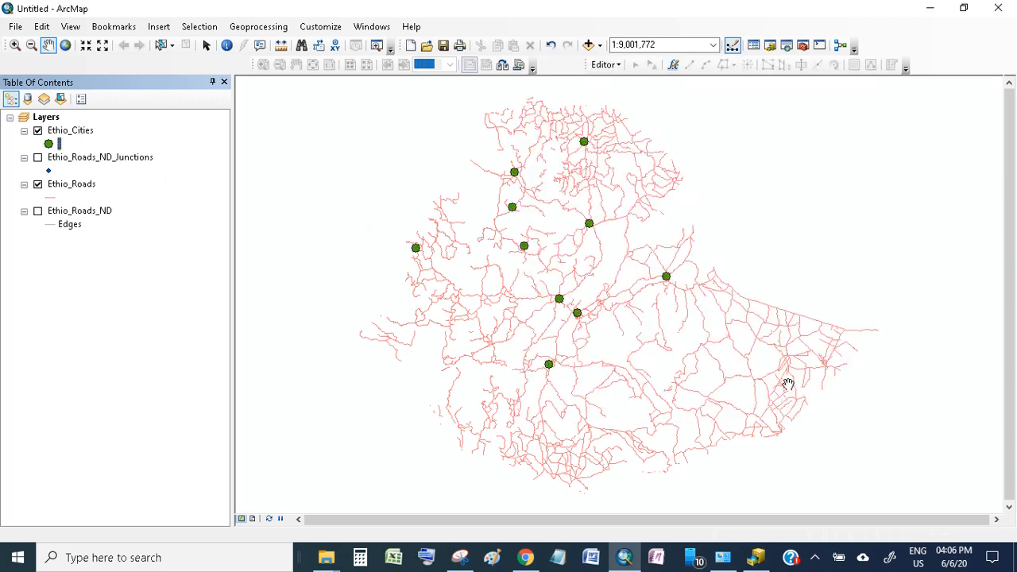
# Label the features of the Ethio_Cities layer on the map
pyautogui.doubleClick(86, 132)
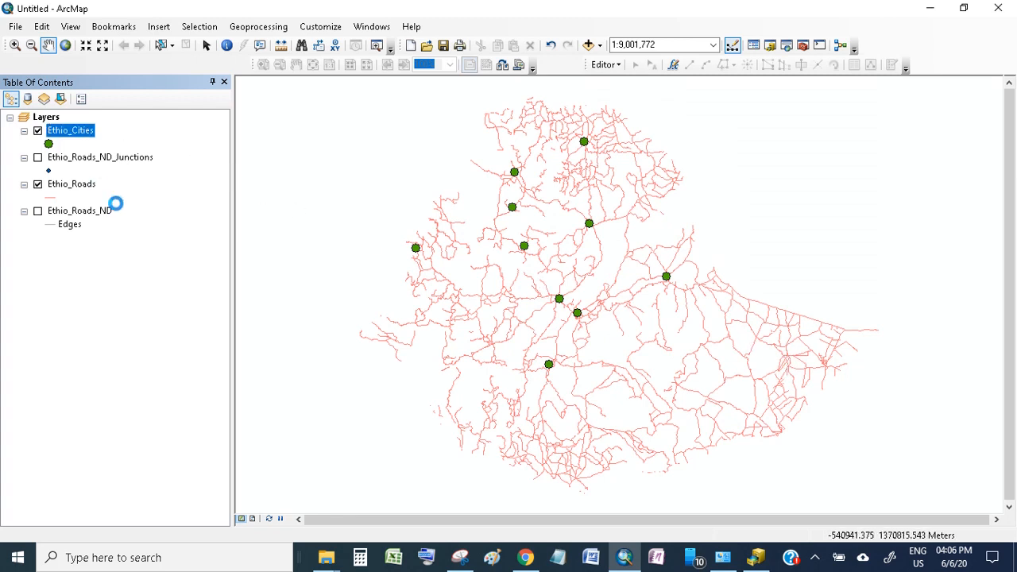
pyautogui.rightClick(87, 132)
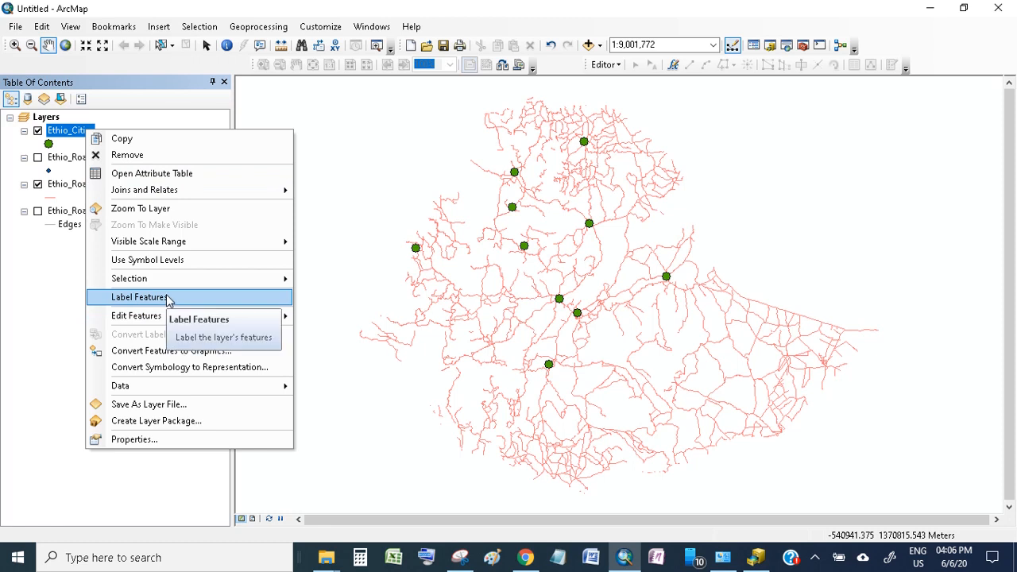
pyautogui.click(140, 297)
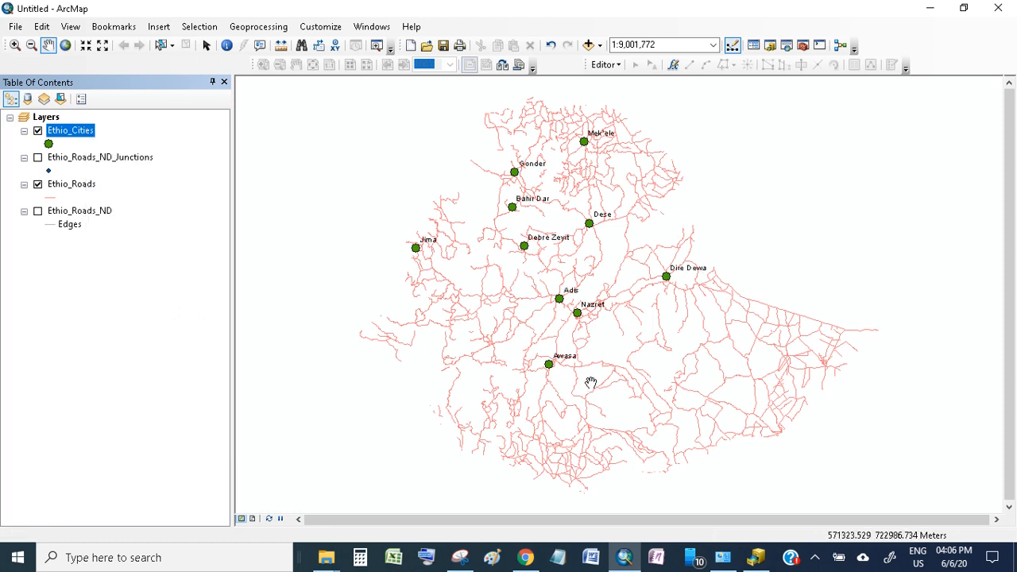
# Narrow the table of contents and display the Network Analyst toolbar above the map
pyautogui.moveTo(588, 383); pyautogui.dragTo(573, 382)
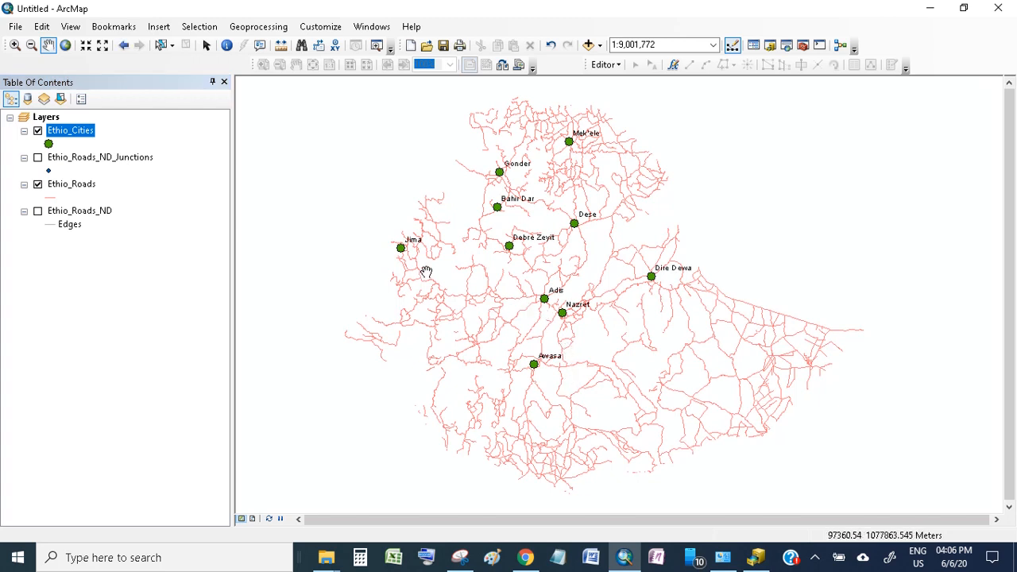
pyautogui.moveTo(232, 259); pyautogui.dragTo(206, 258)
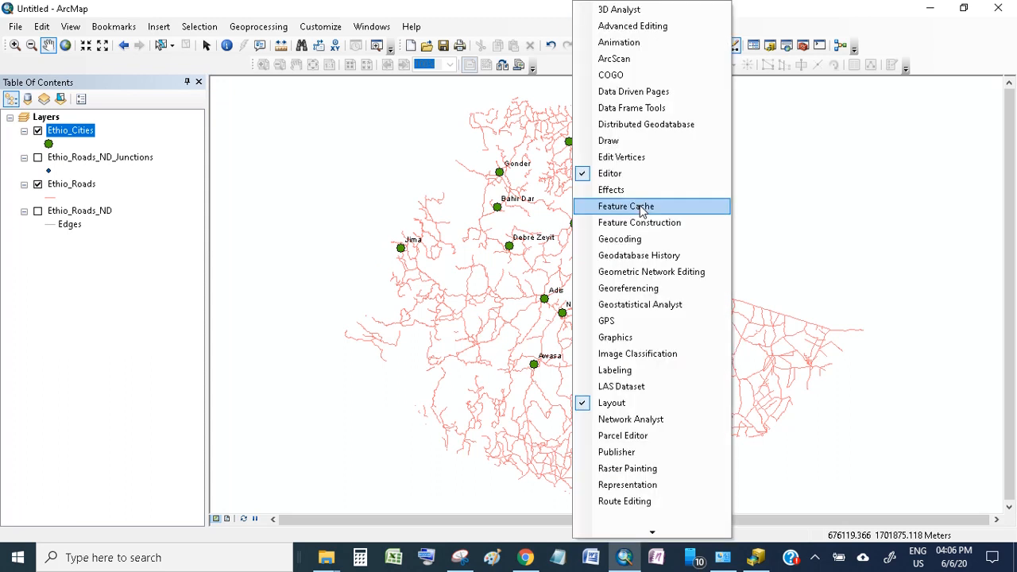
pyautogui.click(664, 421)
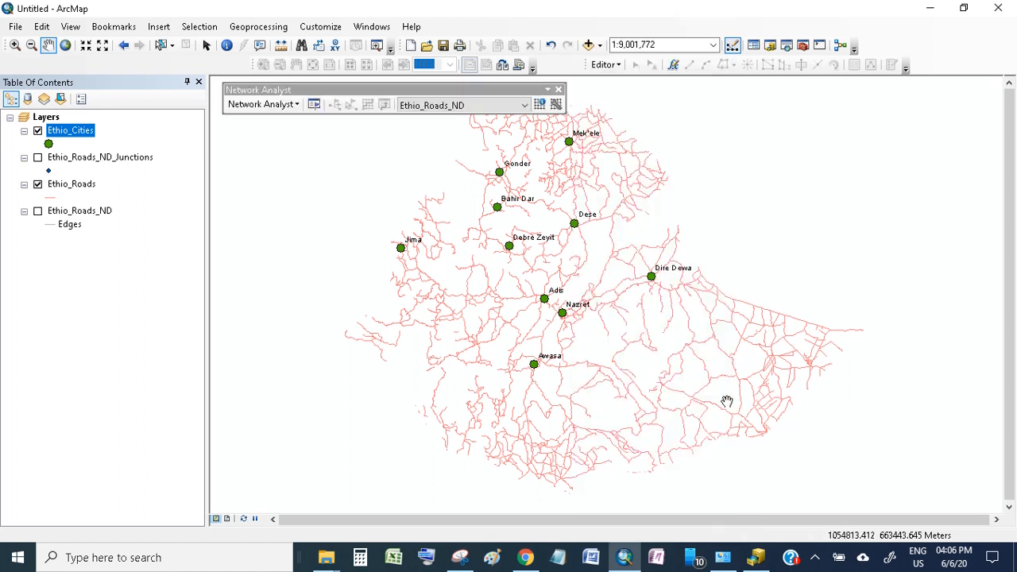
pyautogui.moveTo(276, 94); pyautogui.dragTo(268, 92)
# Create a new Route analysis layer on Ethio_Roads_ND and place its first stop at the city of Adis
pyautogui.click(272, 104)
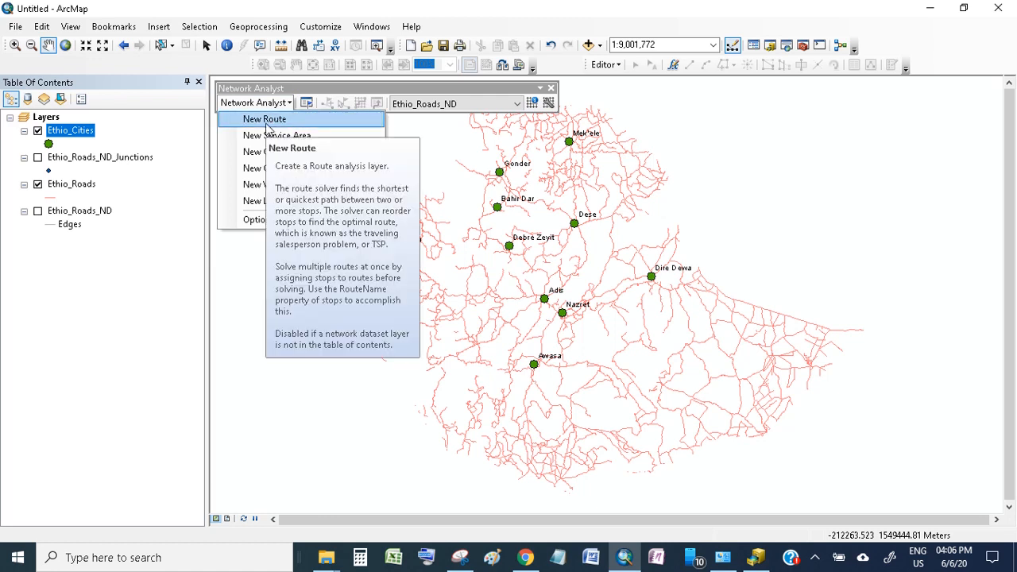
pyautogui.click(267, 127)
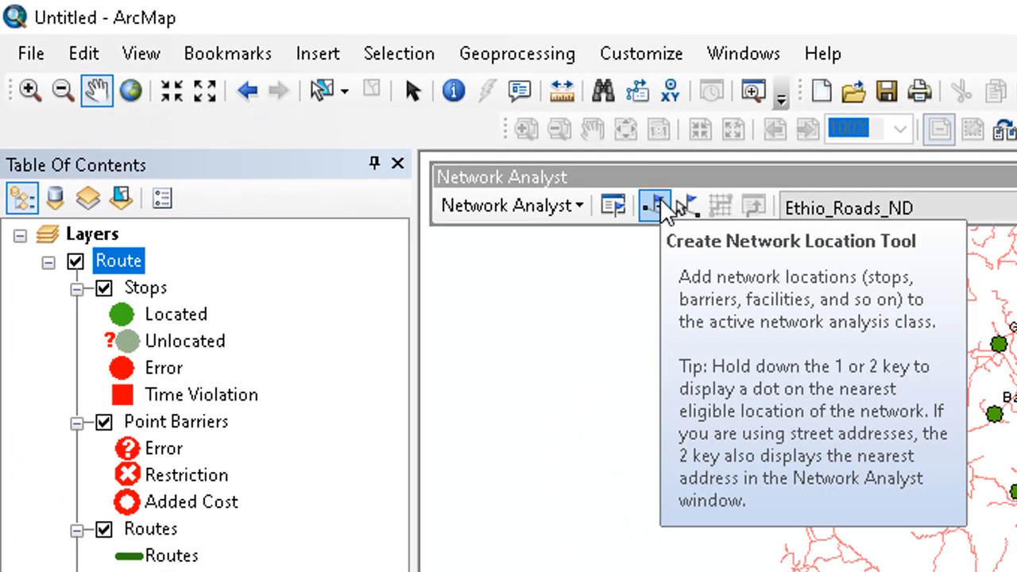
pyautogui.click(663, 206)
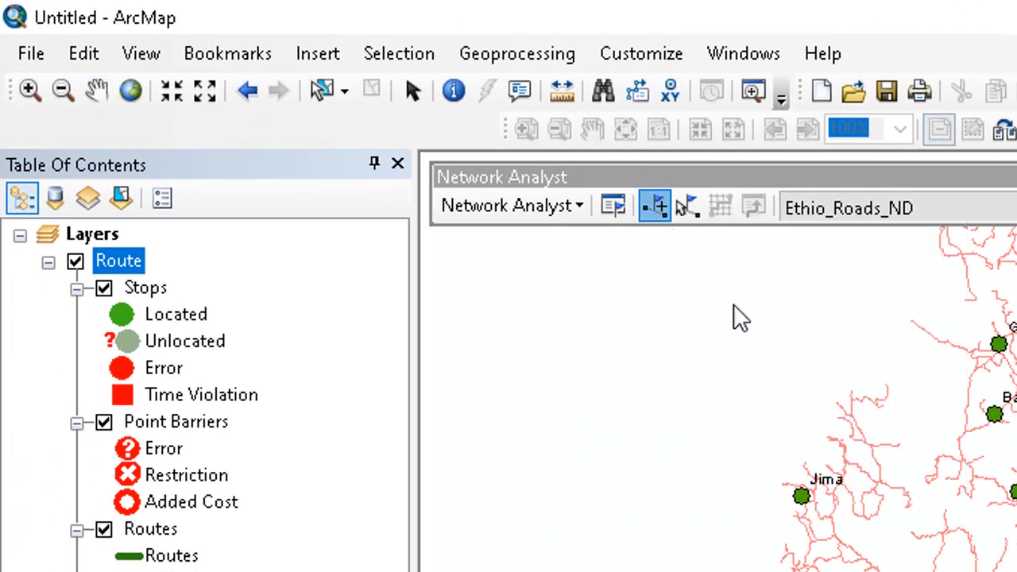
pyautogui.scroll(-4, 625, 310)
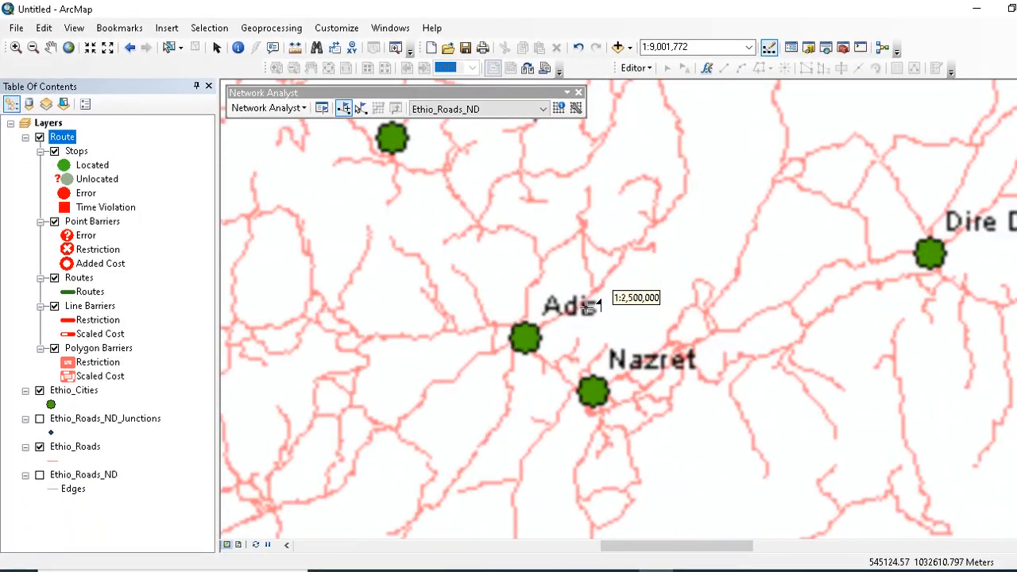
pyautogui.scroll(-2, 547, 413)
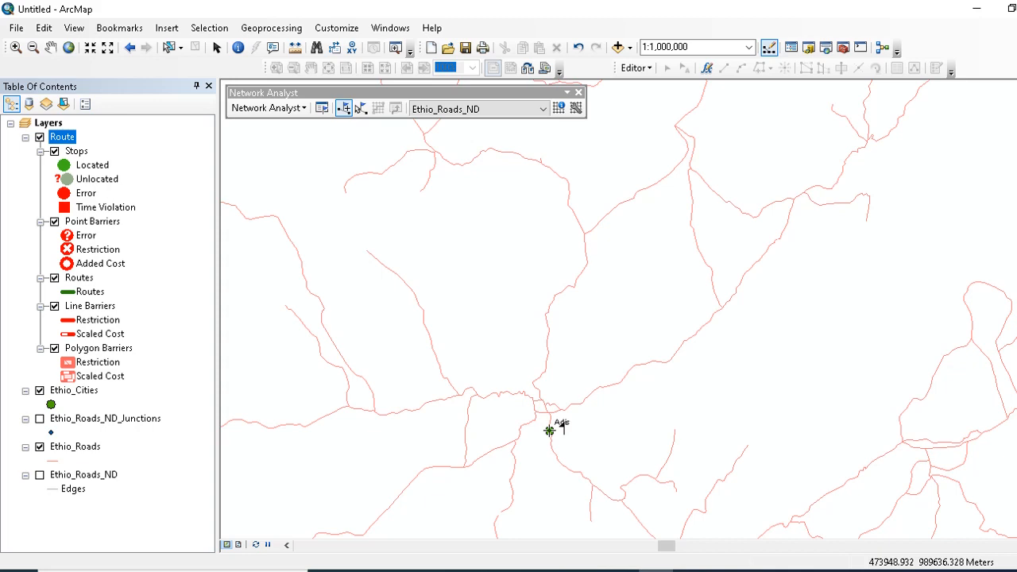
# Place the second stop of the route at the city of Mek'ele
pyautogui.scroll(3, 630, 318)
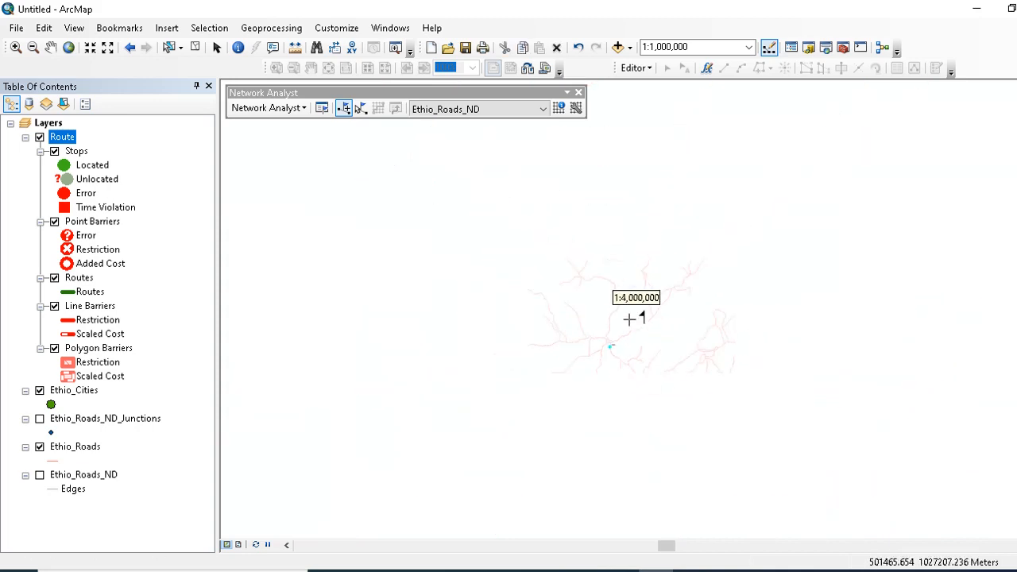
pyautogui.scroll(1, 629, 319)
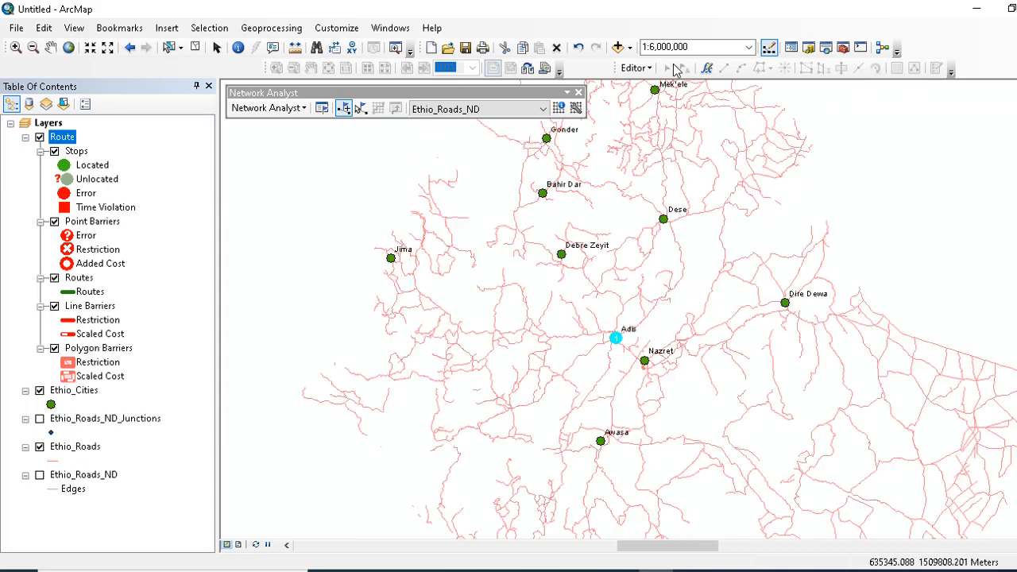
pyautogui.scroll(-2, 672, 80)
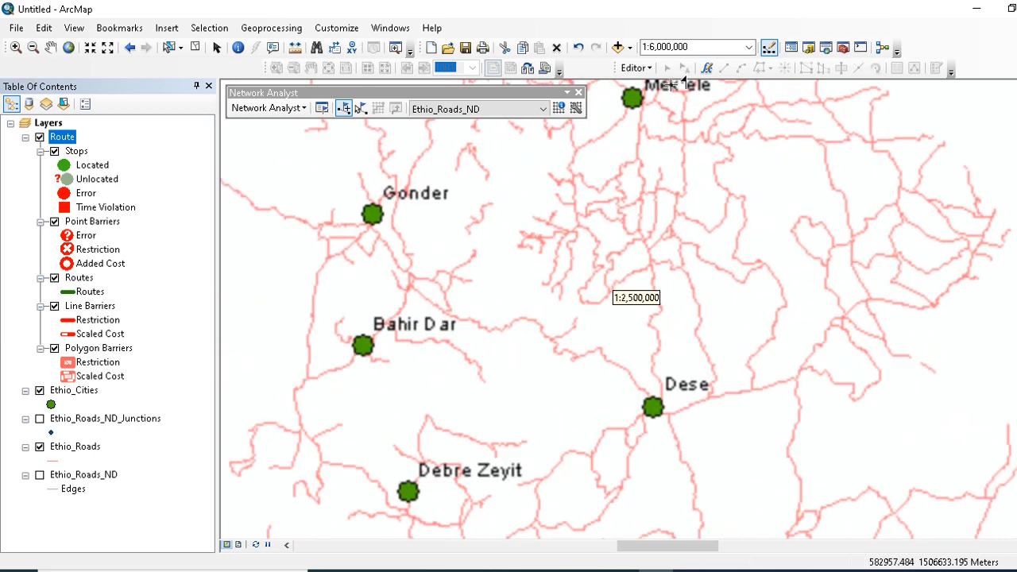
pyautogui.scroll(-1, 672, 84)
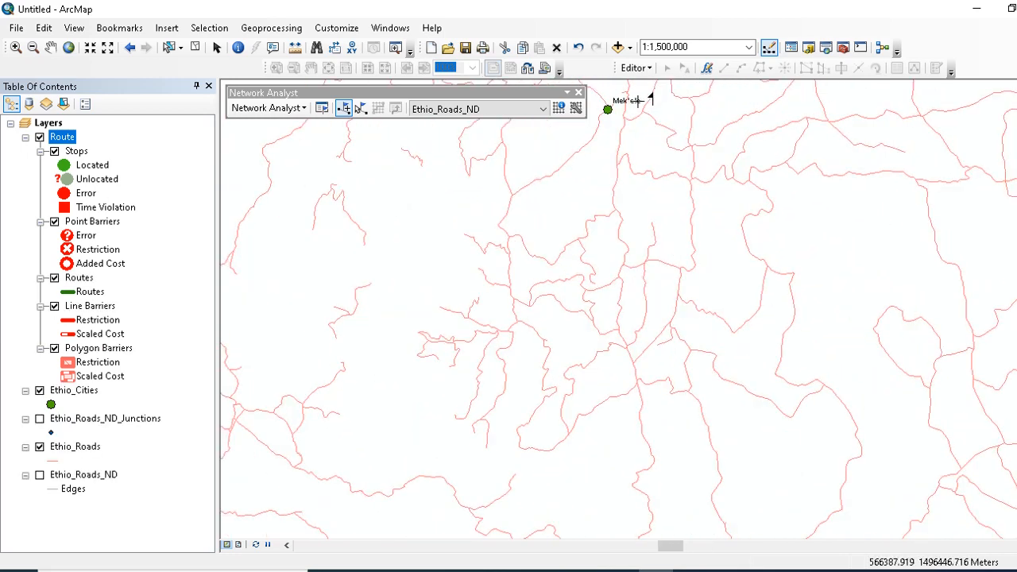
pyautogui.scroll(1, 637, 101)
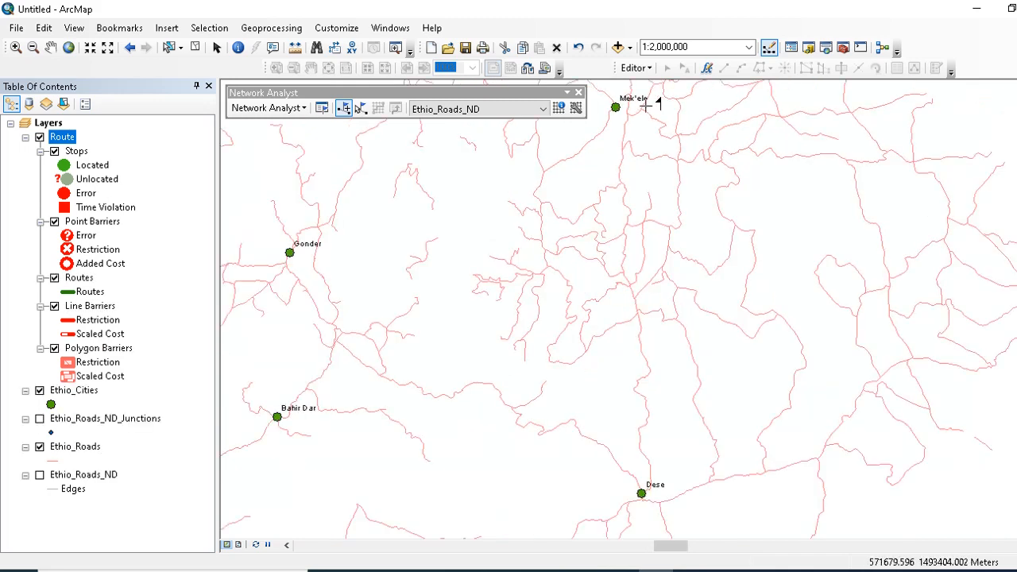
pyautogui.scroll(1, 647, 101)
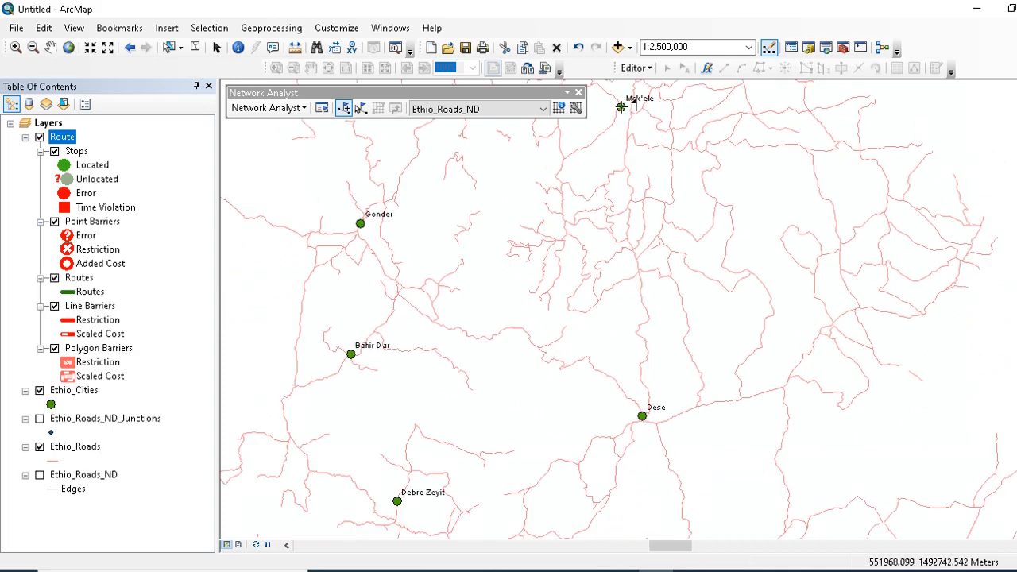
pyautogui.scroll(1, 640, 101)
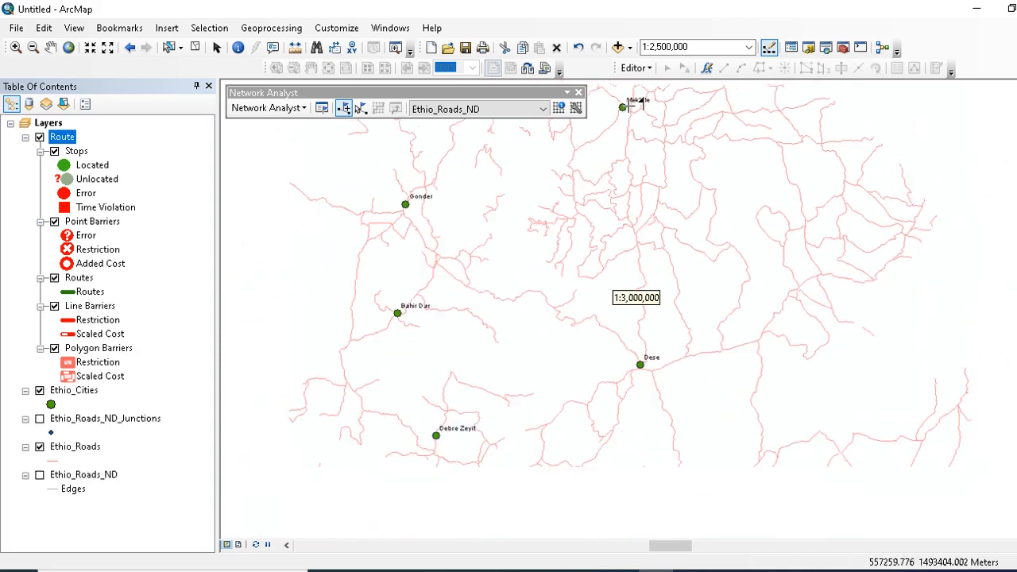
pyautogui.scroll(2, 632, 106)
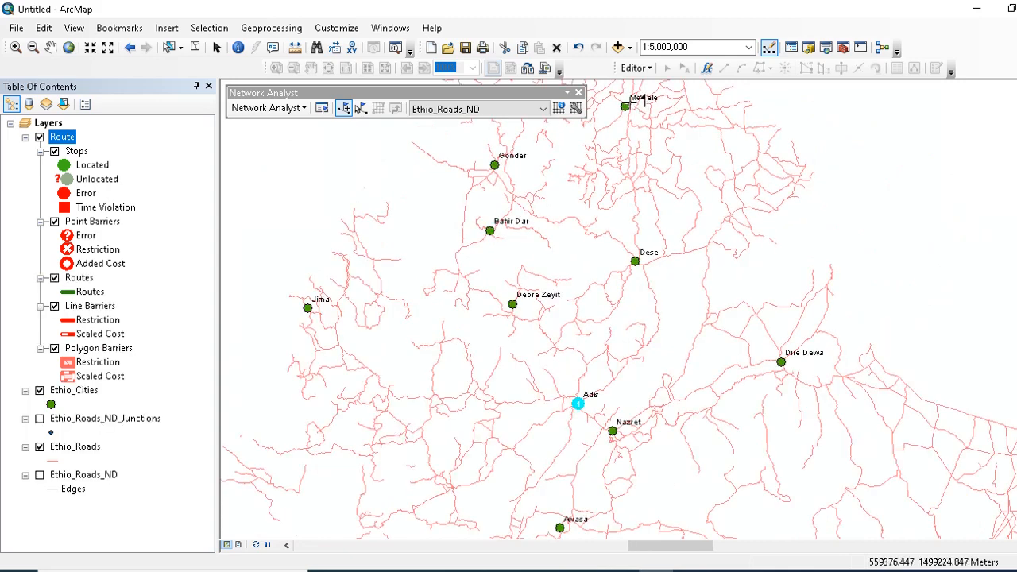
pyautogui.click(630, 103)
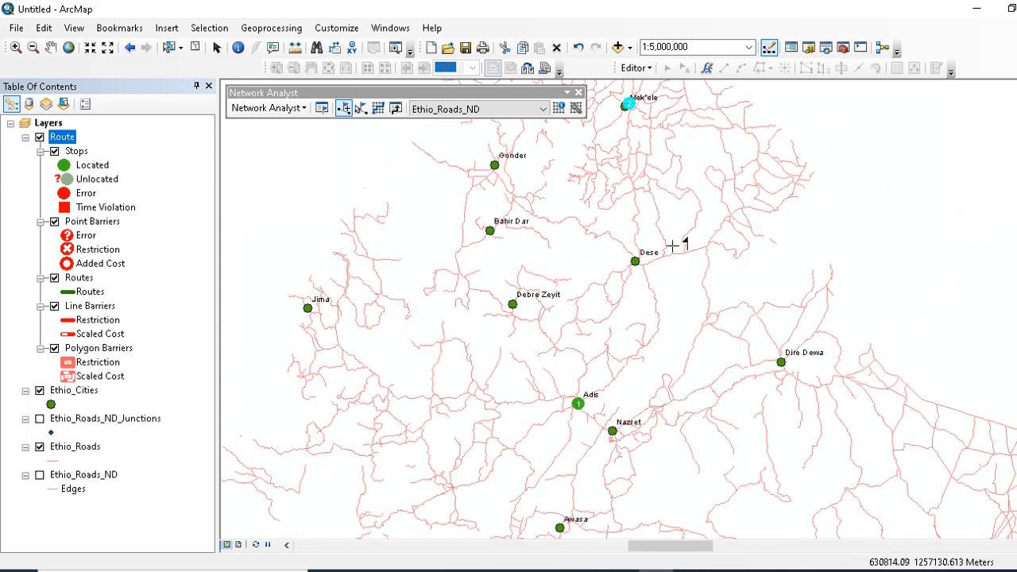
# Solve the route between the Adis and Mek'ele stops and hide the Ethio_Roads layer
pyautogui.click(379, 109)
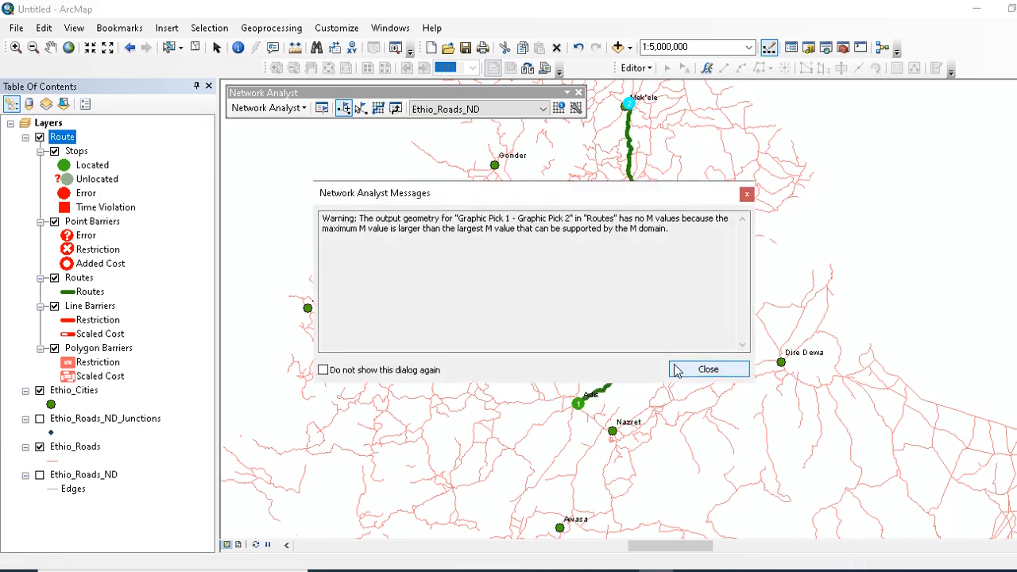
pyautogui.click(703, 373)
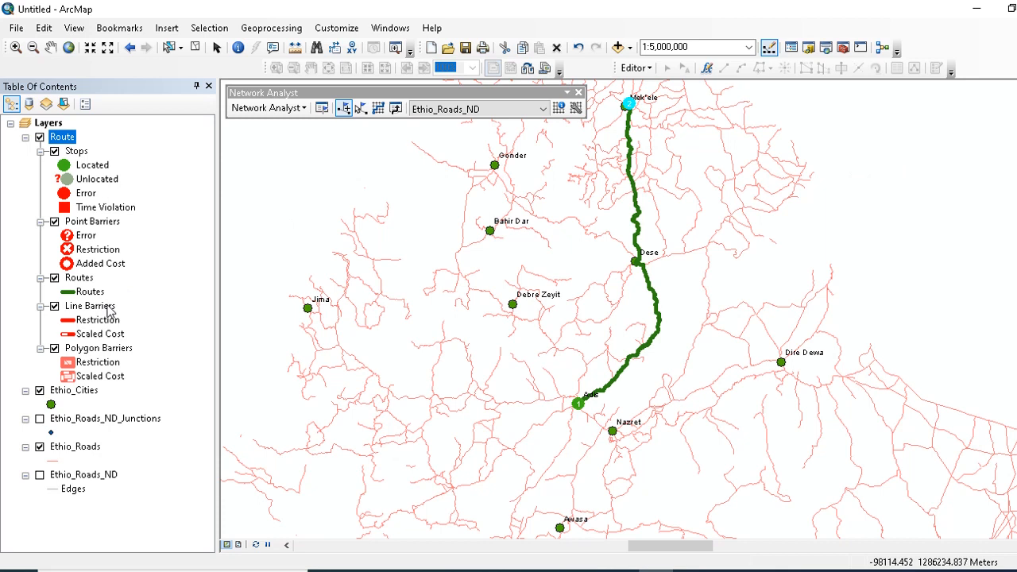
pyautogui.click(39, 447)
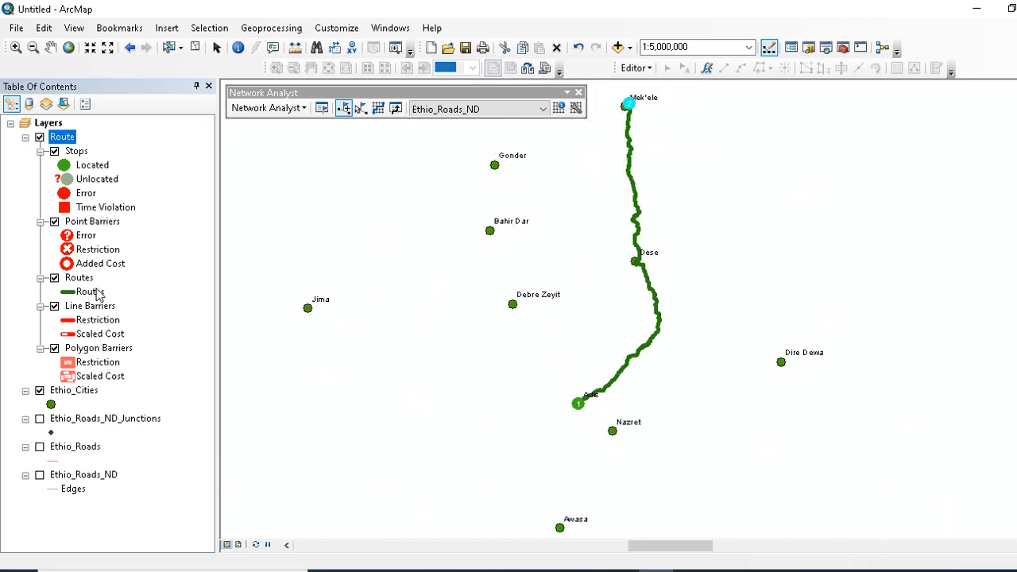
# Save the Routes sublayer of the Route analysis as the layer file Route_a_ms.lyr in the pp folder
pyautogui.click(97, 291)
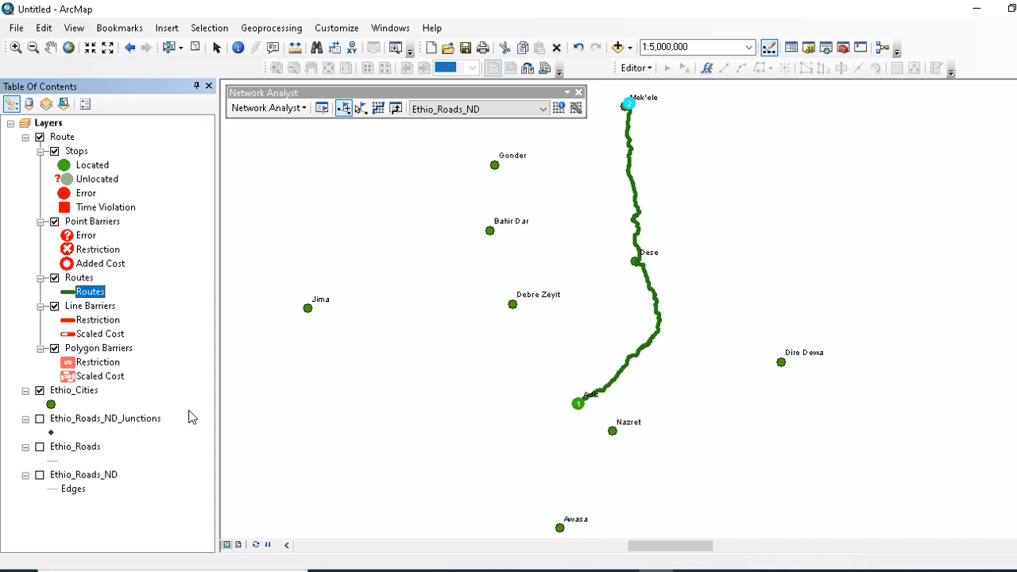
pyautogui.rightClick(85, 279)
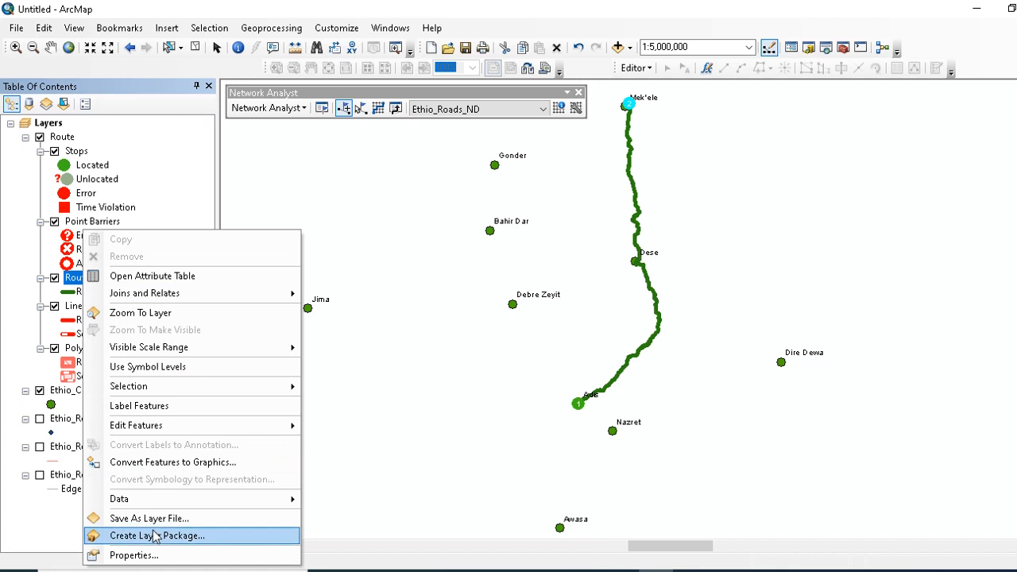
pyautogui.click(151, 519)
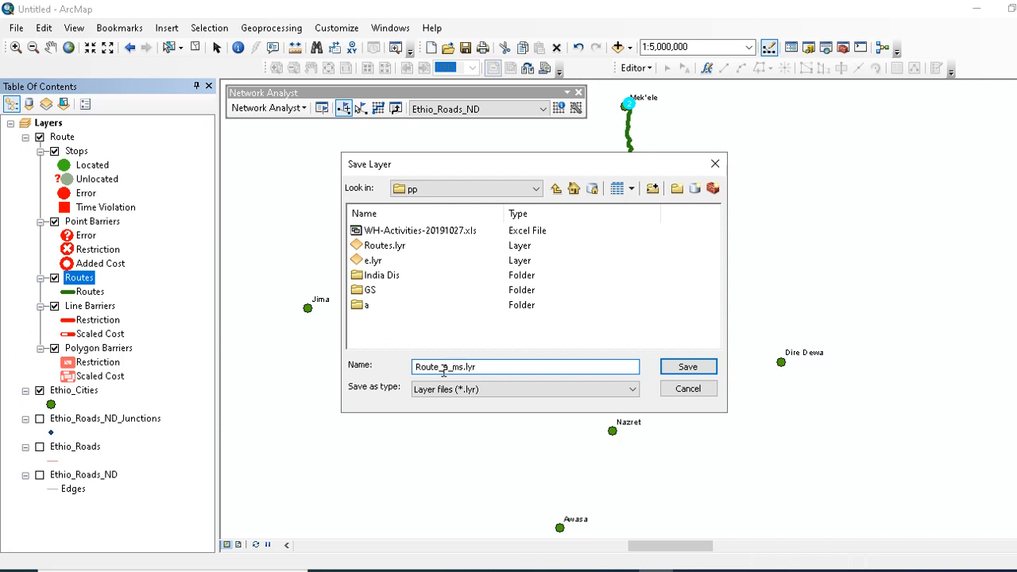
pyautogui.click(682, 370)
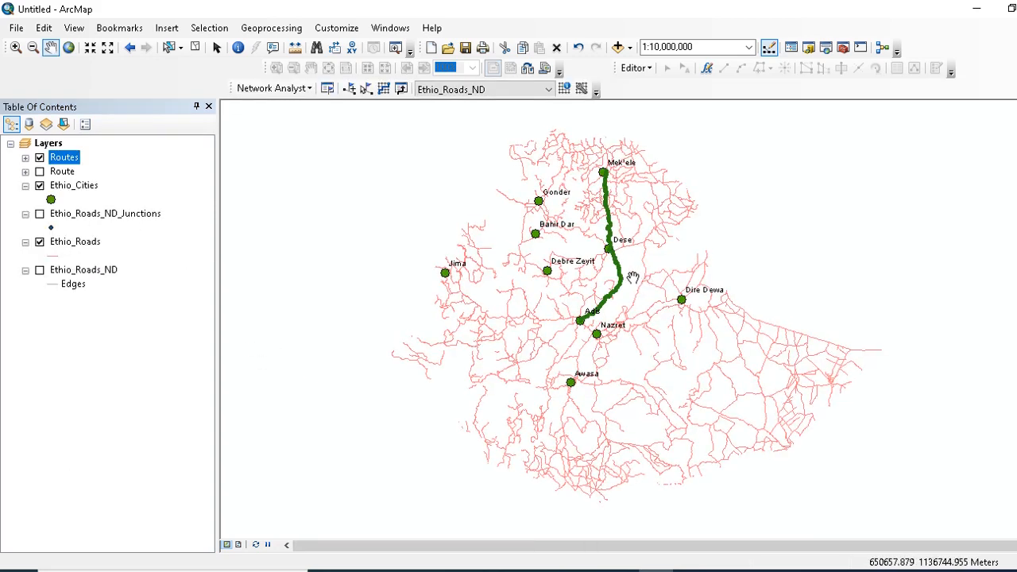
# Hide the saved Routes layer, keeping the Ethio_Cities and Ethio_Roads layers displayed on the map
pyautogui.moveTo(640, 279); pyautogui.dragTo(626, 277)
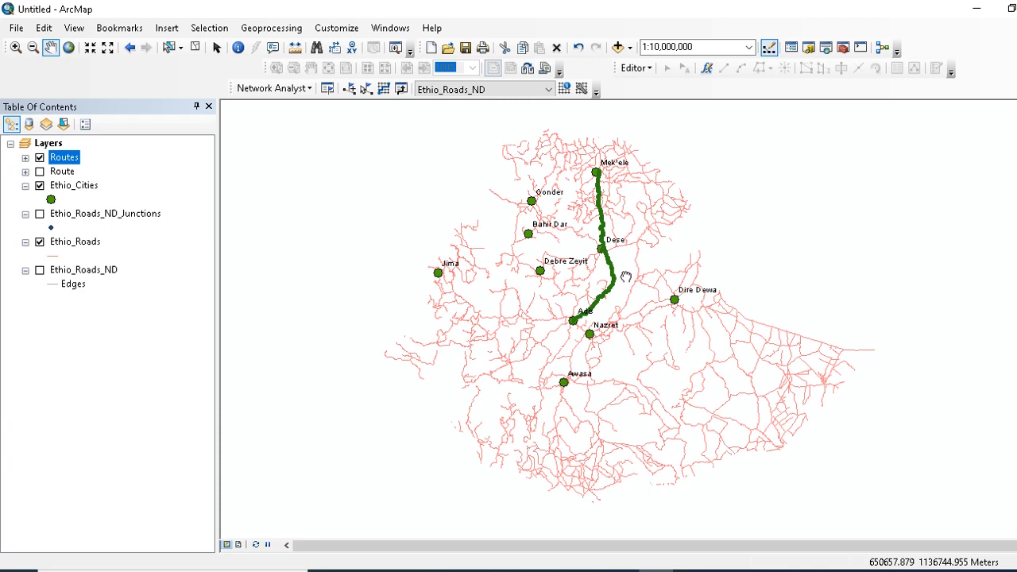
pyautogui.click(40, 158)
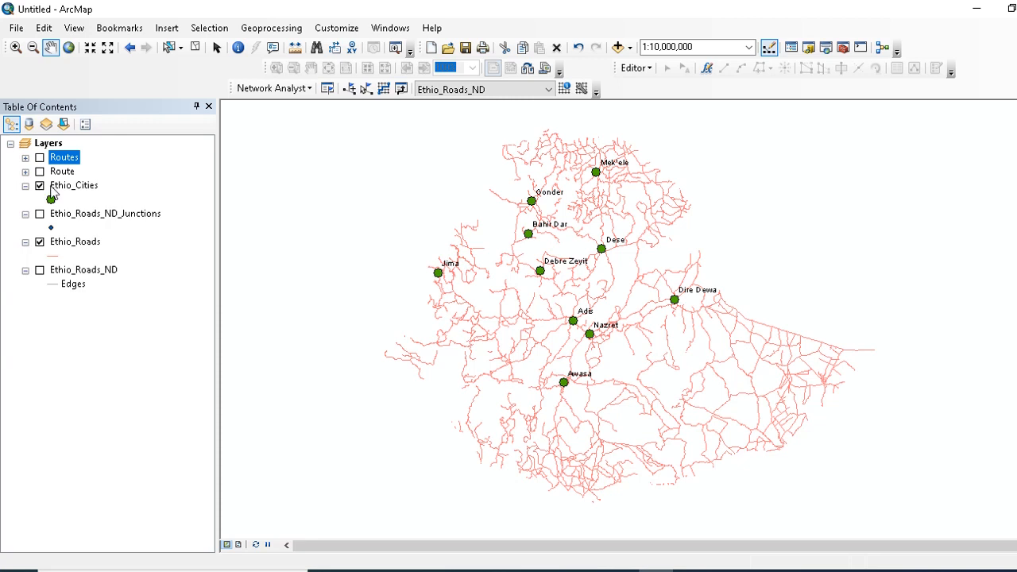
pyautogui.click(40, 242)
pyautogui.click(40, 242)
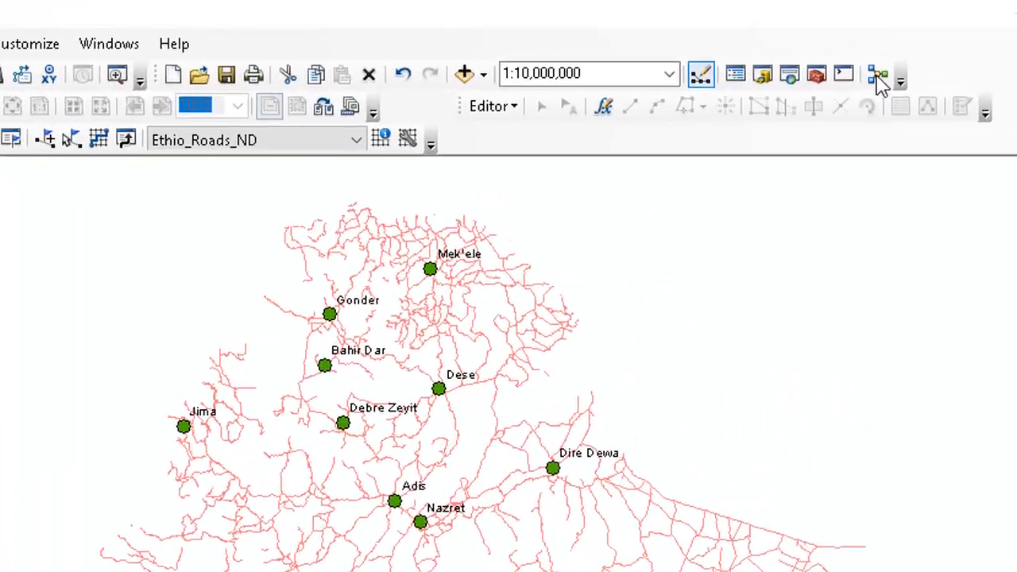
# Open a new ModelBuilder model and add the Make Route Layer tool from the Network Analyst analysis tools to it
pyautogui.click(878, 77)
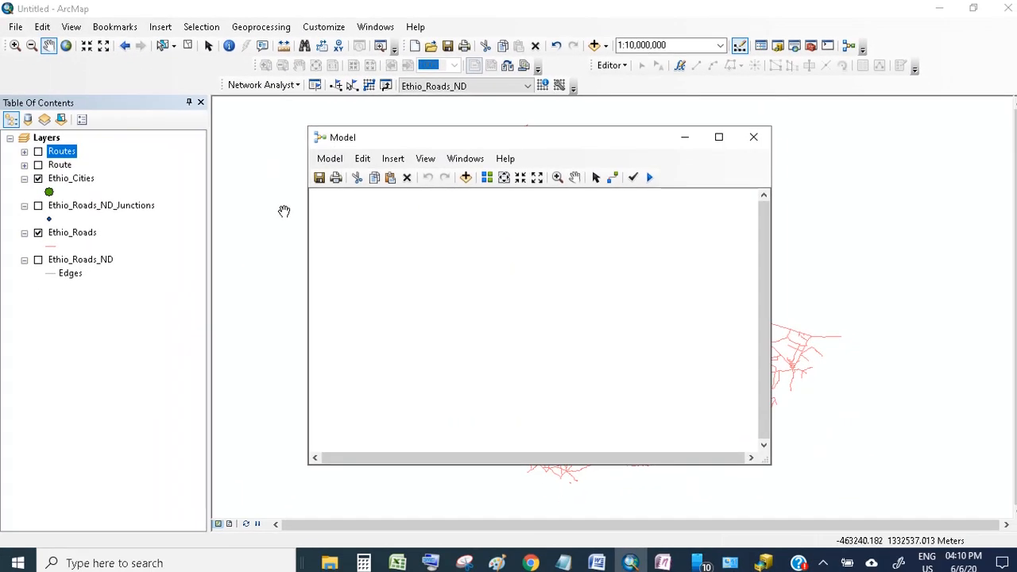
pyautogui.click(812, 46)
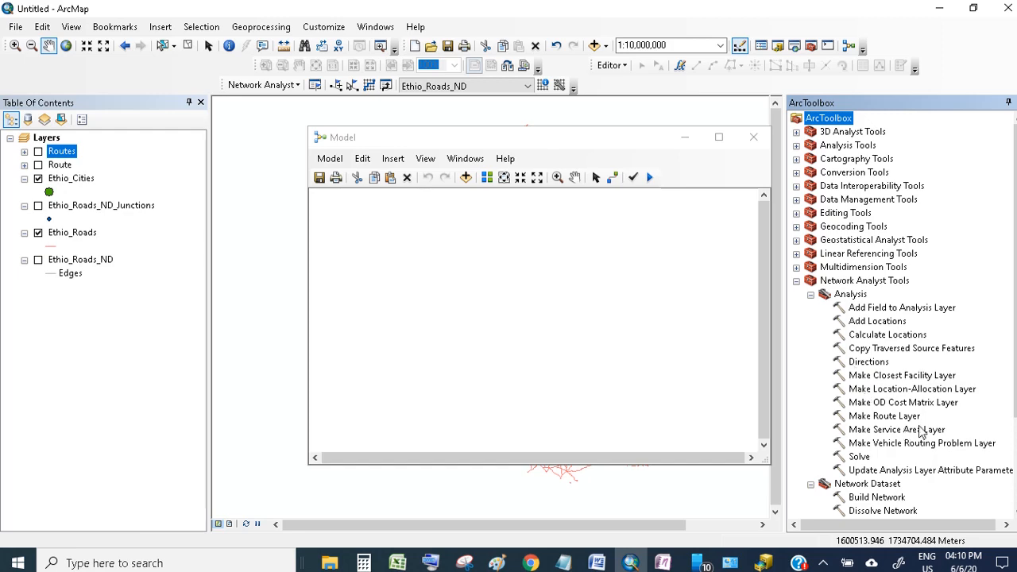
pyautogui.scroll(-1, 919, 431)
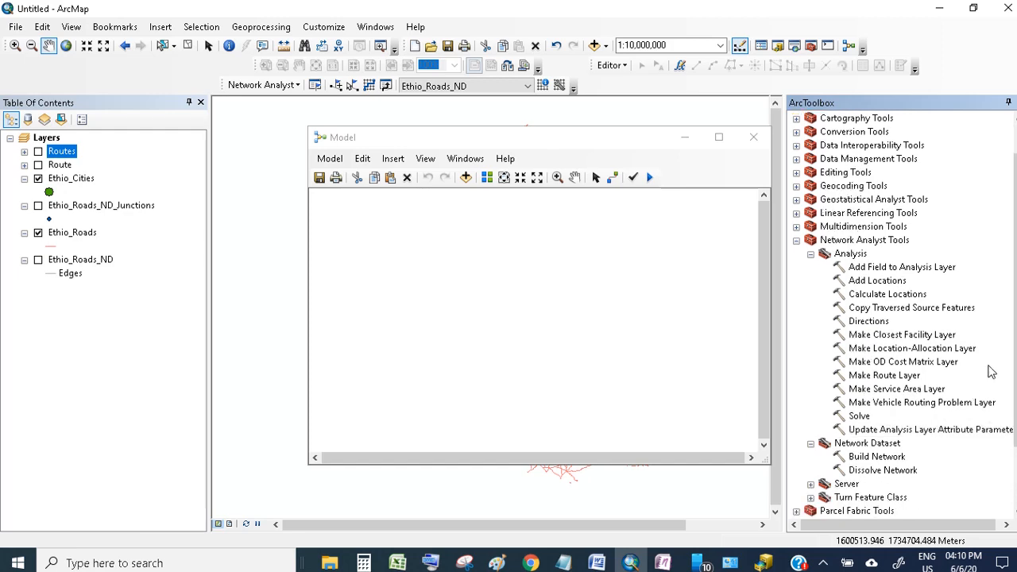
pyautogui.click(888, 376)
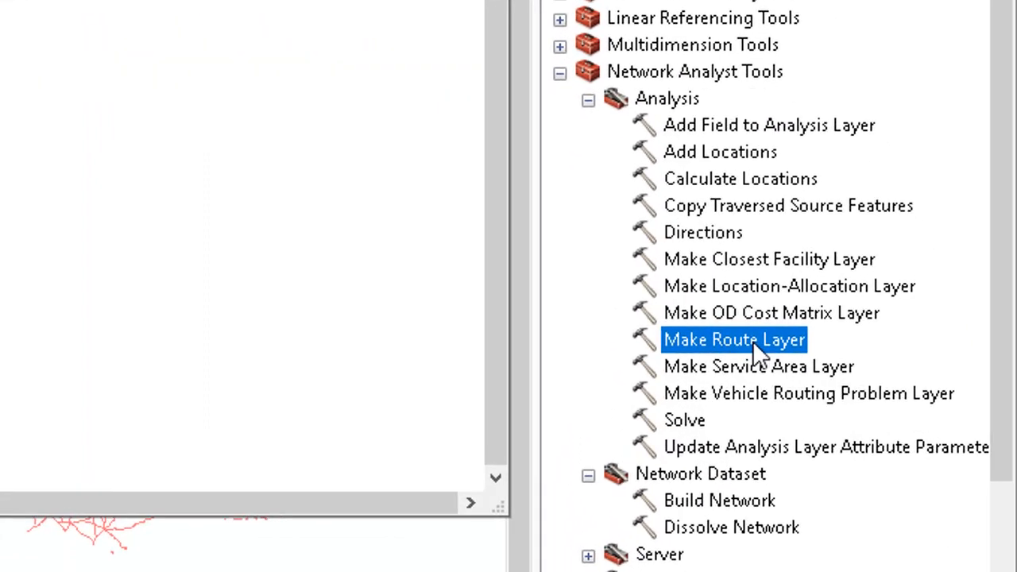
pyautogui.moveTo(752, 341); pyautogui.dragTo(0, 108)
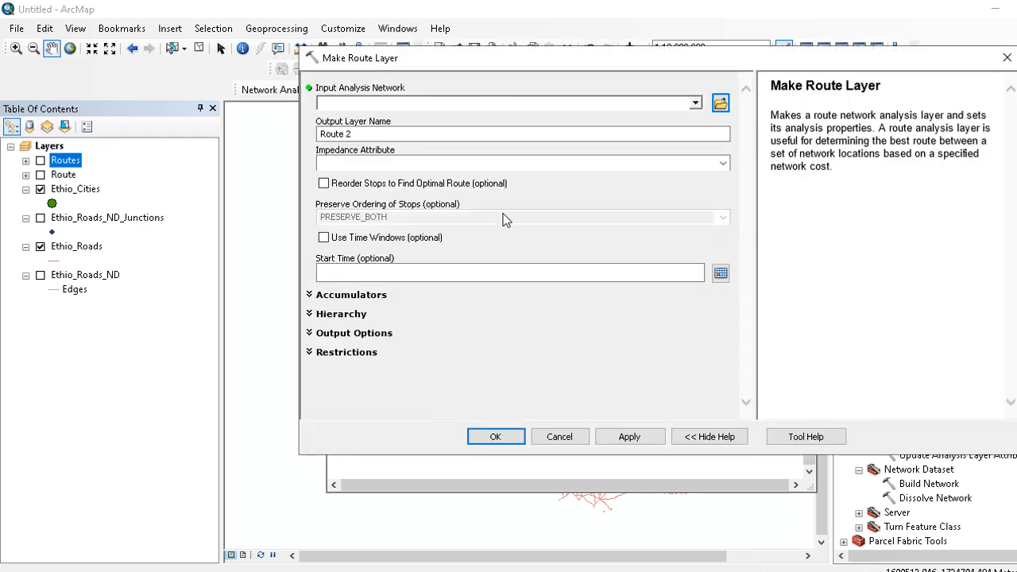
# Configure Make Route Layer with Ethio_Roads_ND as the input analysis network, keeping Route 2 as output and Length as impedance
pyautogui.click(695, 103)
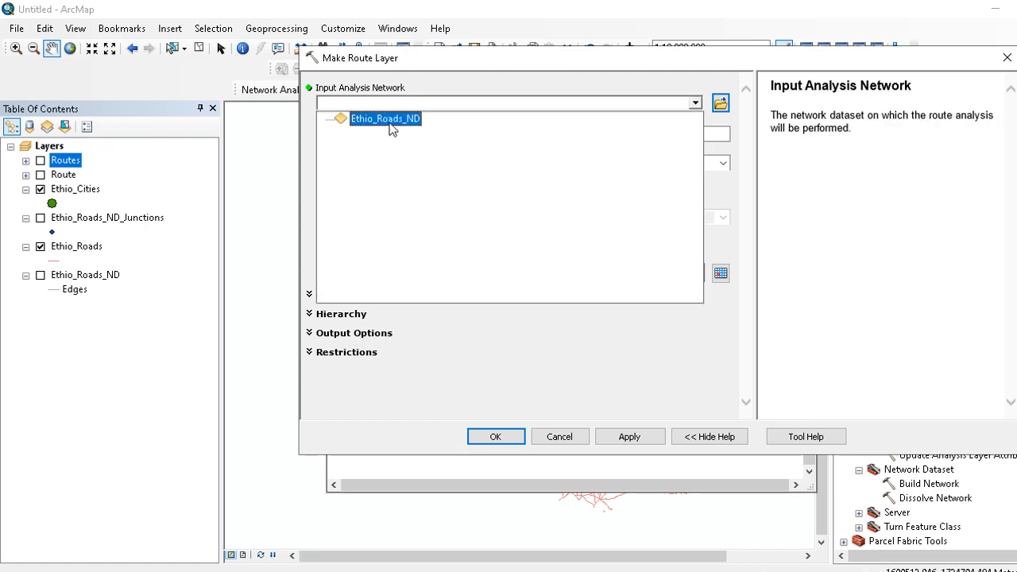
pyautogui.click(390, 120)
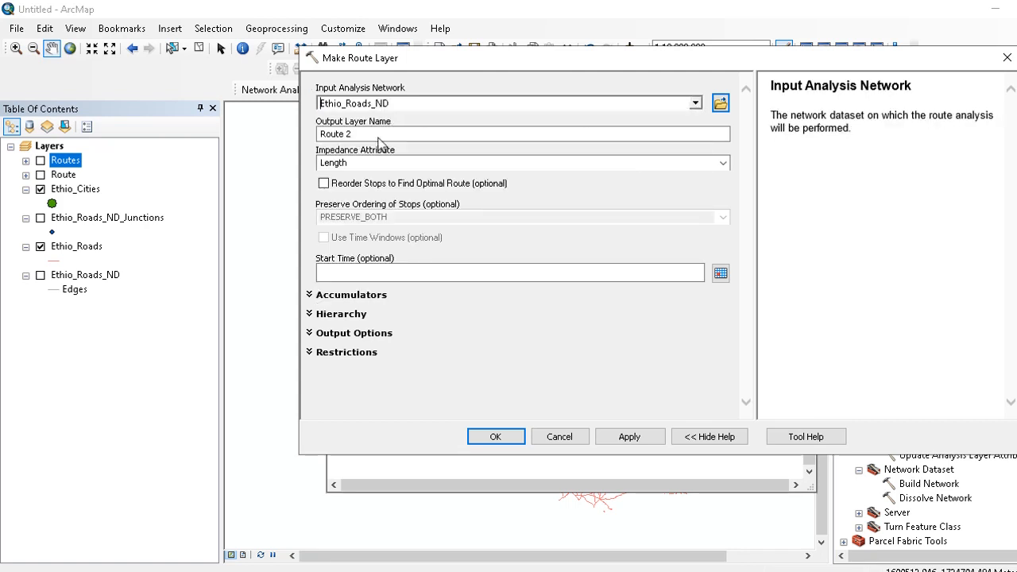
pyautogui.click(493, 437)
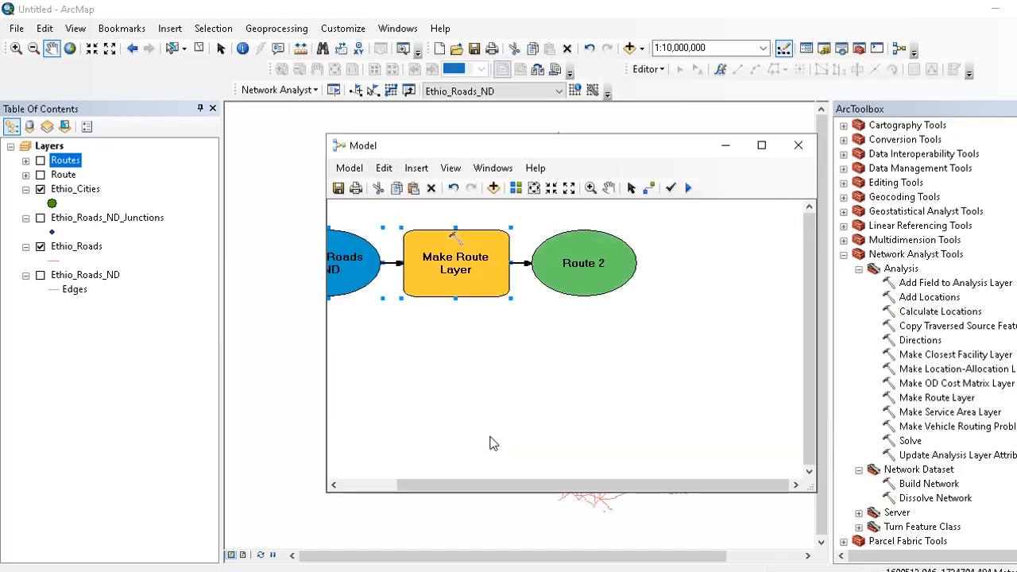
# Space out the Make Route Layer elements in the model and add the Add Locations tool below them
pyautogui.moveTo(365, 267)
pyautogui.mouseDown()
pyautogui.moveTo(474, 266)
pyautogui.moveTo(382, 270)
pyautogui.mouseUp()
pyautogui.moveTo(569, 260); pyautogui.dragTo(612, 266)
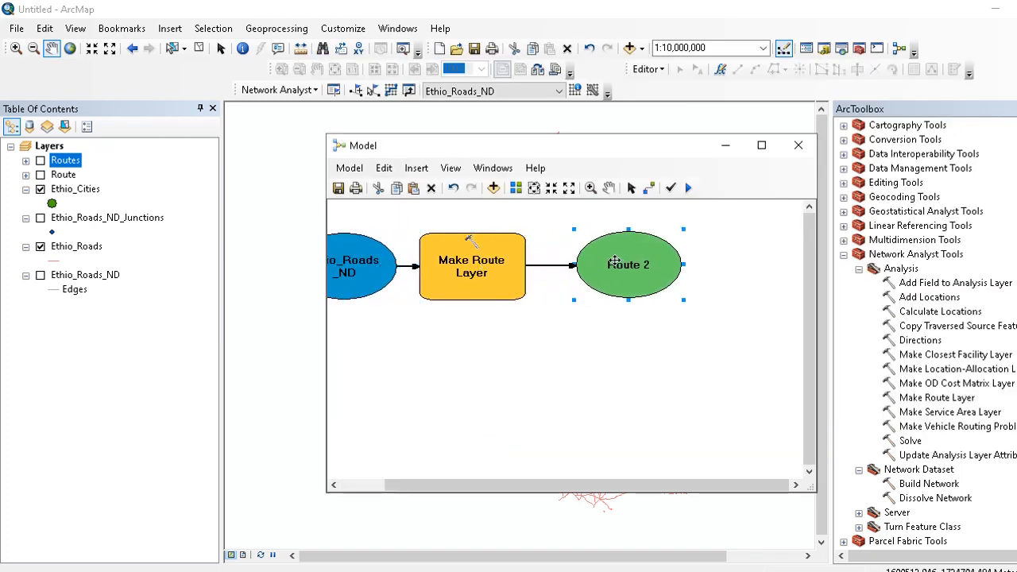
pyautogui.moveTo(474, 272); pyautogui.dragTo(494, 272)
pyautogui.moveTo(393, 267); pyautogui.dragTo(402, 267)
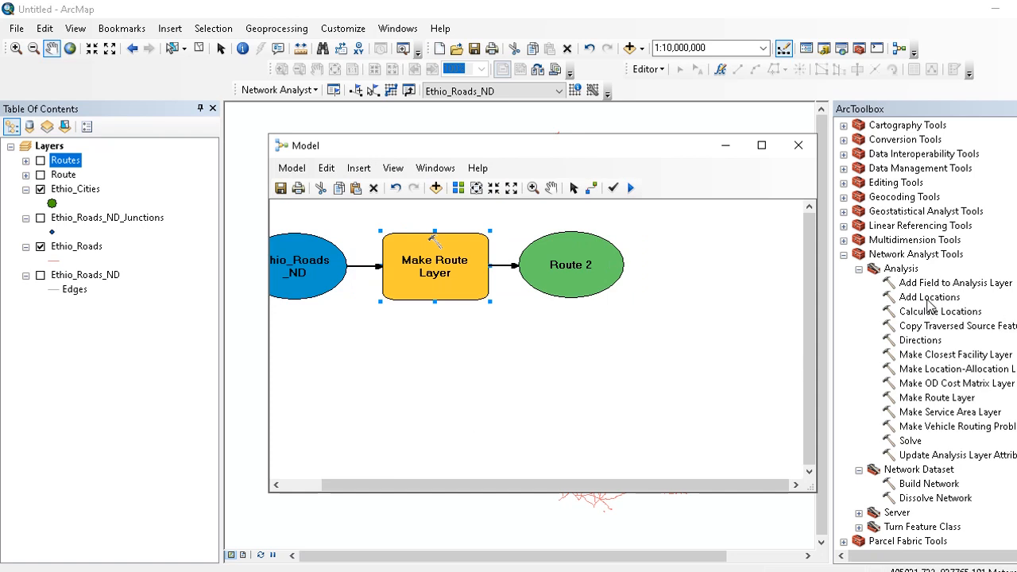
pyautogui.moveTo(928, 298); pyautogui.dragTo(459, 377)
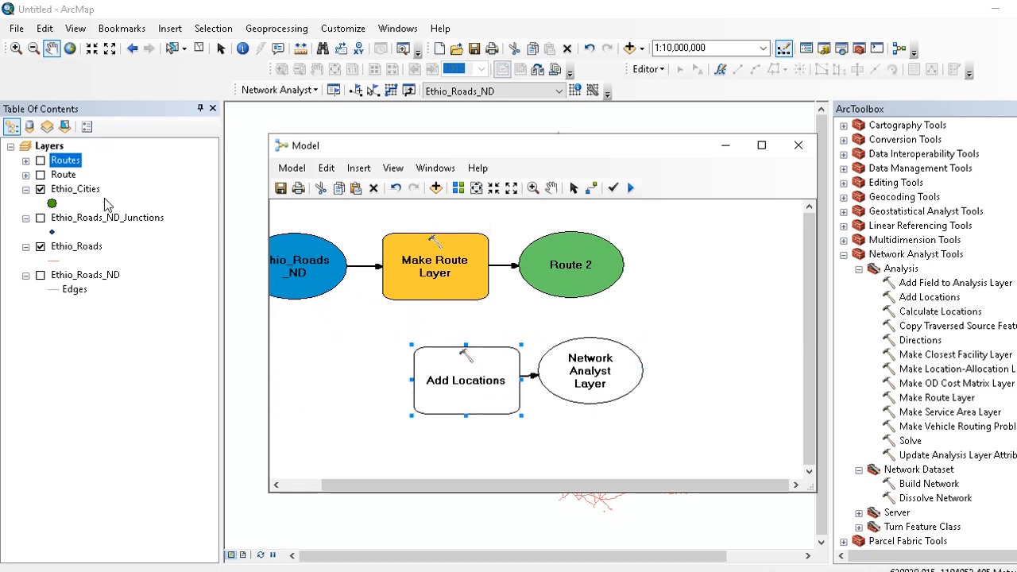
# Add Ethio_Cities to the model, connect it to Add Locations, and connect Route 2 as the tool's Input Network Analysis Layer
pyautogui.moveTo(69, 191); pyautogui.dragTo(341, 380)
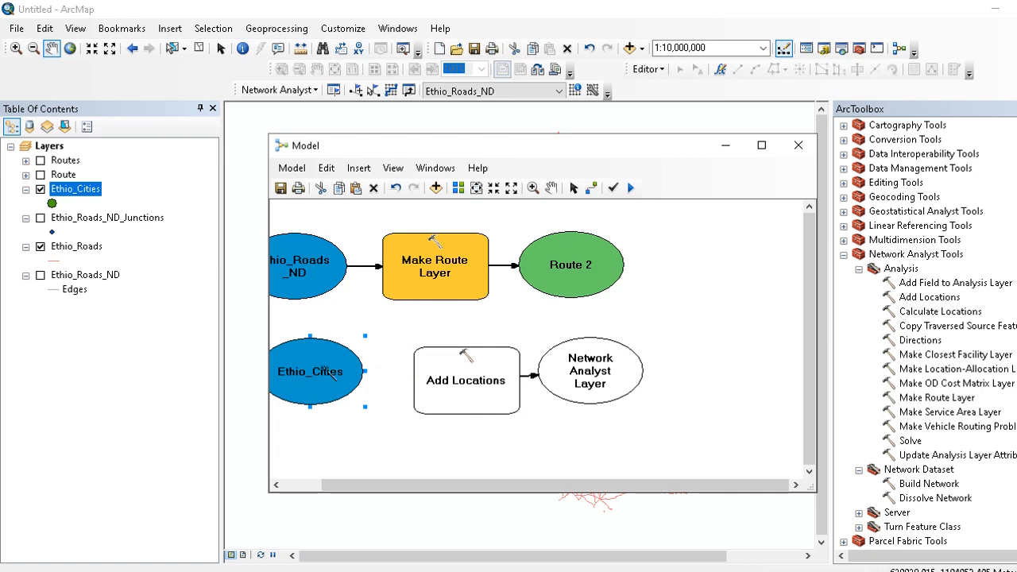
pyautogui.moveTo(329, 373); pyautogui.dragTo(486, 374)
pyautogui.click(545, 381)
pyautogui.moveTo(556, 266); pyautogui.dragTo(487, 359)
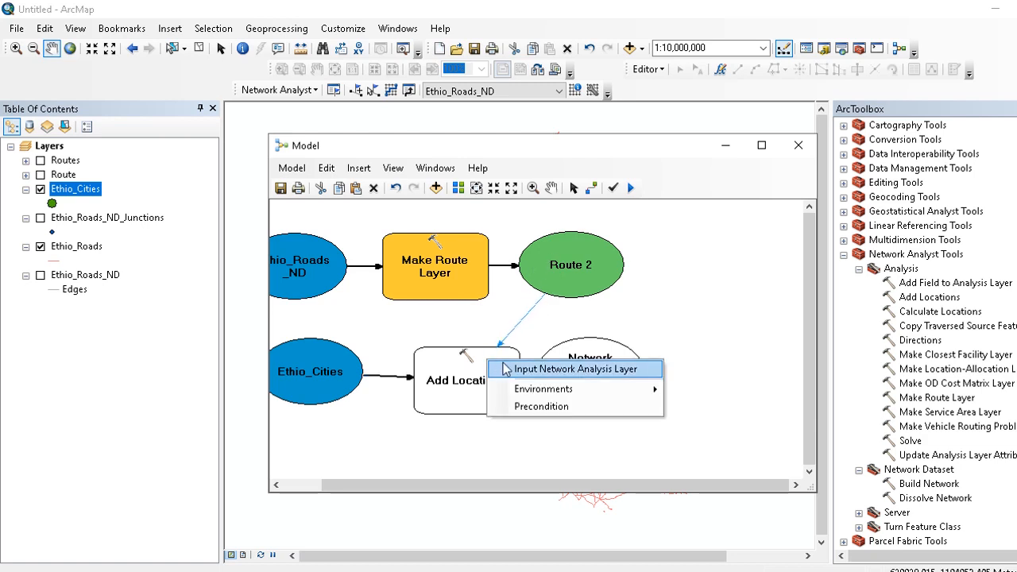
pyautogui.click(509, 369)
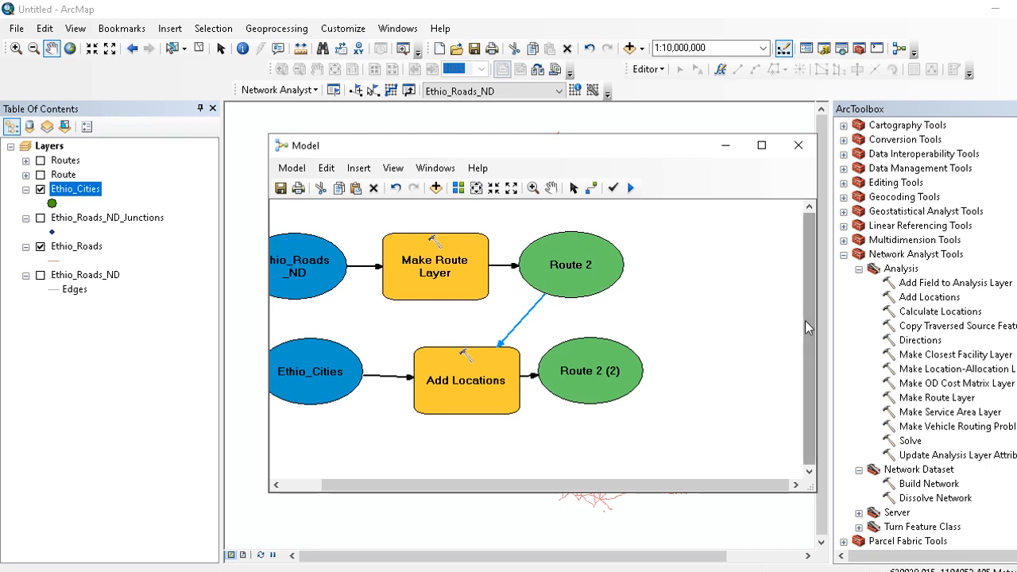
# Add the Solve tool to the model and connect the Add Locations output as its Input Network Analysis Layer
pyautogui.moveTo(911, 442); pyautogui.dragTo(616, 460)
pyautogui.moveTo(590, 383); pyautogui.dragTo(590, 443)
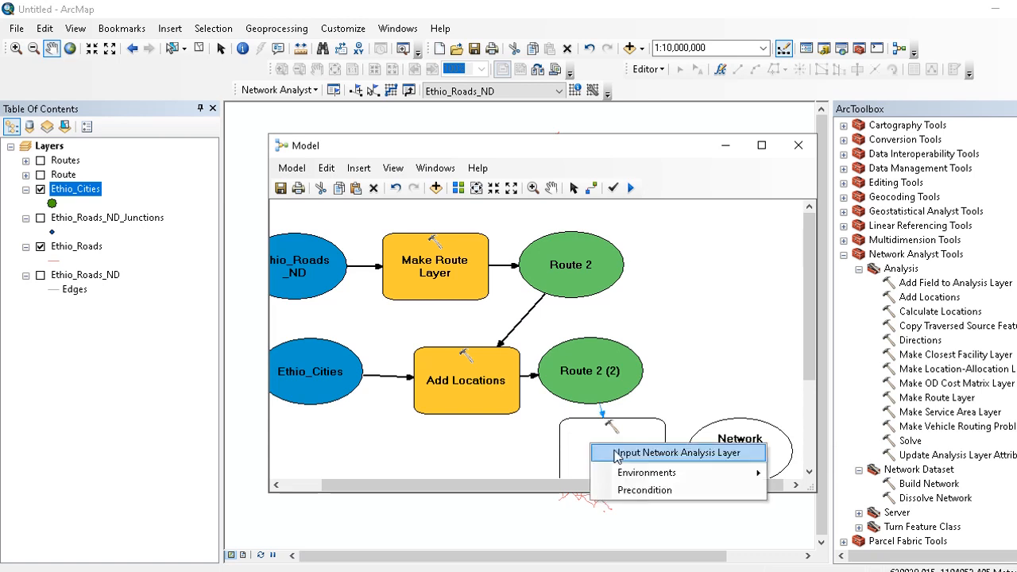
pyautogui.click(619, 453)
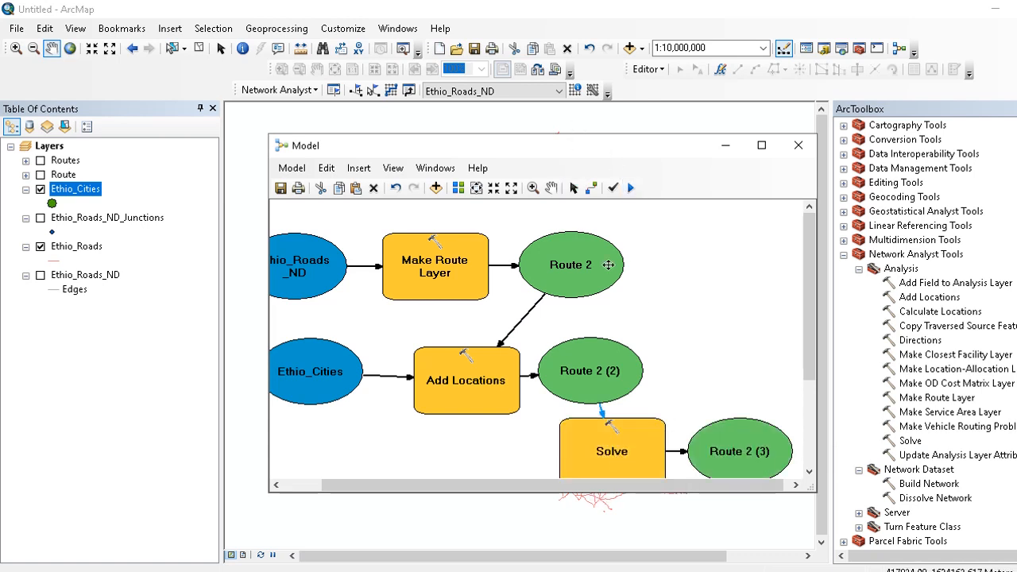
# Set the Solve tool's output to be added to the display, run the model, and minimize the model window
pyautogui.rightClick(720, 433)
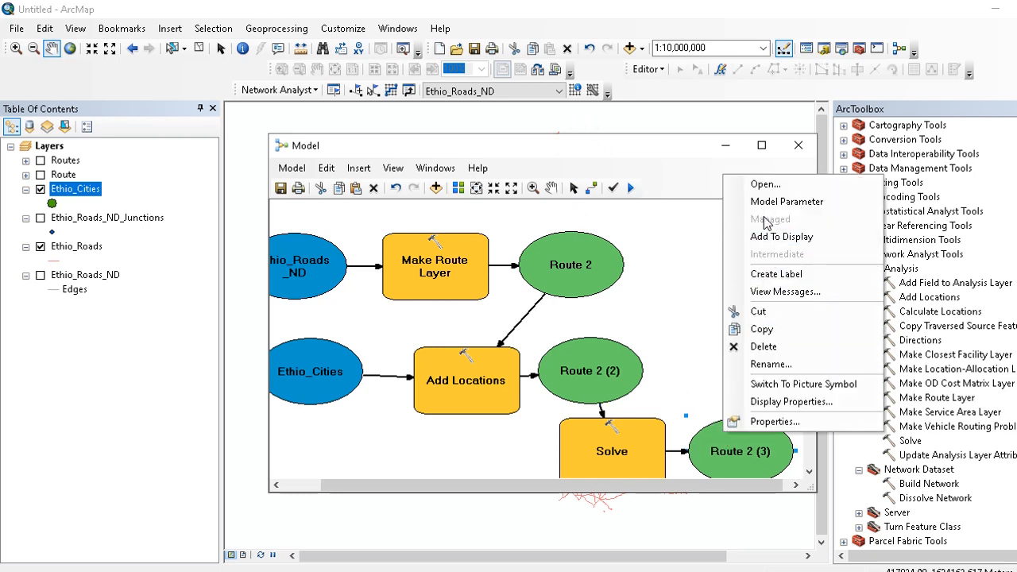
pyautogui.click(770, 236)
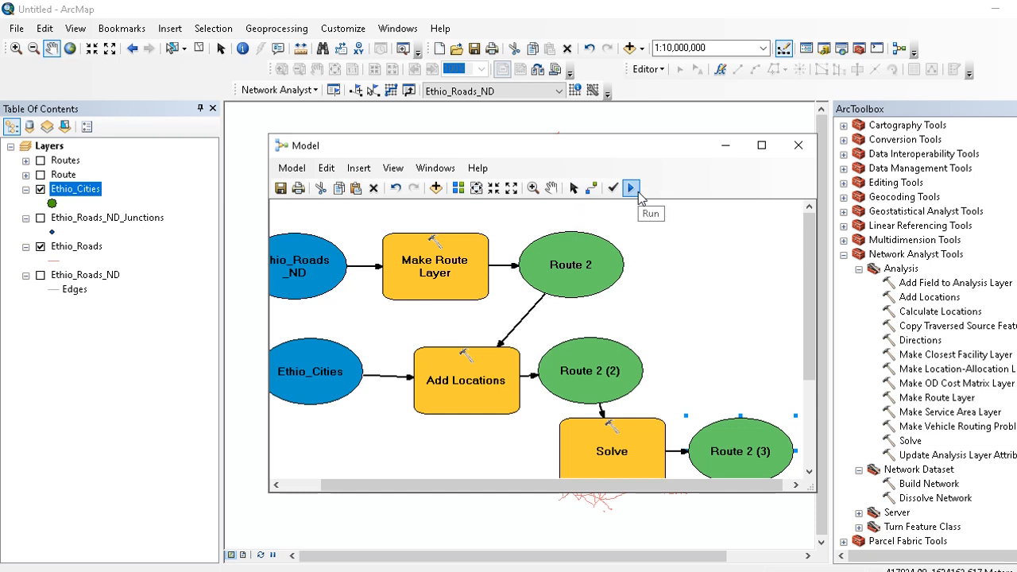
pyautogui.click(639, 195)
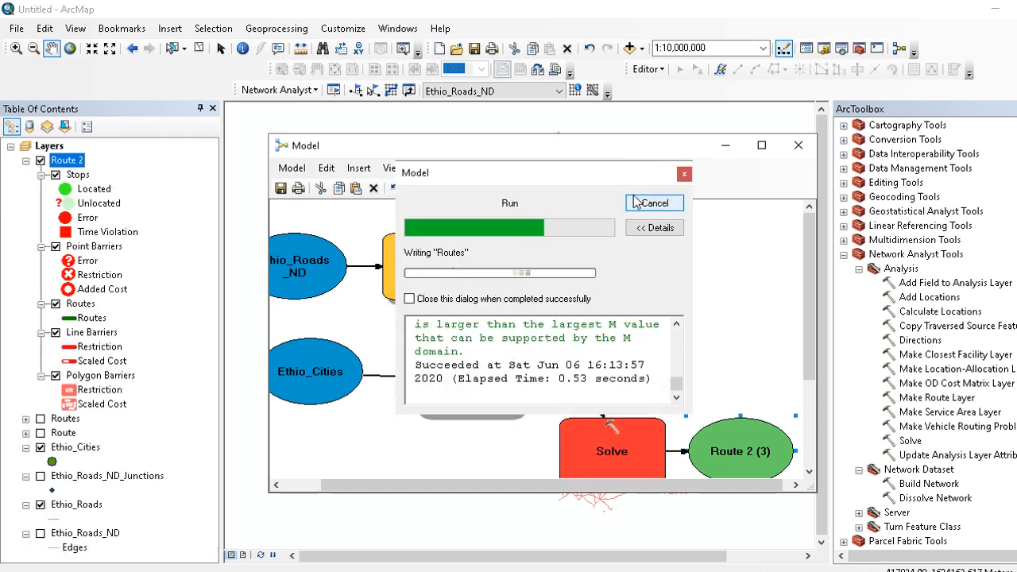
pyautogui.click(653, 204)
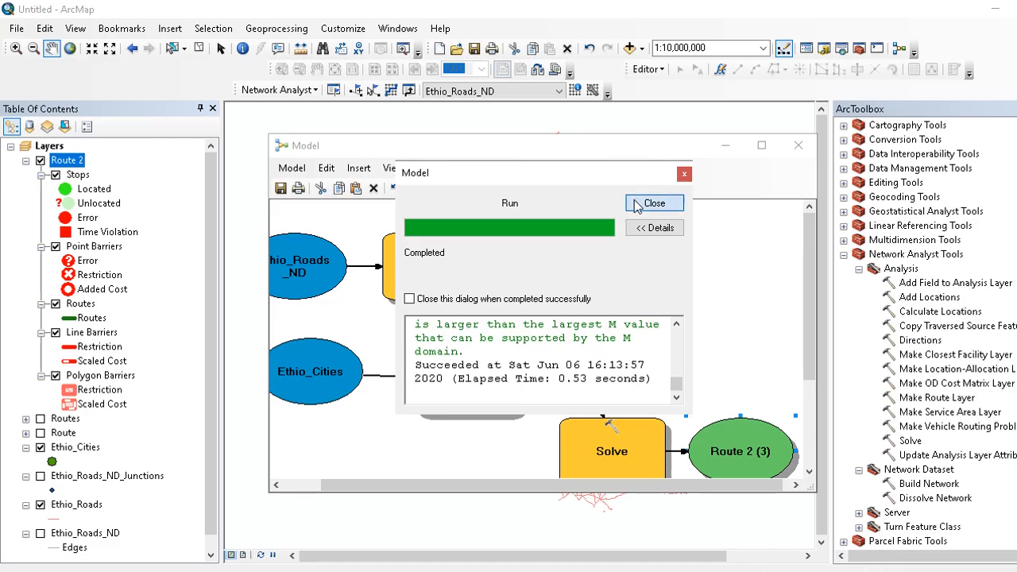
pyautogui.click(725, 148)
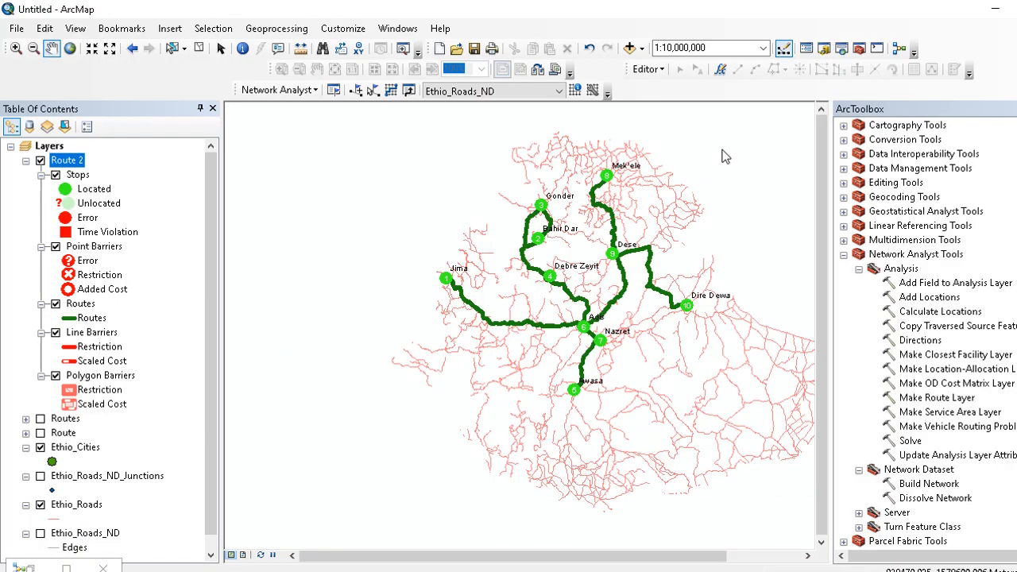
# Examine the solved Route 2 path and its numbered stops between the Ethiopian cities on the map
pyautogui.moveTo(641, 263); pyautogui.dragTo(605, 264)
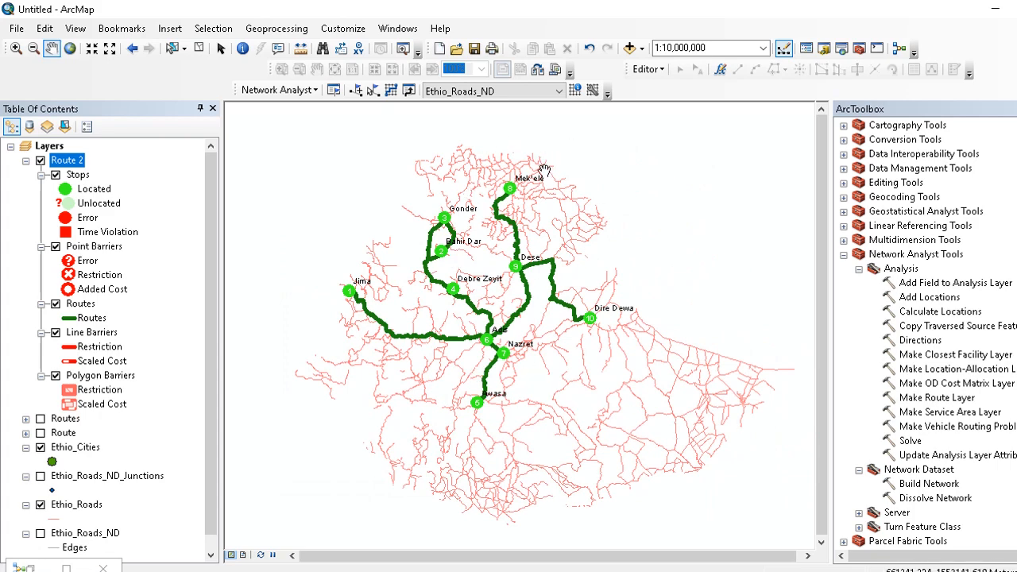
pyautogui.scroll(2, 538, 181)
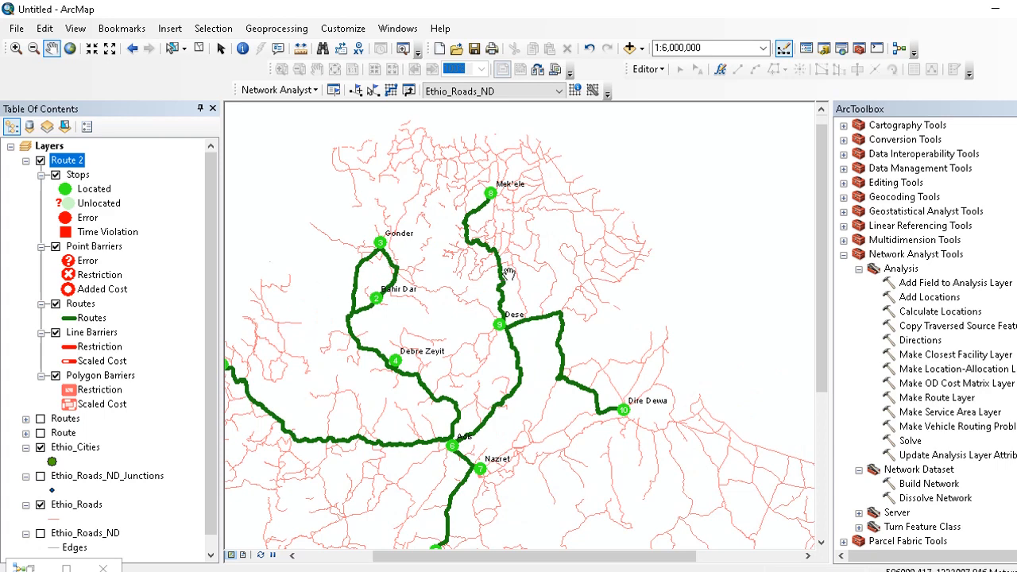
pyautogui.scroll(2, 502, 273)
pyautogui.moveTo(536, 390); pyautogui.dragTo(526, 312)
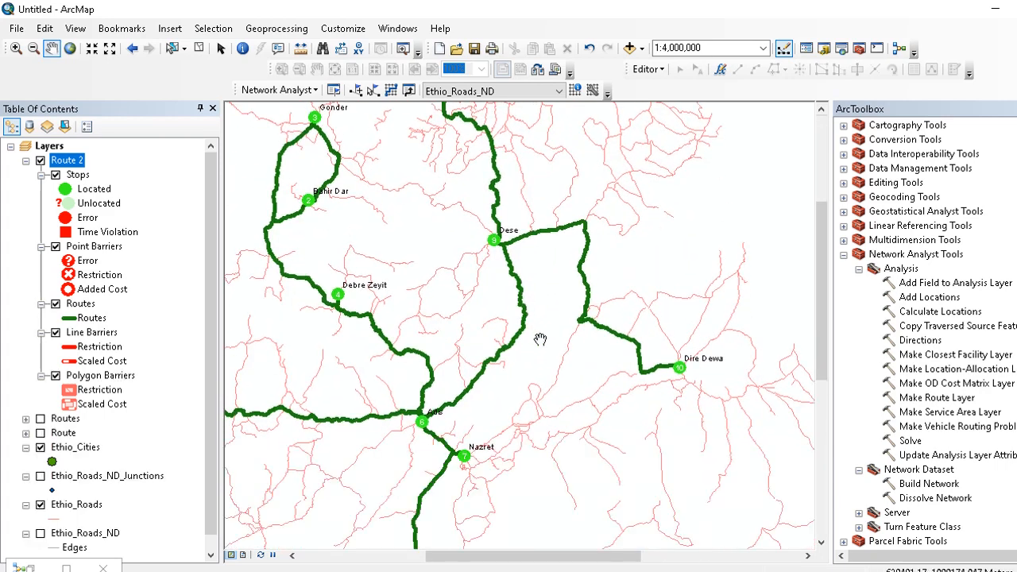
pyautogui.moveTo(569, 185); pyautogui.dragTo(569, 231)
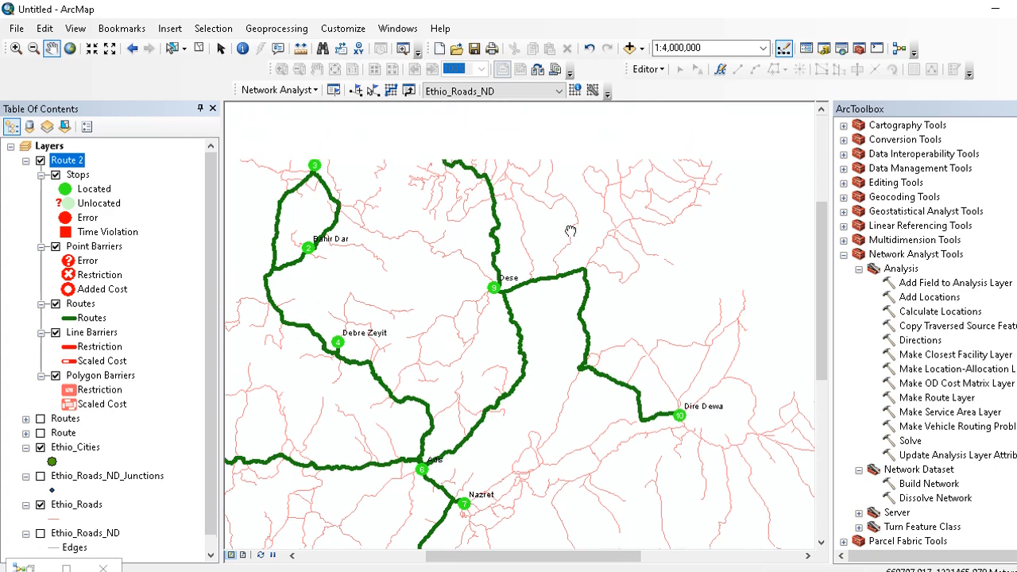
pyautogui.scroll(-1, 570, 231)
pyautogui.scroll(-1, 472, 363)
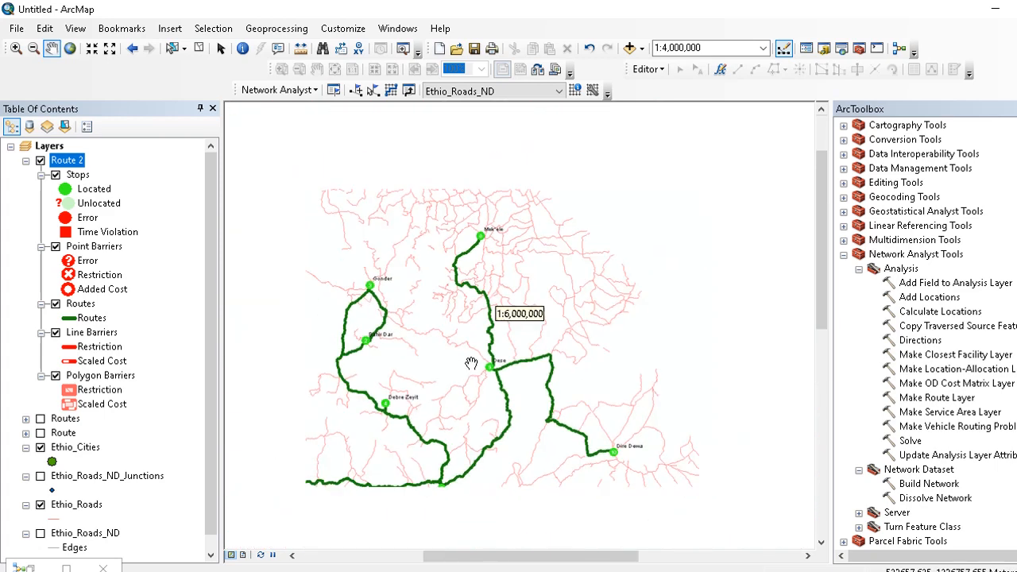
pyautogui.scroll(-1, 471, 363)
pyautogui.moveTo(463, 407); pyautogui.dragTo(435, 284)
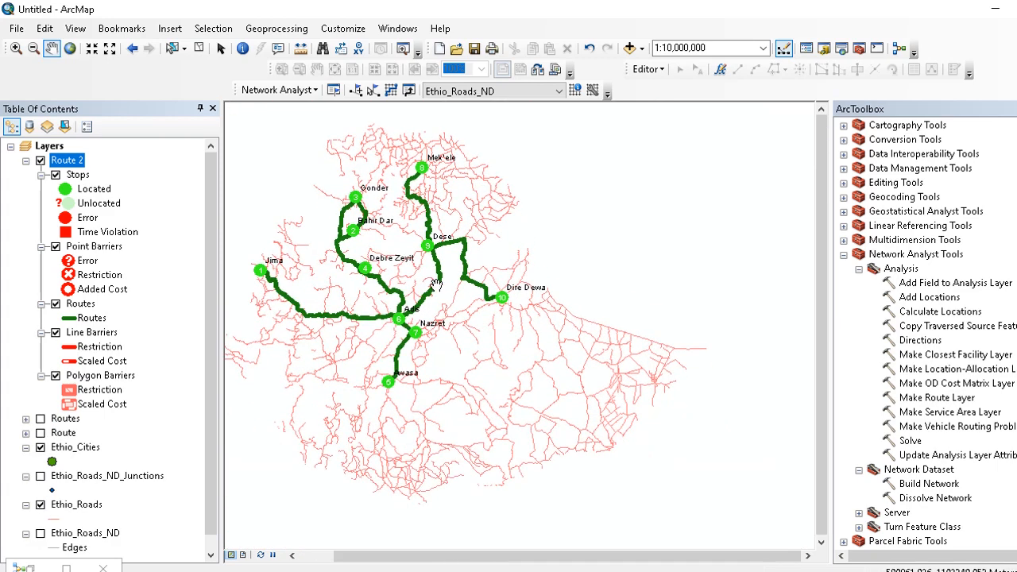
pyautogui.moveTo(307, 196); pyautogui.dragTo(358, 180)
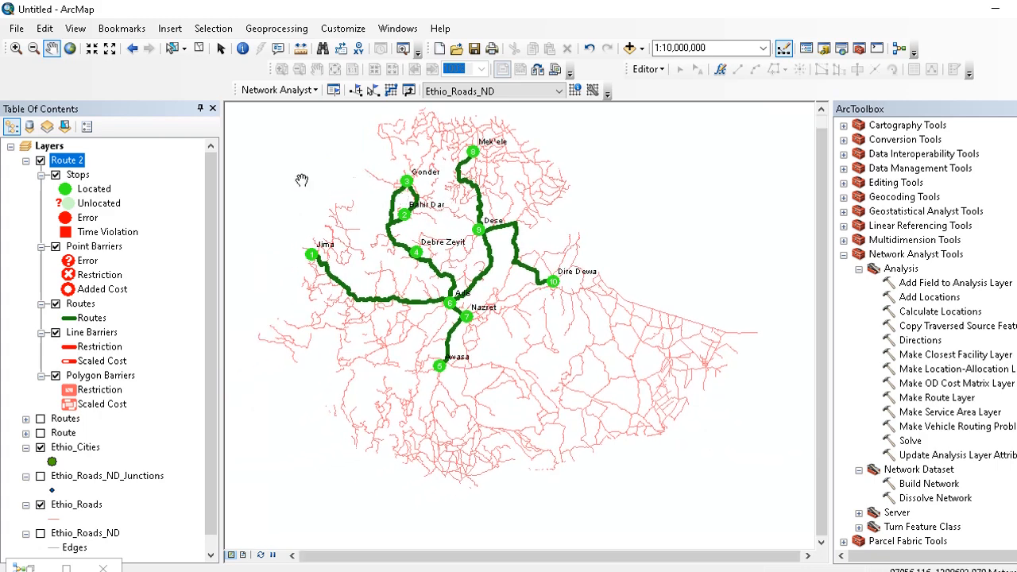
# Collapse the Route 2 layer's legend and hide the layer
pyautogui.click(26, 161)
pyautogui.click(40, 160)
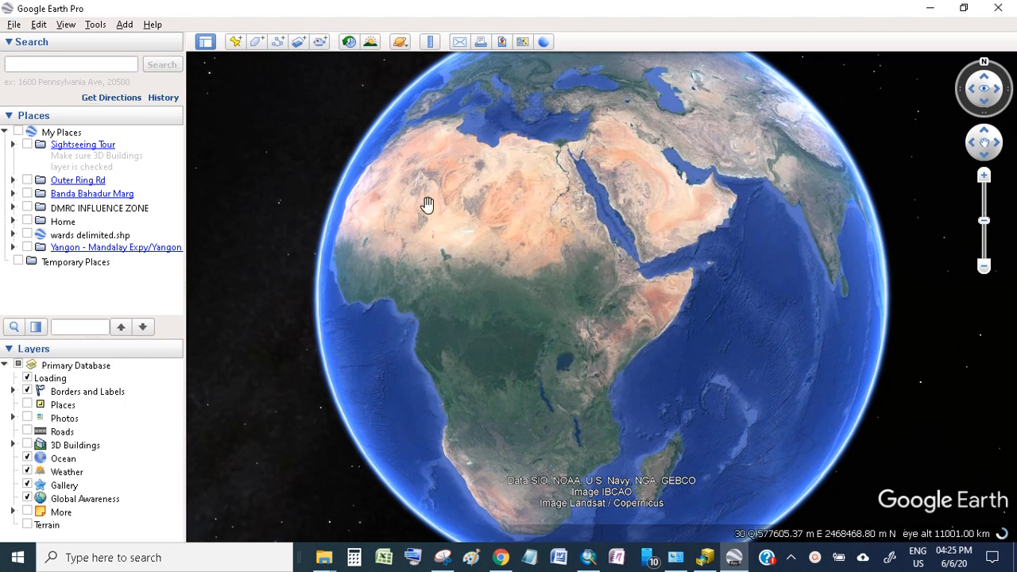
# Switch to Google Earth Pro and search for adigrat
pyautogui.moveTo(660, 344); pyautogui.dragTo(681, 311)
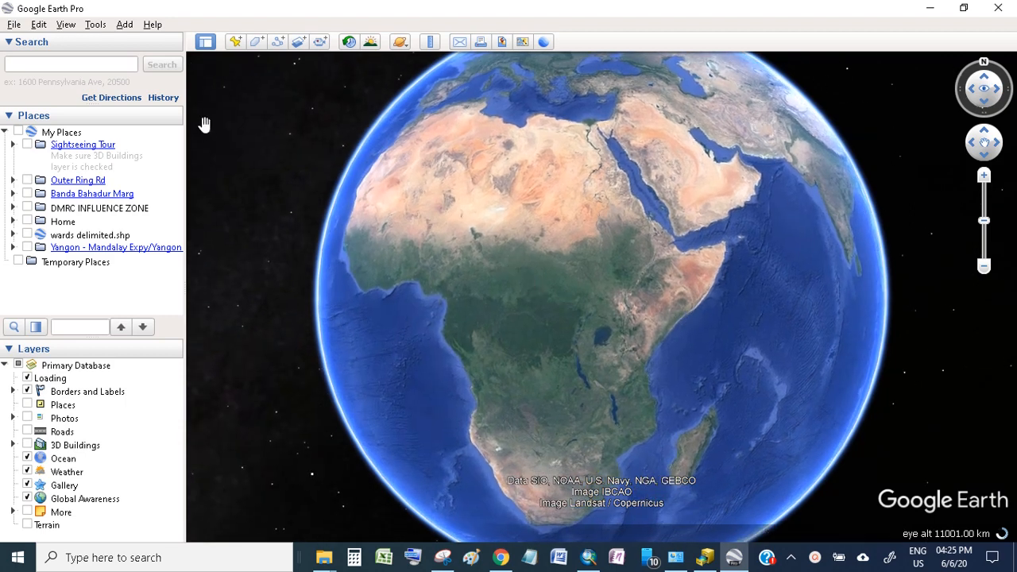
pyautogui.click(93, 65)
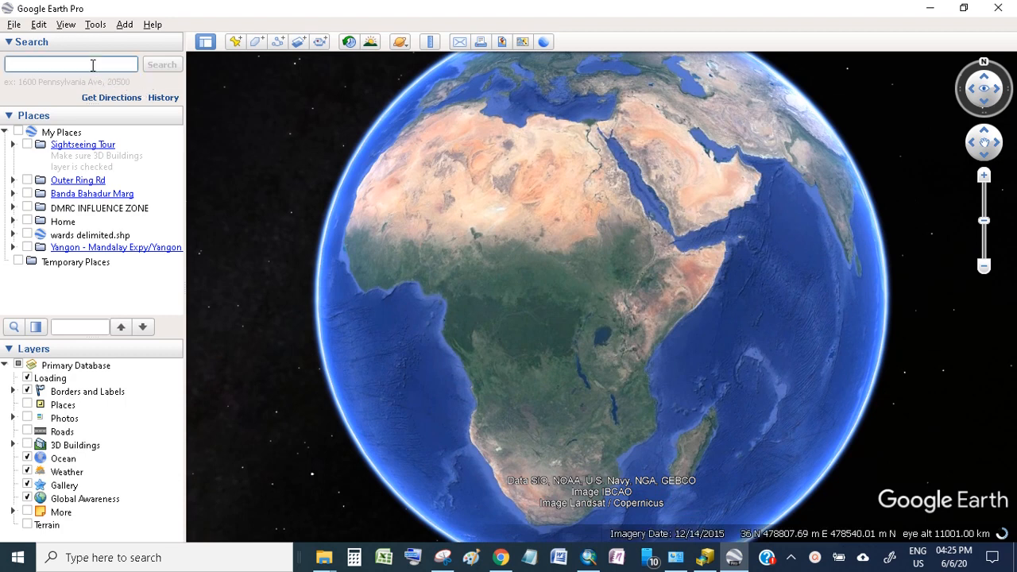
pyautogui.write('adigrat')
pyautogui.click(155, 67)
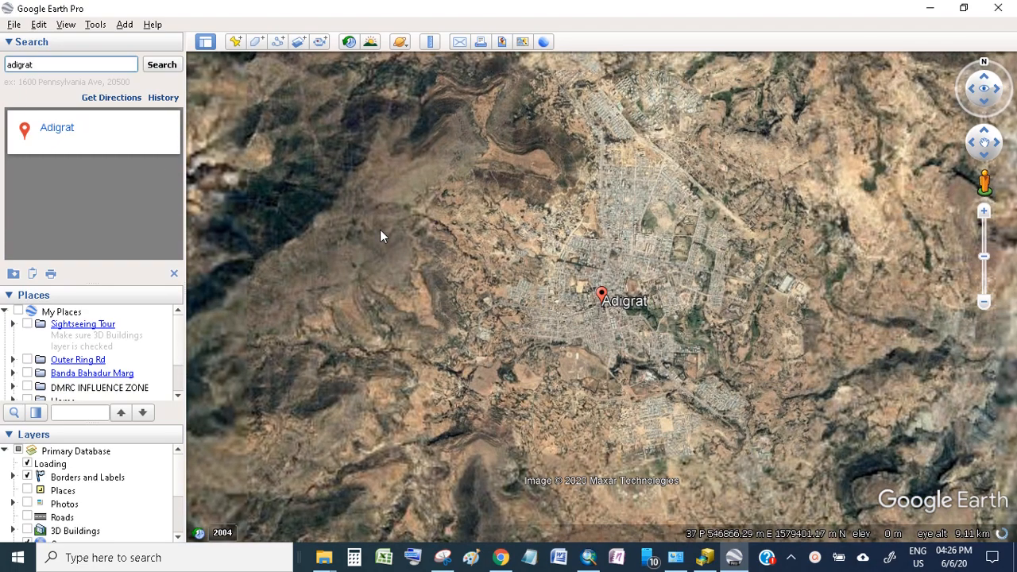
# Get driving directions from adigrat to adwa
pyautogui.click(98, 99)
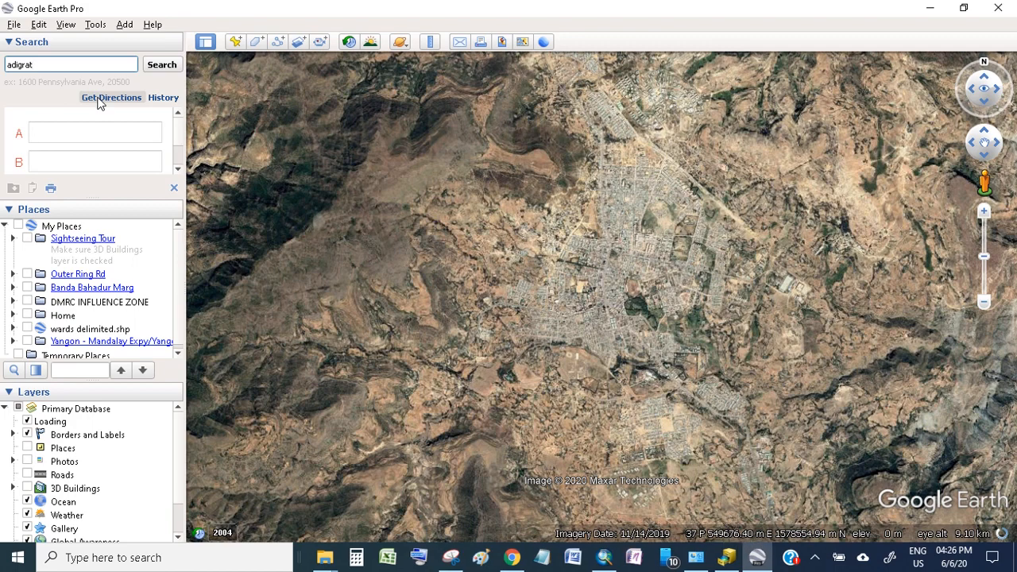
pyautogui.click(91, 133)
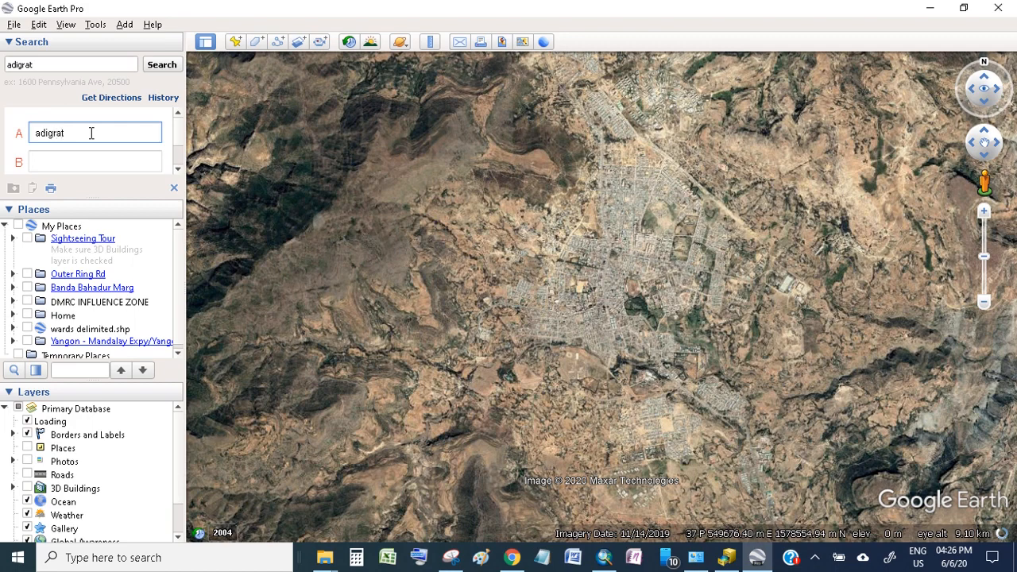
pyautogui.click(92, 162)
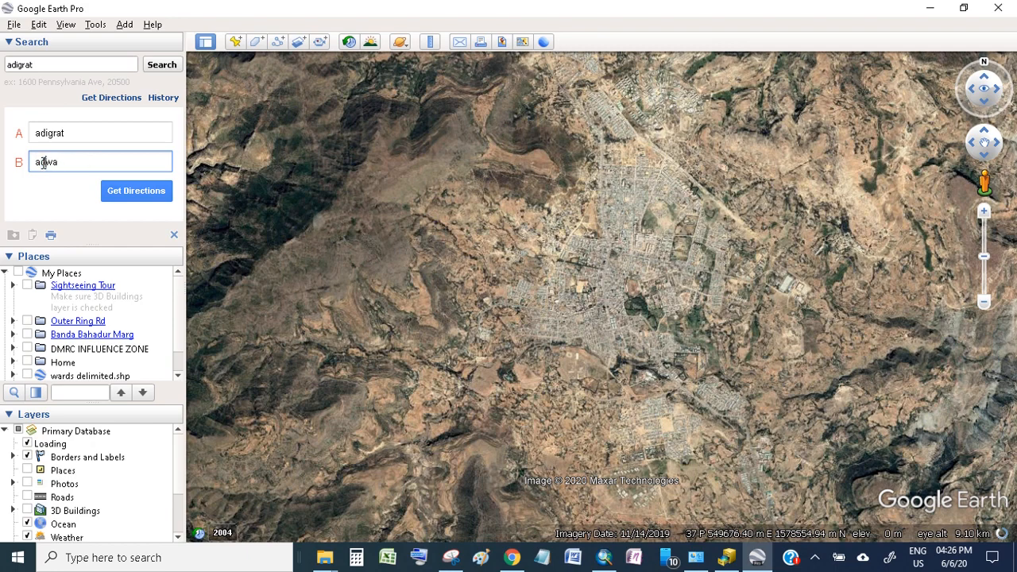
pyautogui.click(132, 194)
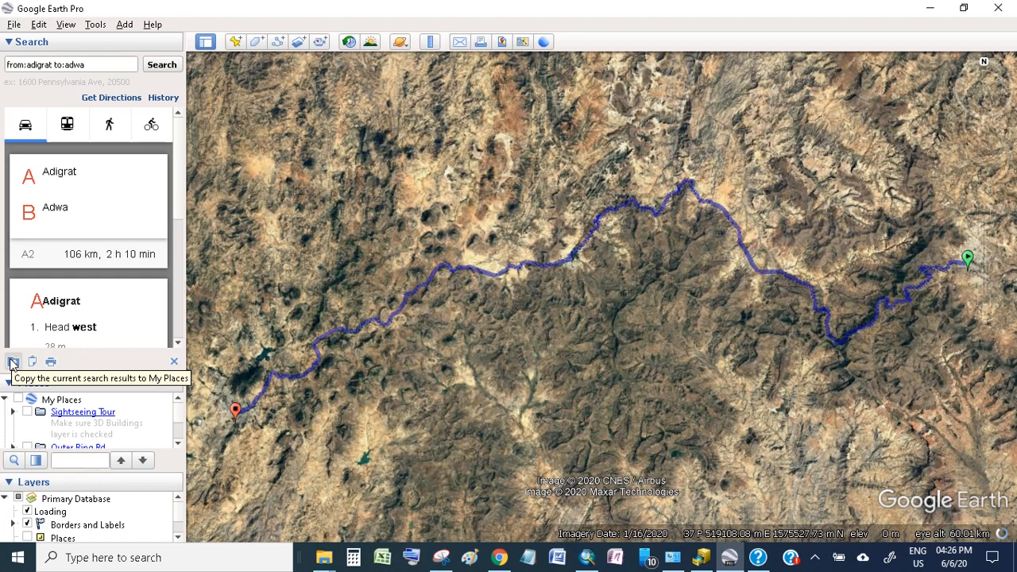
# Copy the Adigrat to Adwa directions results to My Places and enlarge the Places list
pyautogui.scroll(-2, 57, 286)
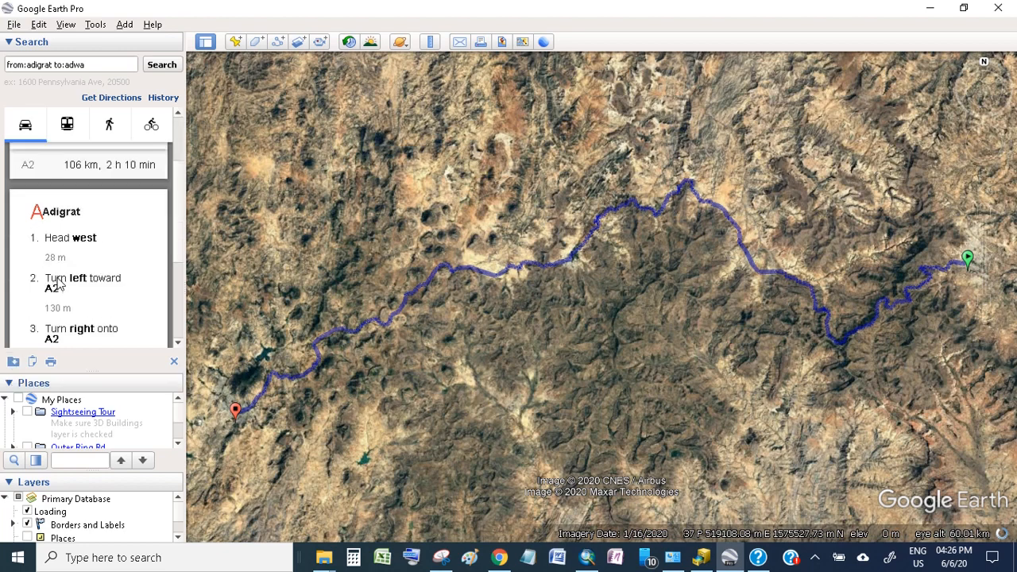
pyautogui.scroll(1, 57, 287)
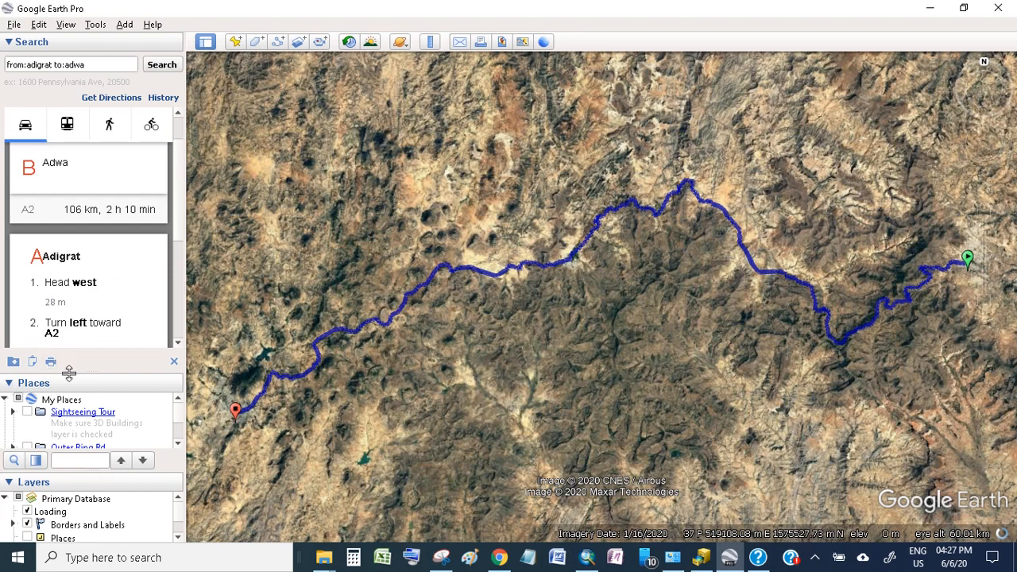
pyautogui.moveTo(69, 368); pyautogui.dragTo(75, 202)
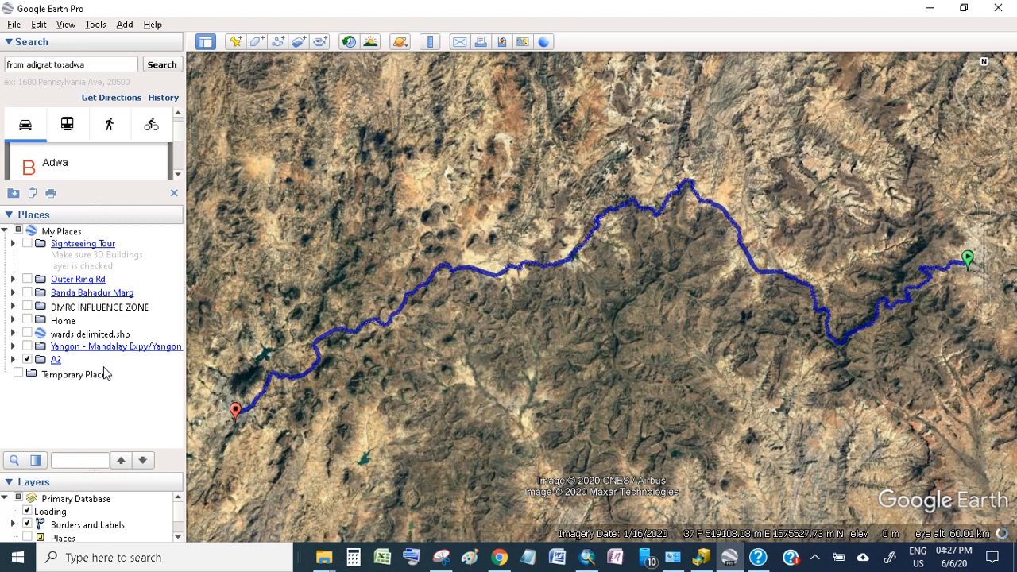
# Expand the saved A2 route folder, checking its visibility toggles, and clear the directions search results
pyautogui.click(28, 360)
pyautogui.click(27, 360)
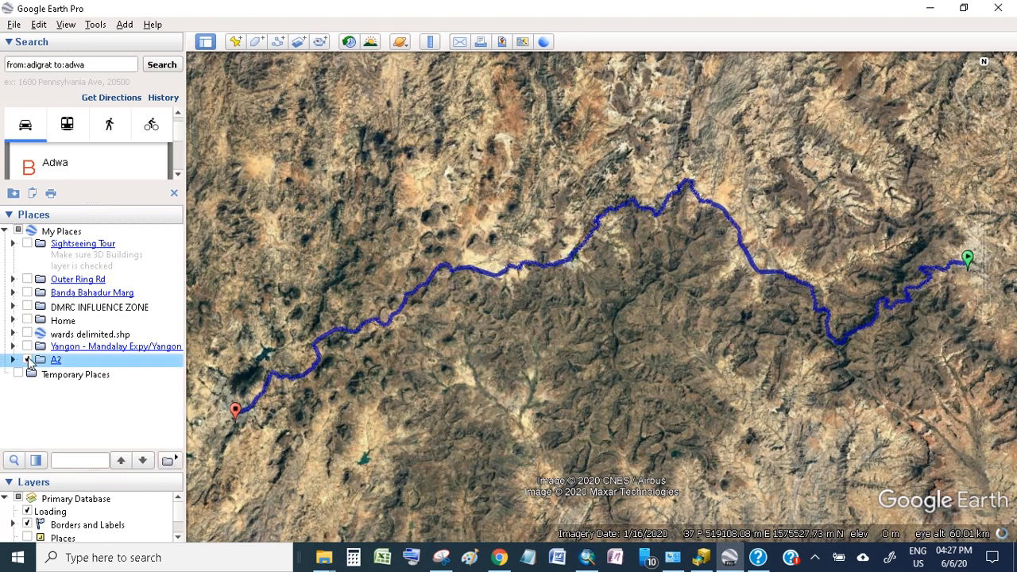
pyautogui.click(13, 360)
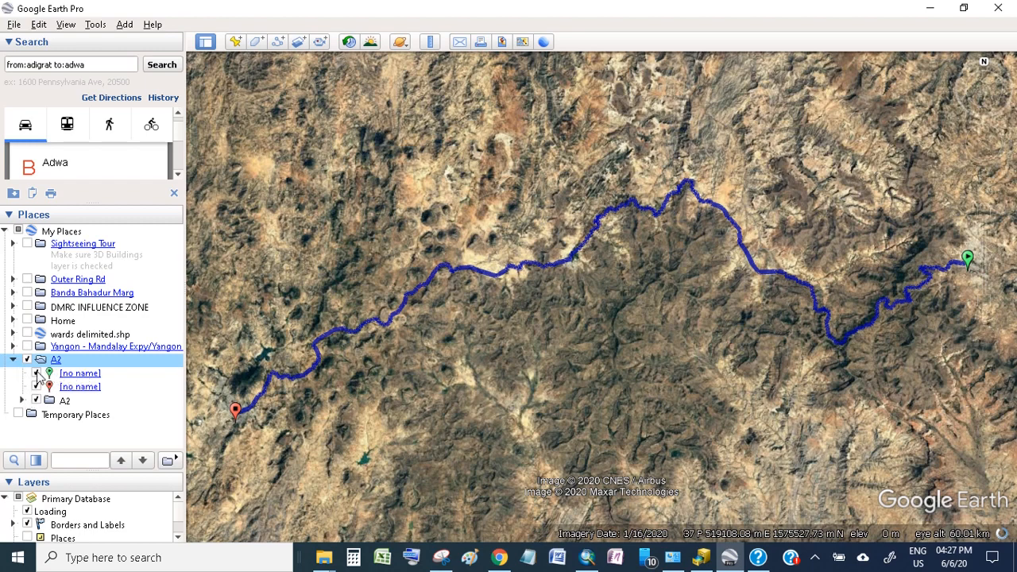
pyautogui.click(36, 373)
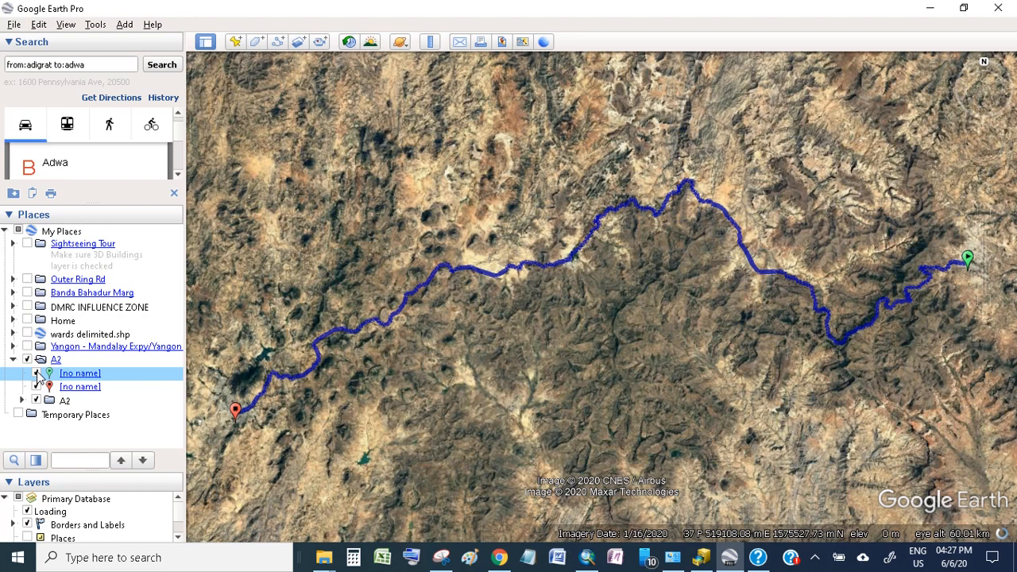
pyautogui.click(37, 373)
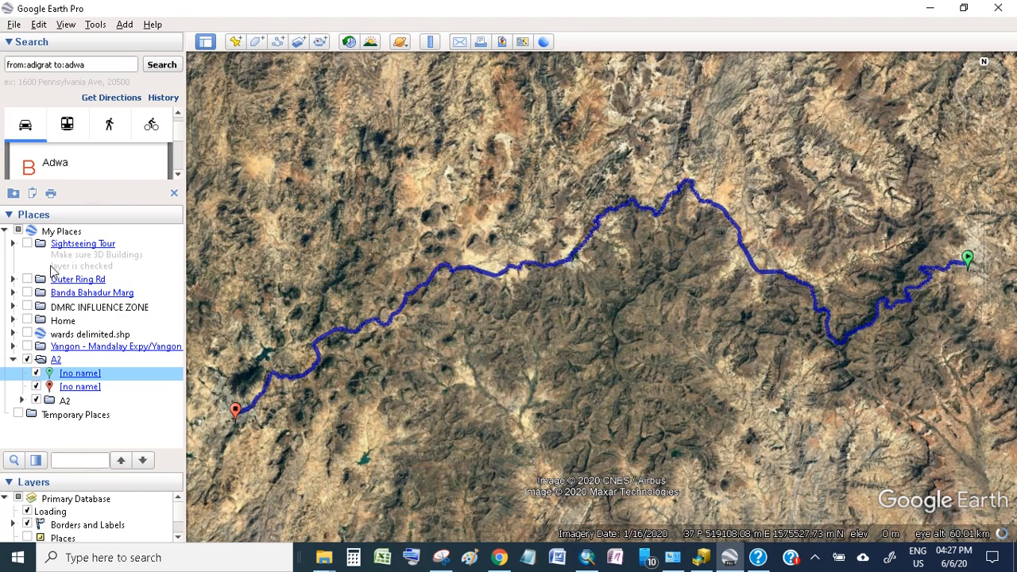
pyautogui.click(174, 195)
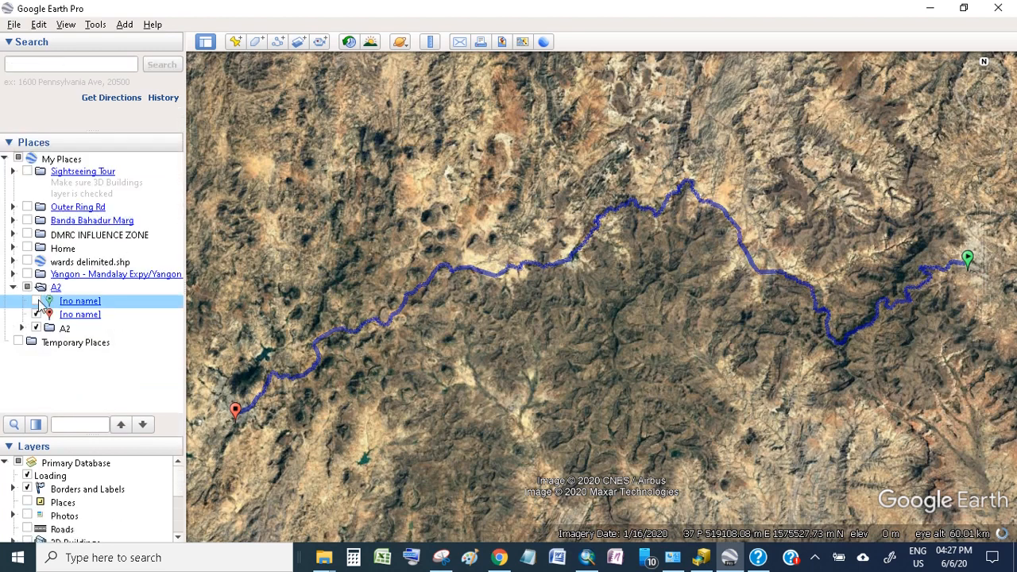
# Toggle the A2 start placemark off and on, and expand the nested A2 folder down to its Route item
pyautogui.click(37, 301)
pyautogui.click(37, 301)
pyautogui.click(36, 301)
pyautogui.click(37, 301)
pyautogui.click(38, 314)
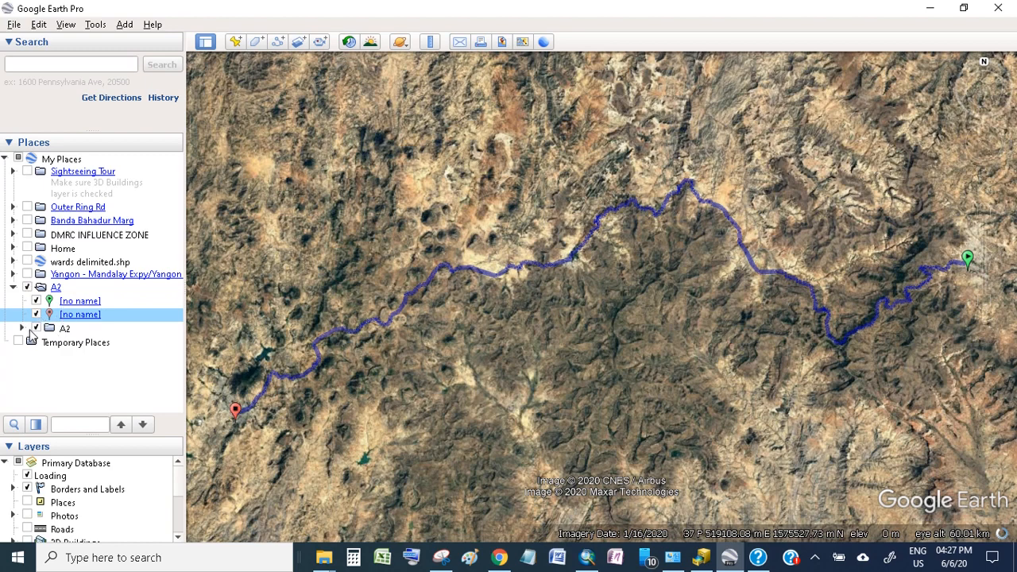
pyautogui.click(23, 329)
pyautogui.scroll(-3, 101, 330)
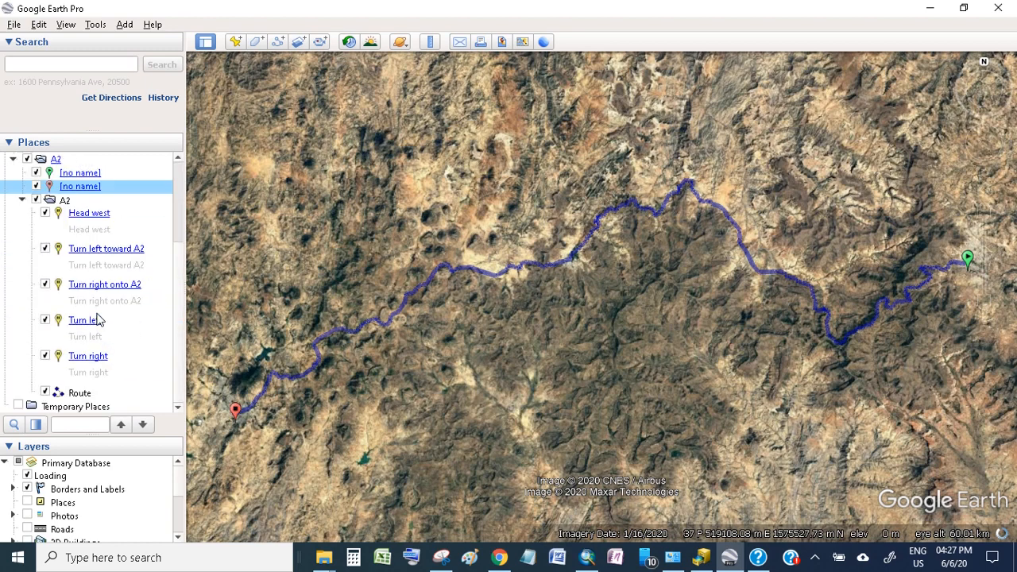
# Check the saved A2 Route item by toggling its visibility, and save it as R.kmz in D:\pp
pyautogui.click(45, 393)
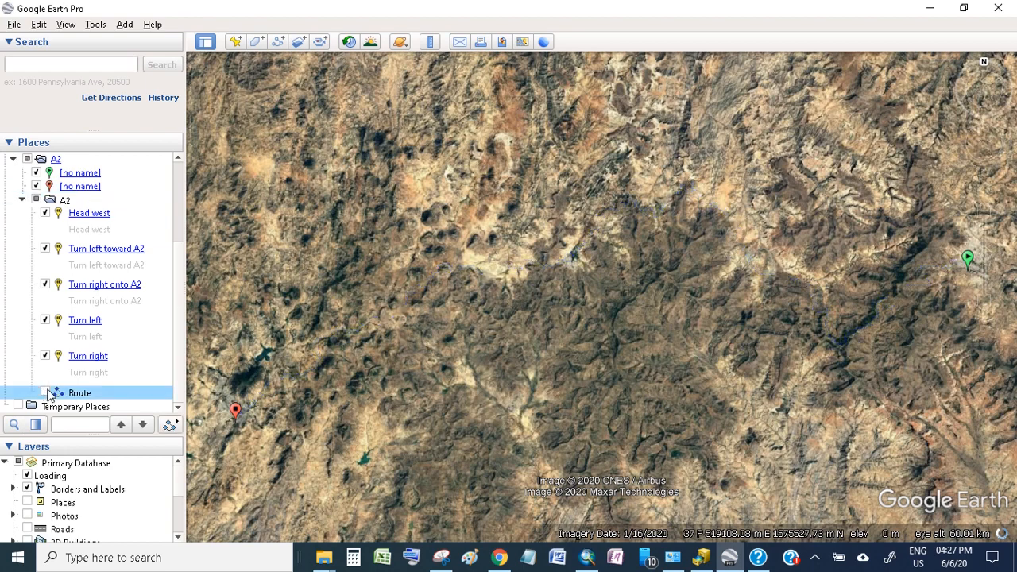
pyautogui.click(46, 393)
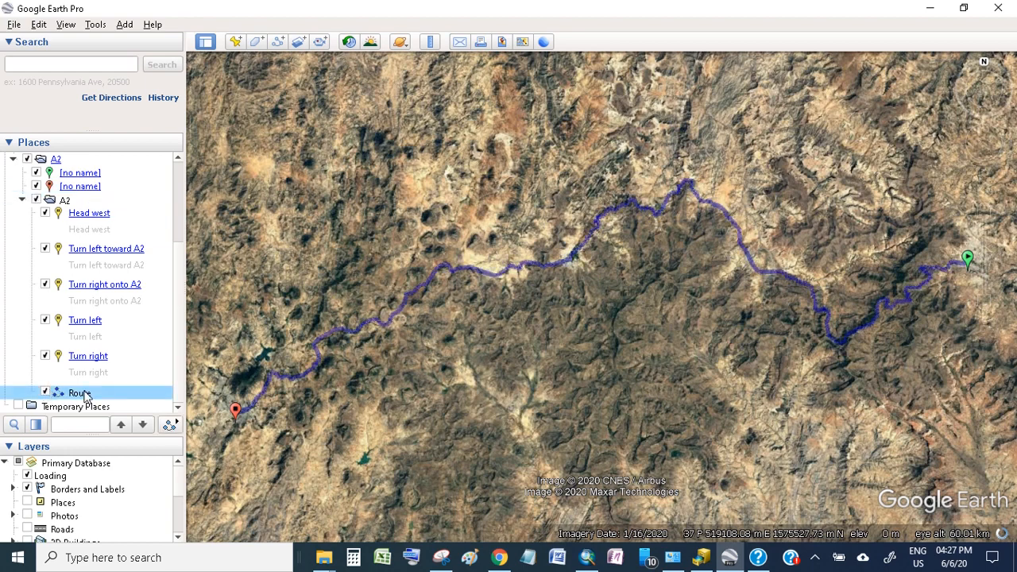
pyautogui.rightClick(86, 395)
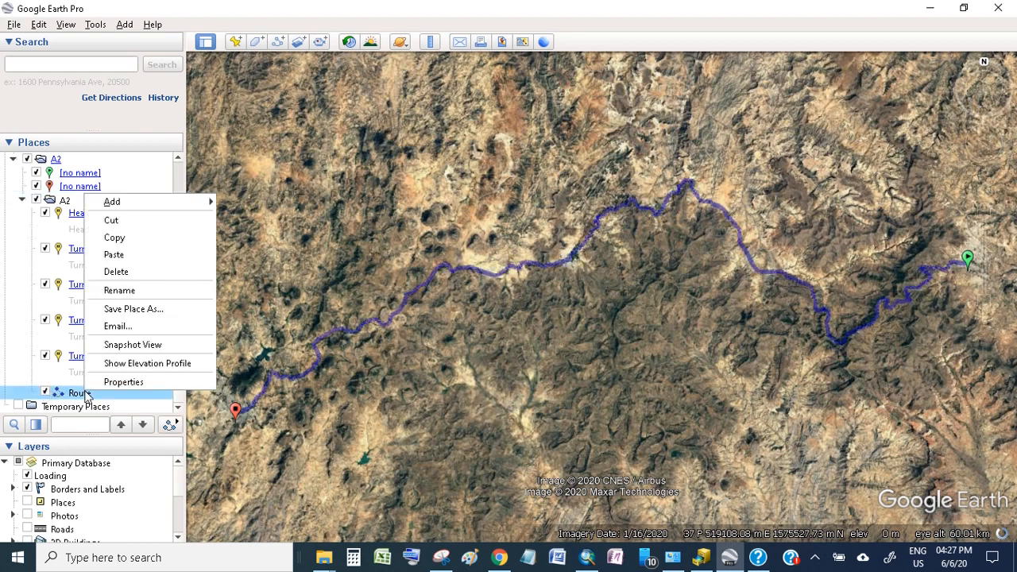
pyautogui.click(143, 310)
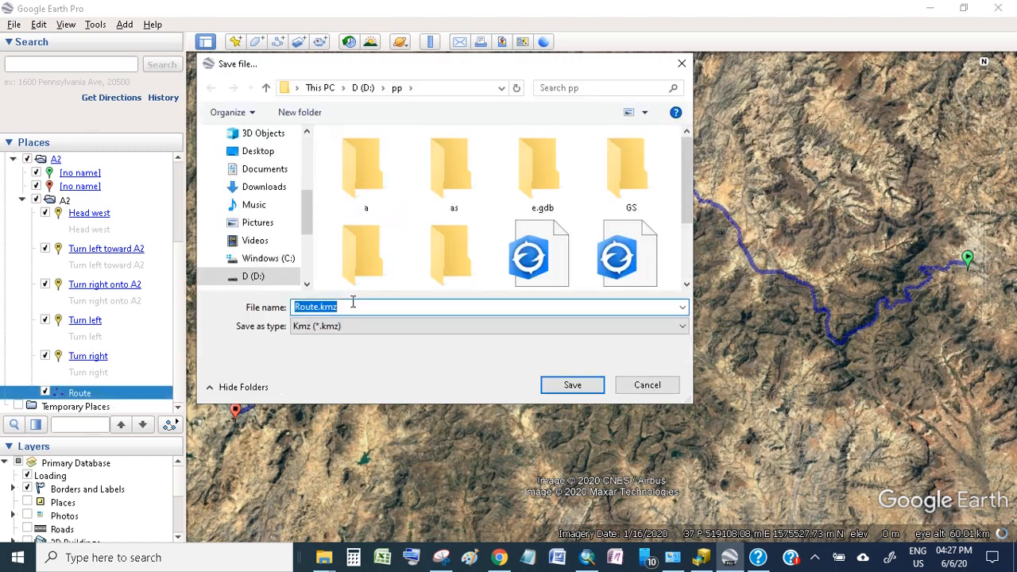
pyautogui.click(315, 308)
pyautogui.moveTo(317, 307); pyautogui.dragTo(296, 307)
pyautogui.hotkey('ctrl', 'a')
pyautogui.press('BackSpace')
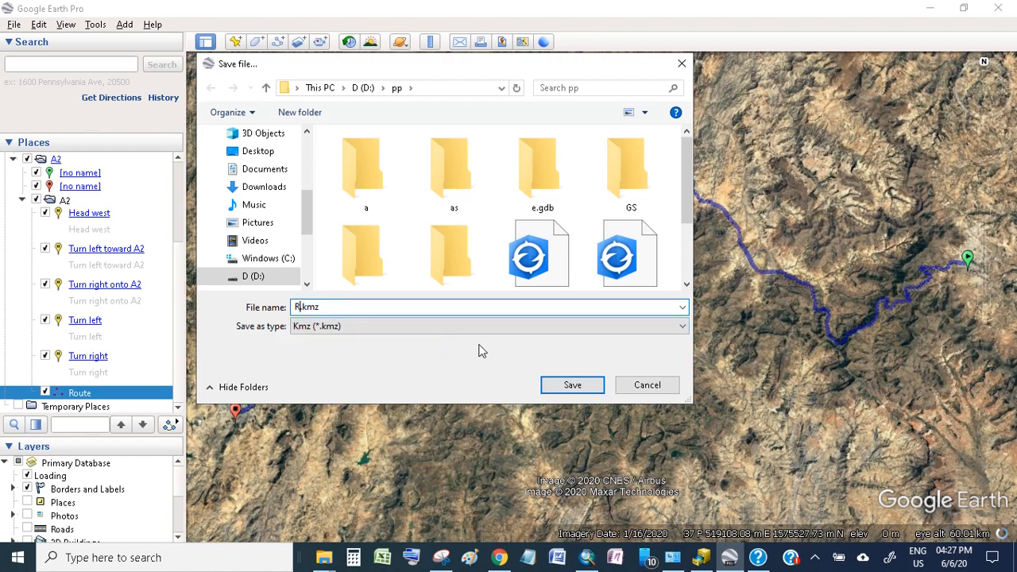
pyautogui.write('R')
pyautogui.click(569, 385)
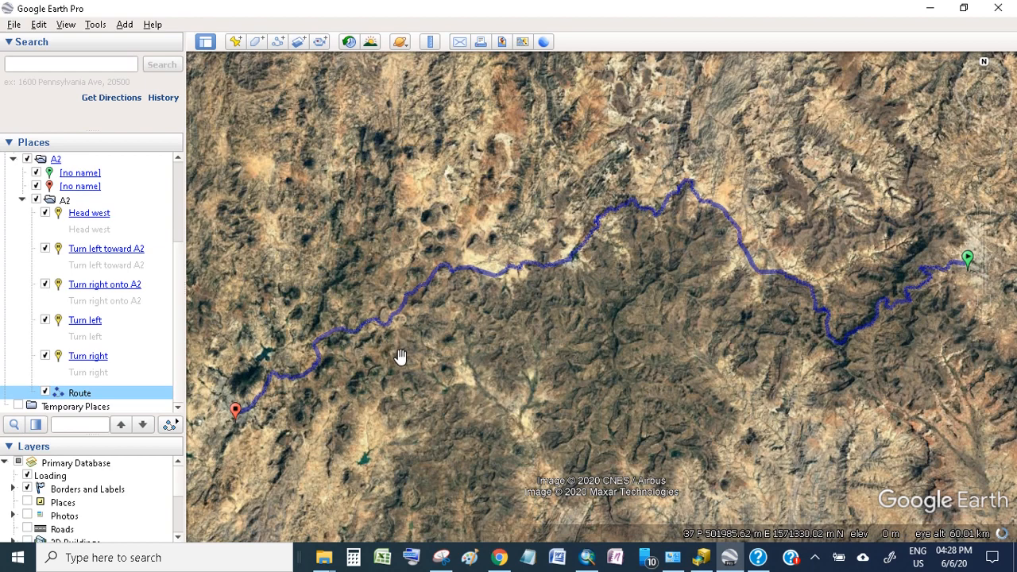
# Switch to ArcMap and convert D:\pp\R.kmz with KML To Layer, using R as the output data name
pyautogui.click(586, 557)
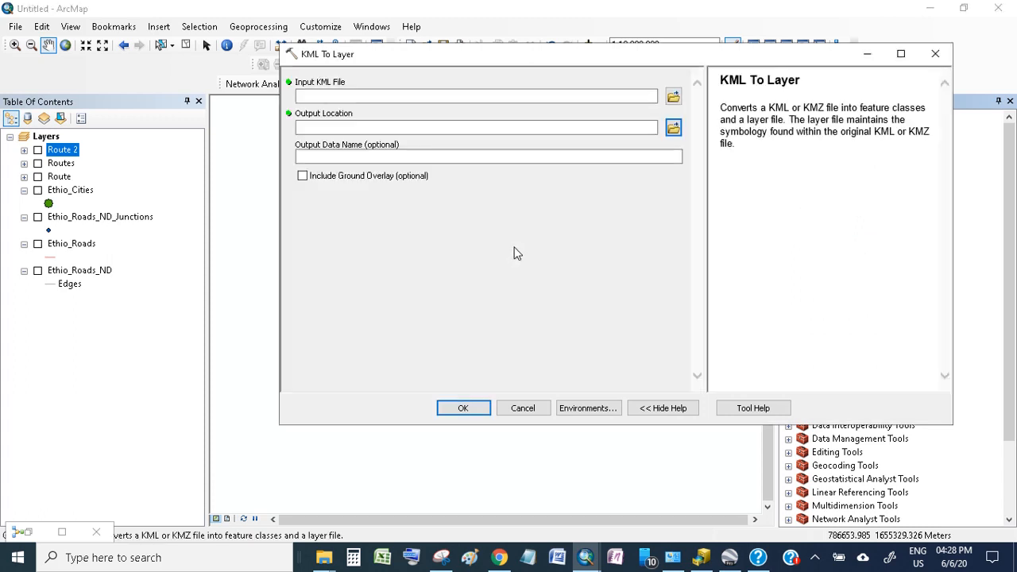
pyautogui.click(675, 99)
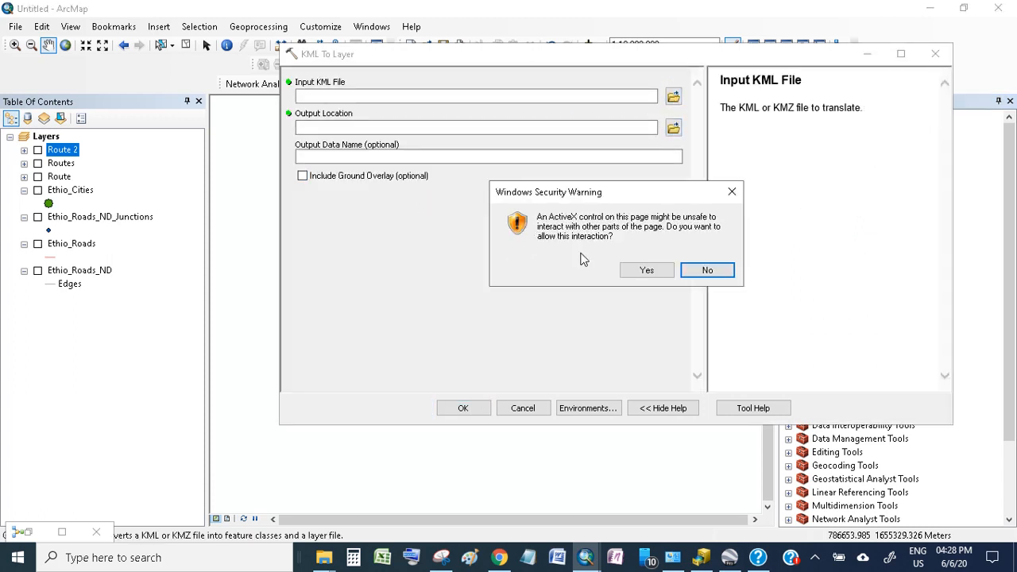
pyautogui.click(640, 272)
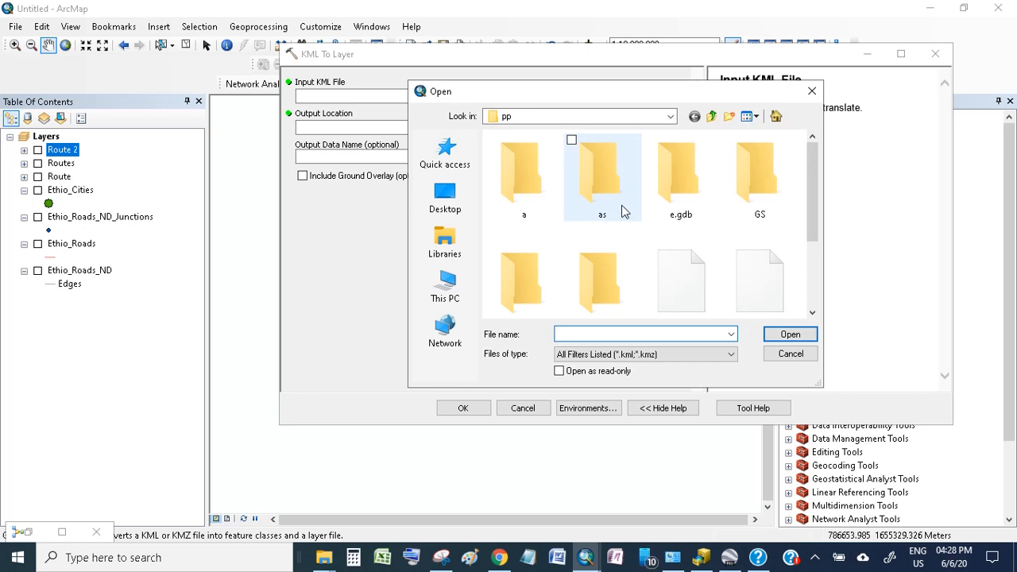
pyautogui.click(658, 288)
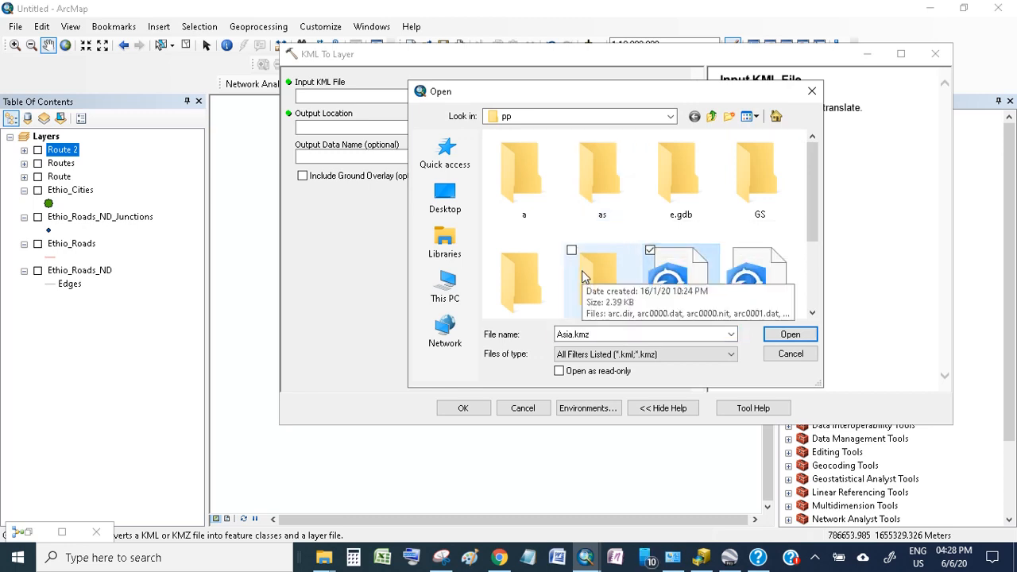
pyautogui.press('r')
pyautogui.click(791, 334)
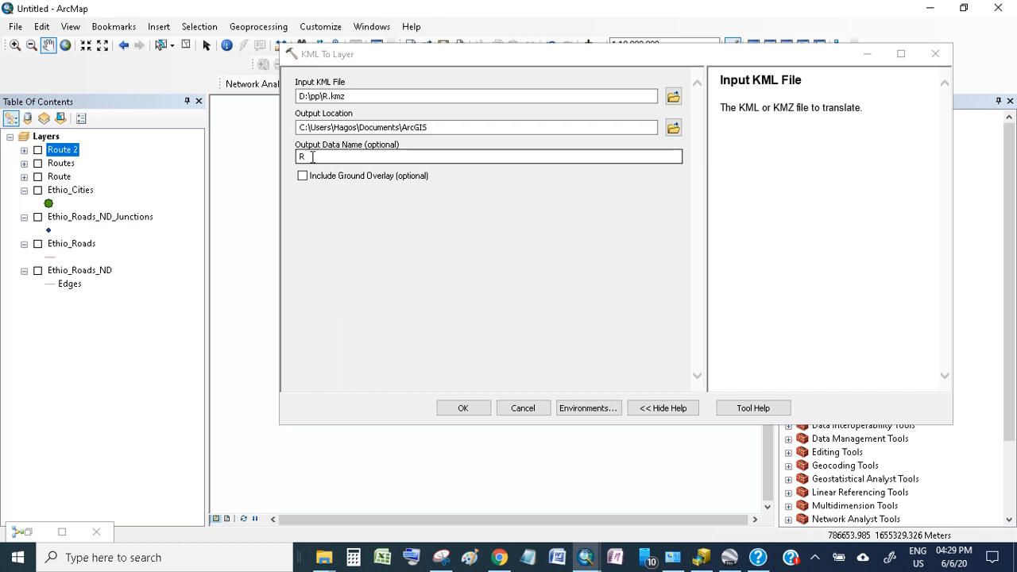
pyautogui.click(466, 407)
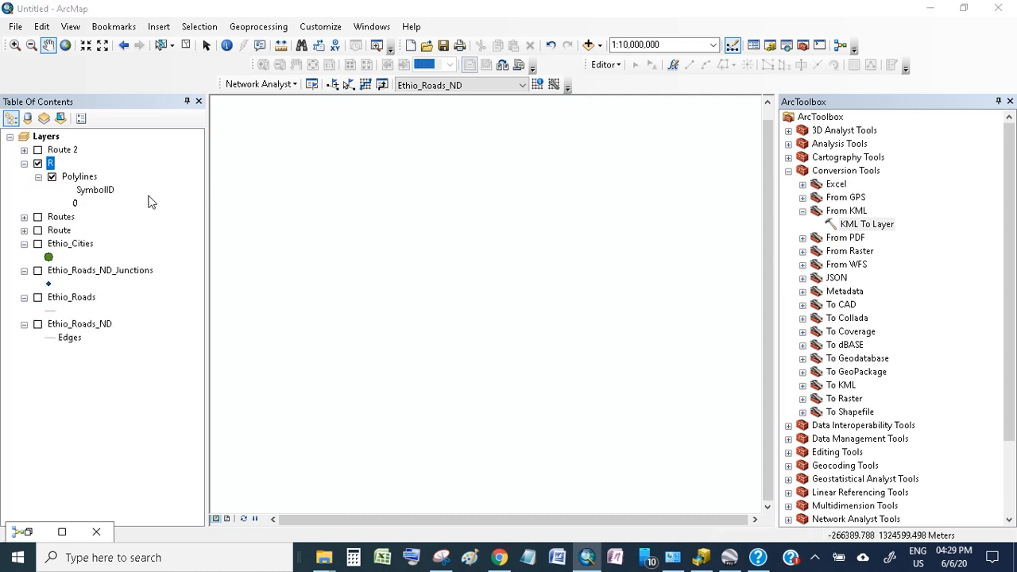
# Assign the Highway Ramp line symbol to value 0 in the R layer's Polylines symbology
pyautogui.click(68, 207)
pyautogui.click(79, 176)
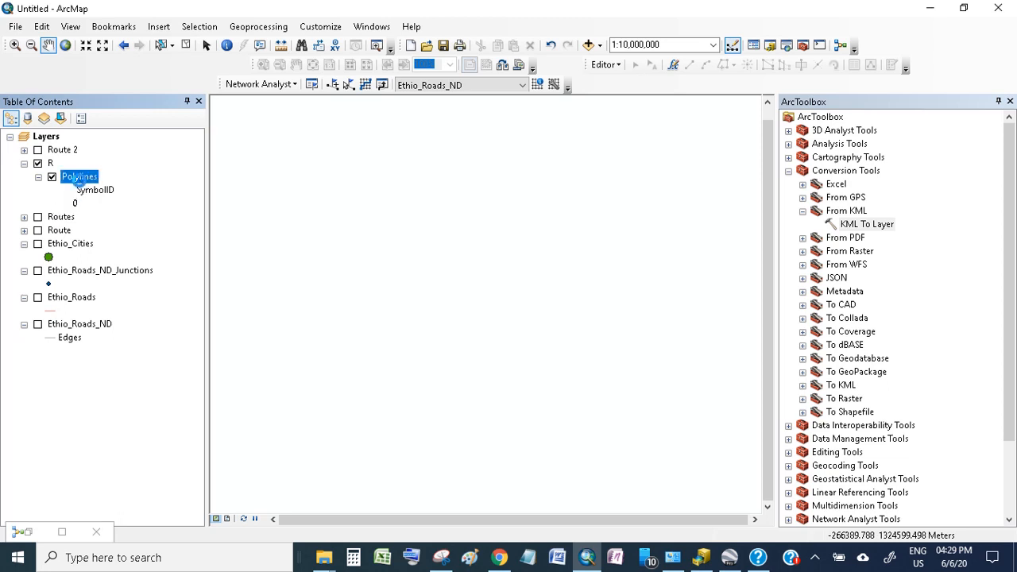
pyautogui.rightClick(80, 178)
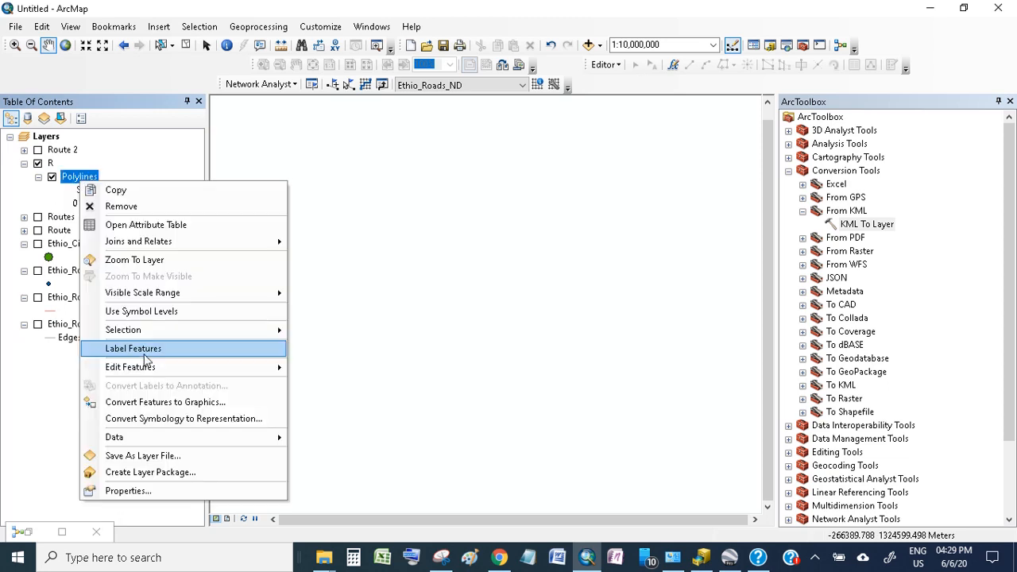
pyautogui.click(111, 490)
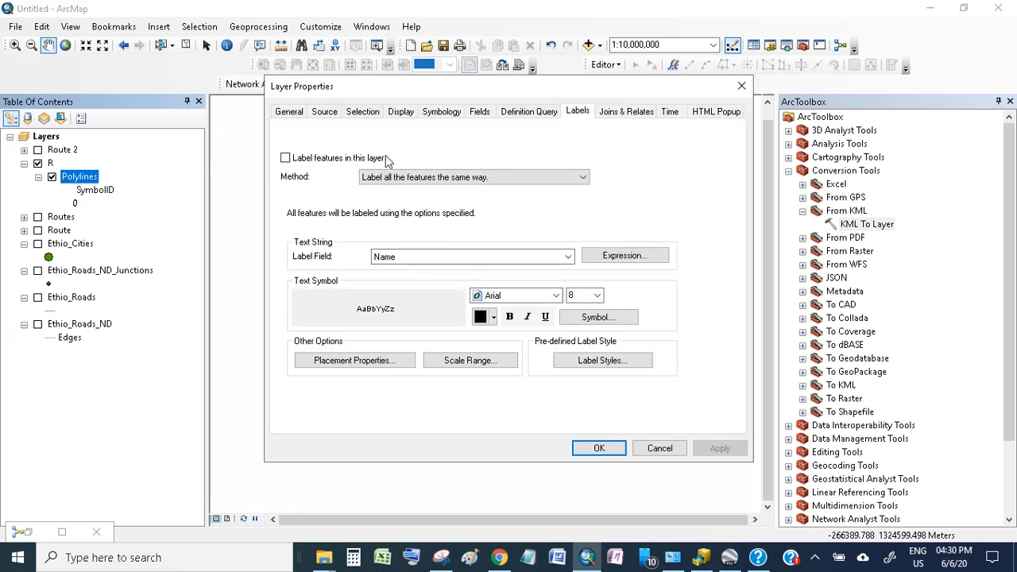
pyautogui.click(433, 115)
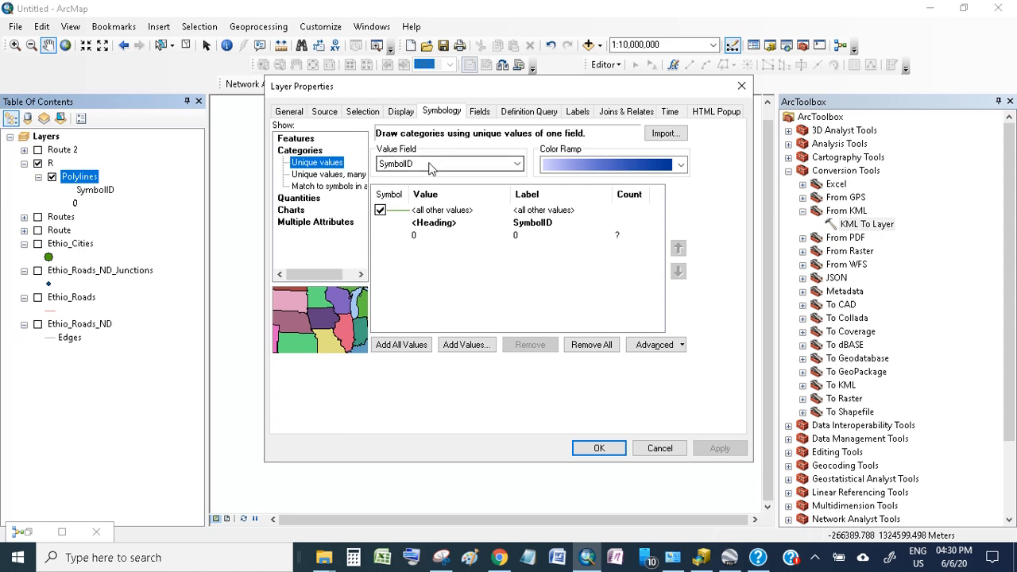
pyautogui.doubleClick(388, 235)
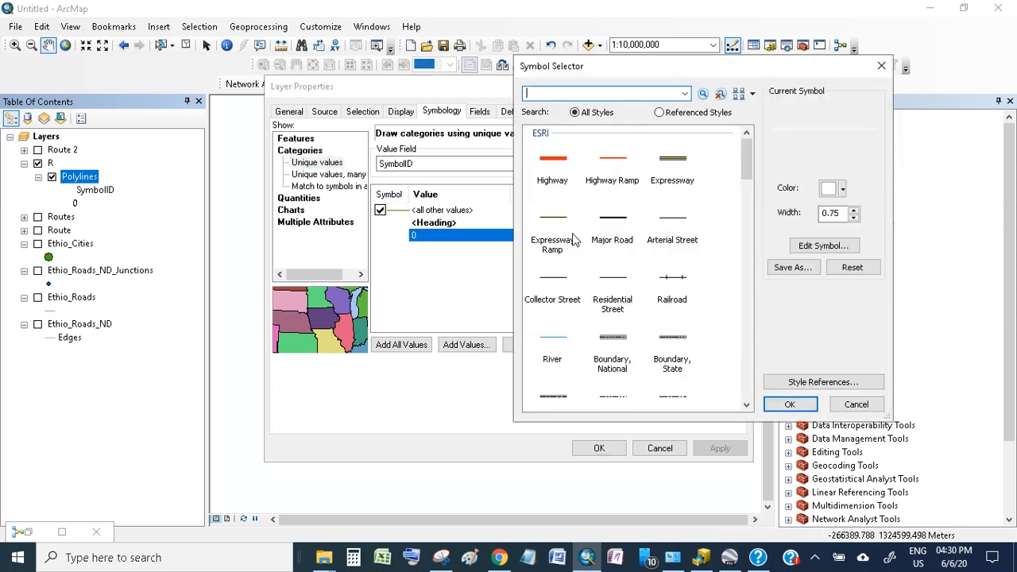
pyautogui.click(625, 164)
pyautogui.click(785, 404)
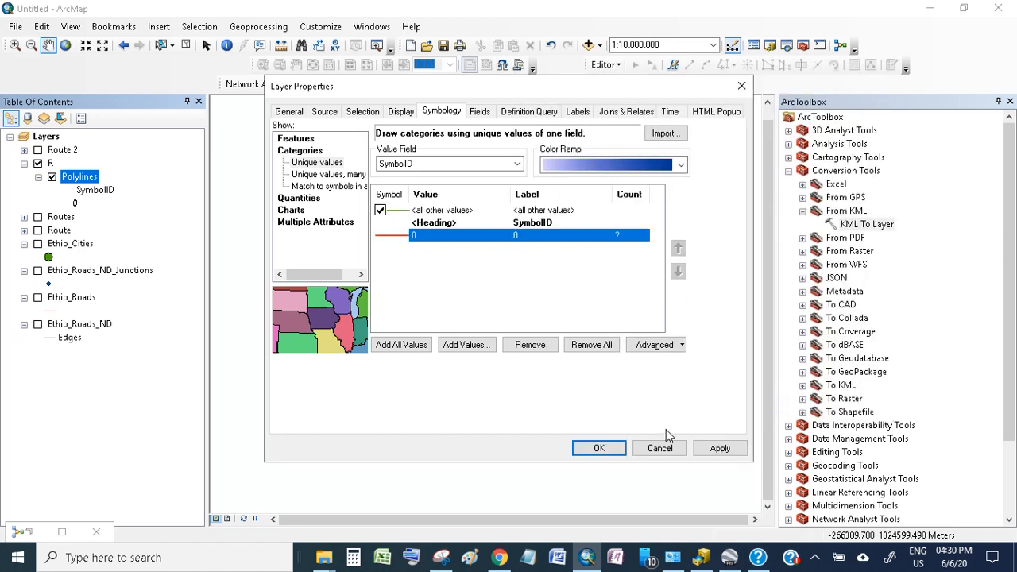
pyautogui.click(718, 448)
pyautogui.click(602, 448)
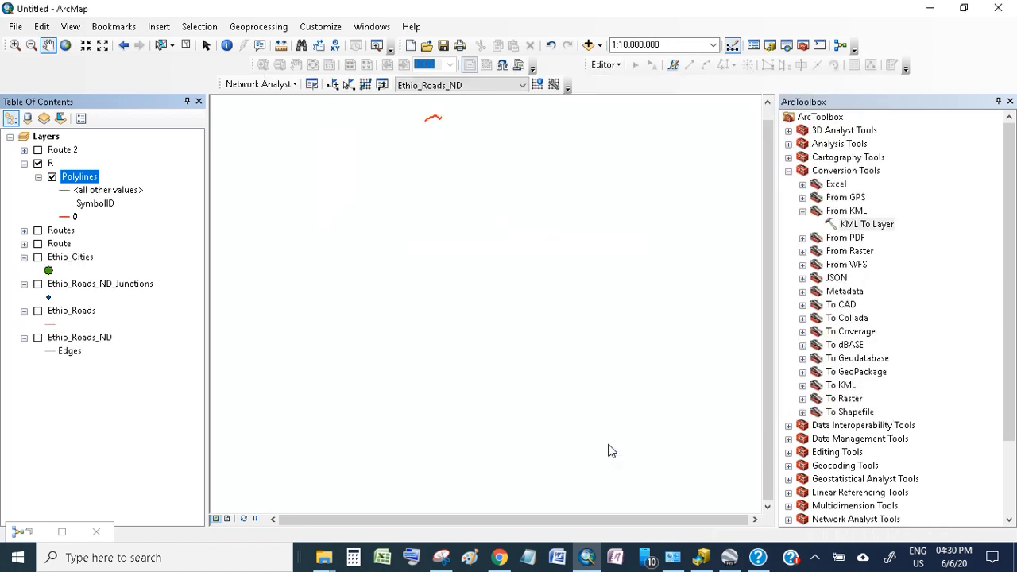
# Turn on the Ethio_Roads layer to compare it with the imported route, and collapse the Polylines legend
pyautogui.moveTo(479, 136); pyautogui.dragTo(508, 243)
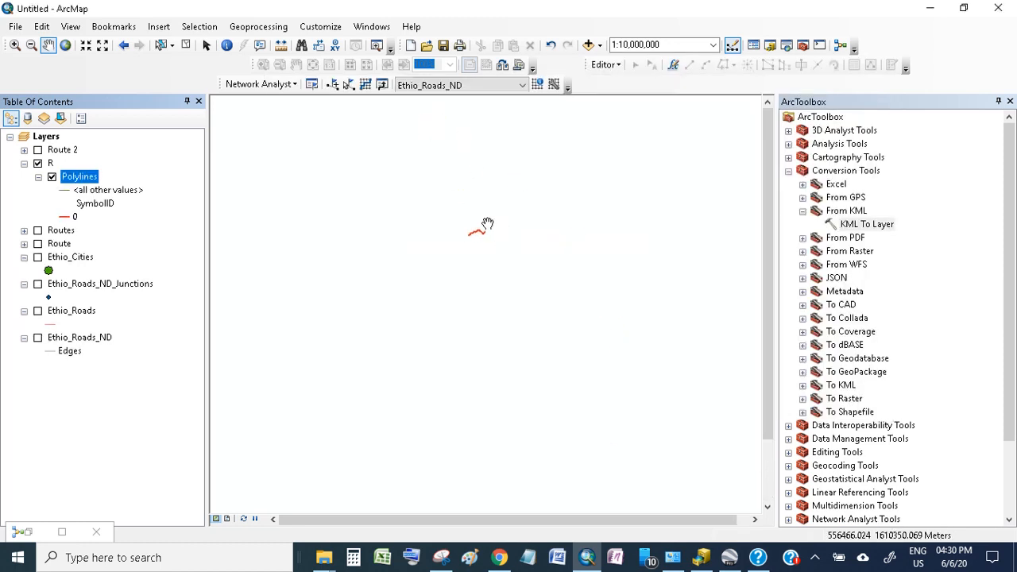
pyautogui.scroll(3, 483, 225)
pyautogui.scroll(2, 483, 224)
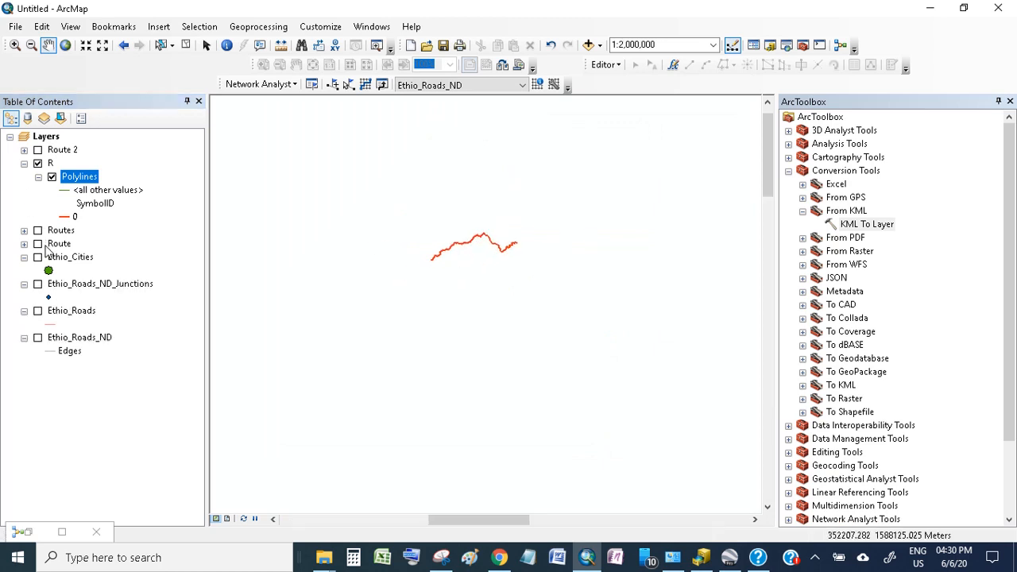
pyautogui.click(38, 310)
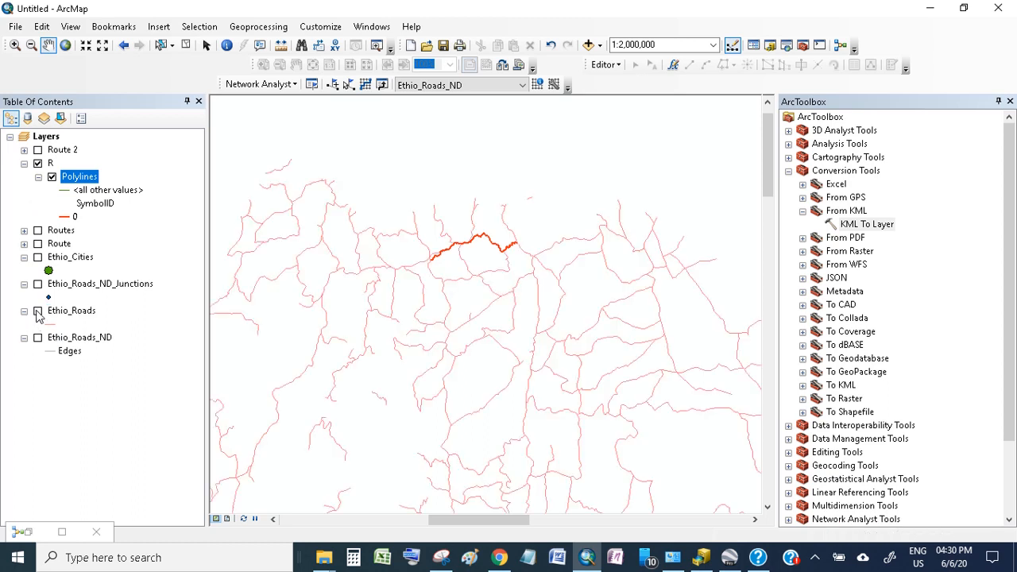
pyautogui.click(37, 311)
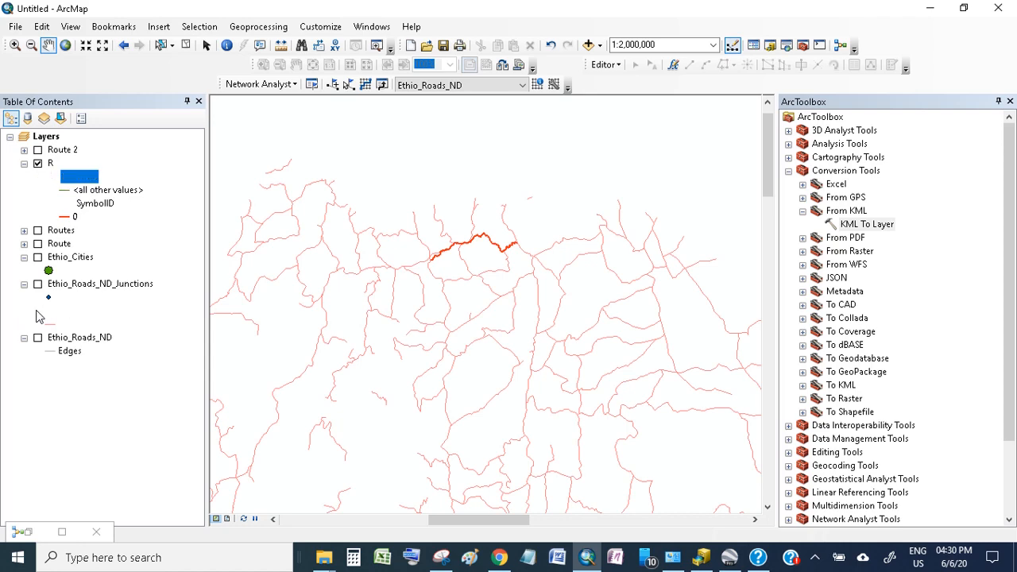
pyautogui.click(37, 310)
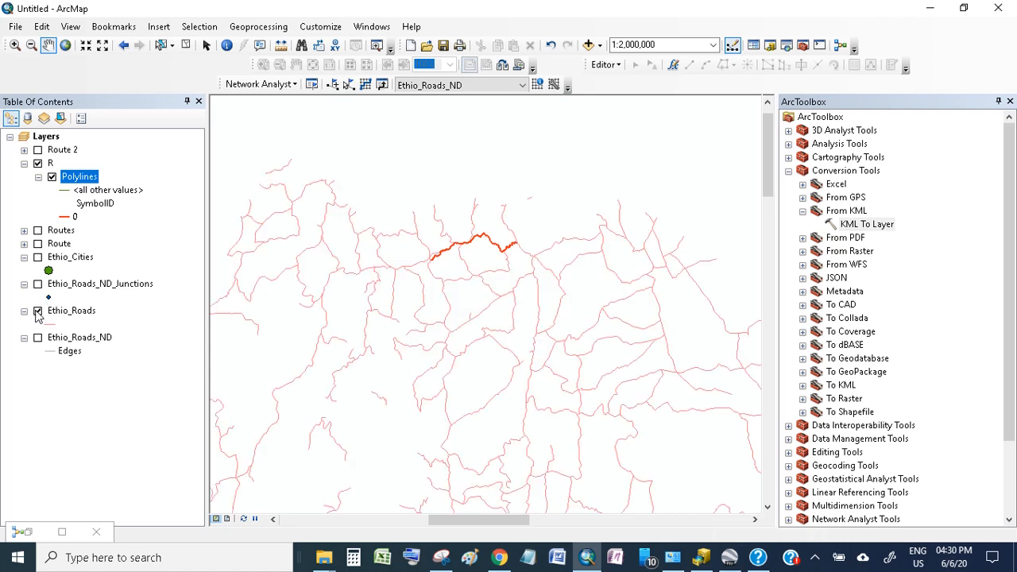
pyautogui.moveTo(541, 253); pyautogui.dragTo(629, 263)
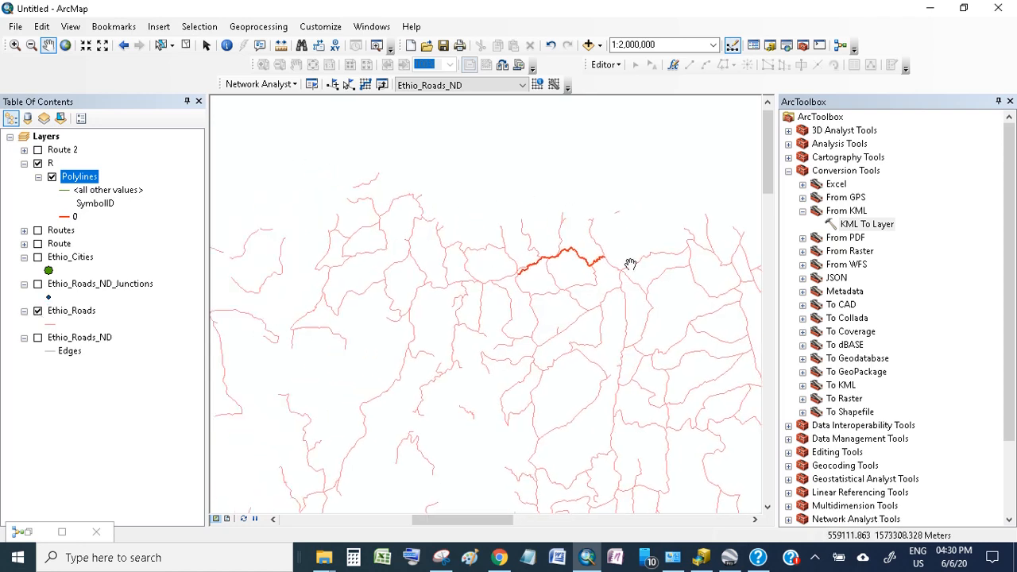
pyautogui.moveTo(568, 269); pyautogui.dragTo(533, 256)
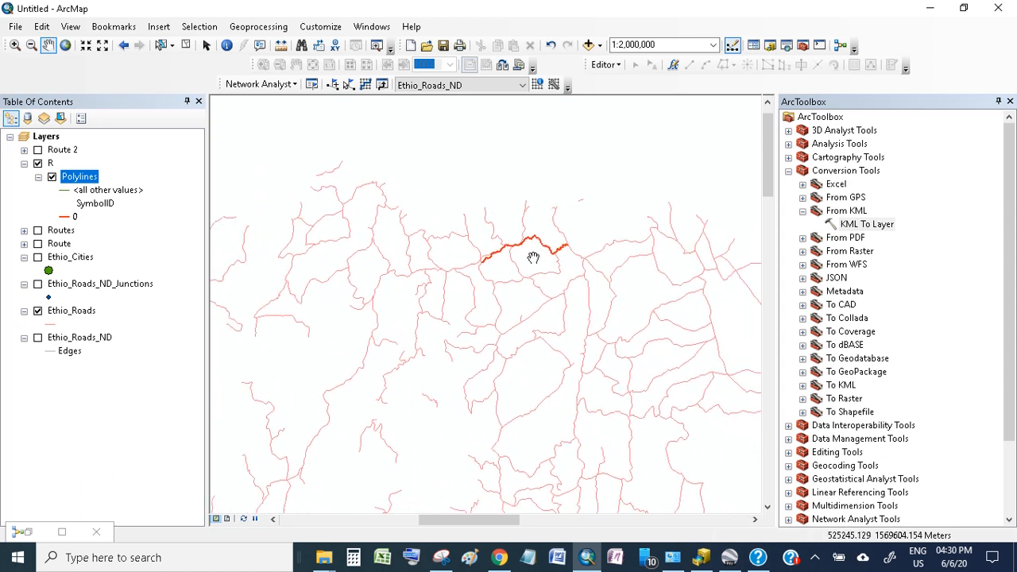
pyautogui.click(38, 176)
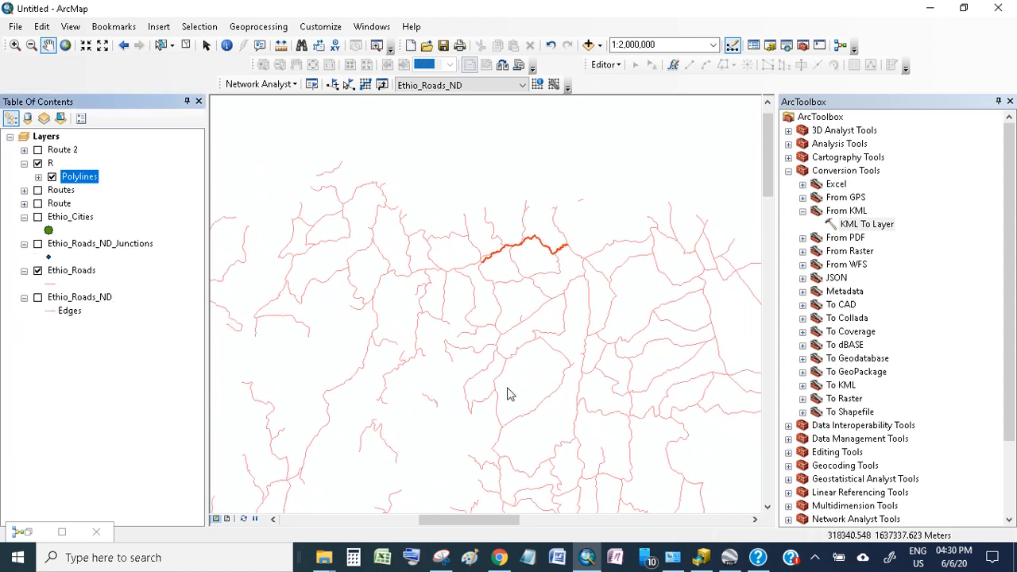
# Switch to Google Earth Pro and play a tour of the nested A2 folder in My Places
pyautogui.click(930, 8)
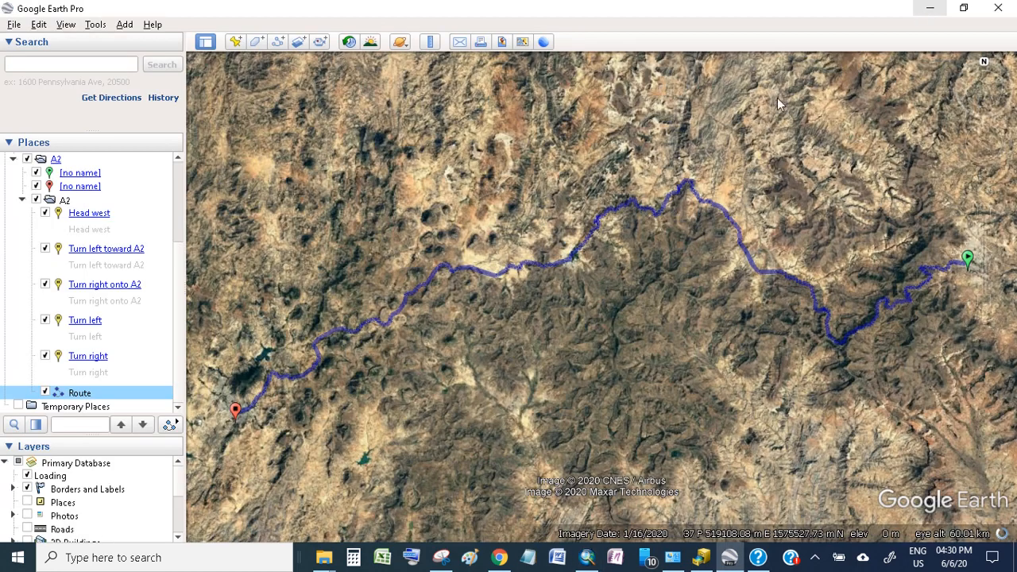
pyautogui.scroll(3, 113, 295)
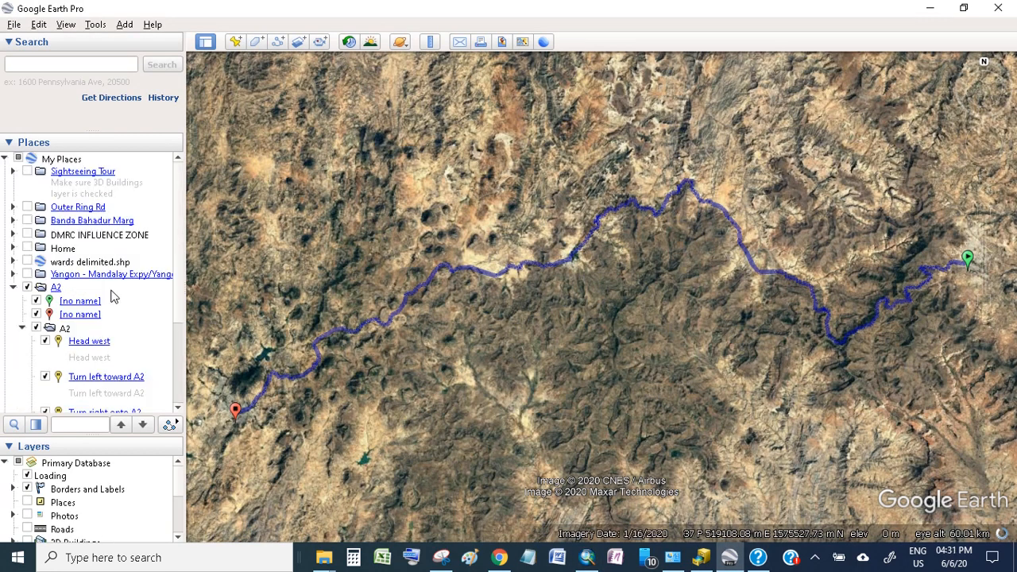
pyautogui.click(45, 291)
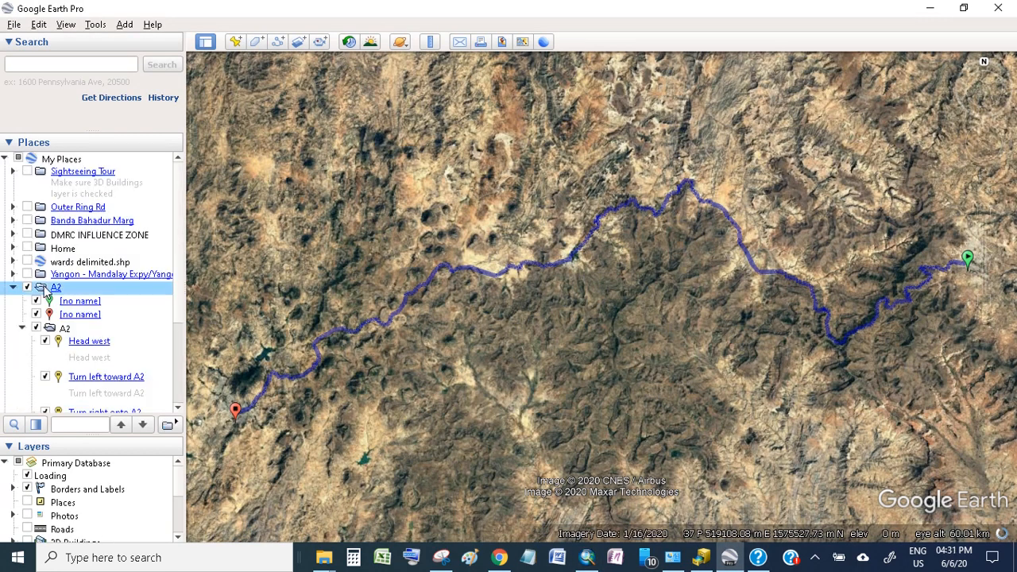
pyautogui.doubleClick(45, 291)
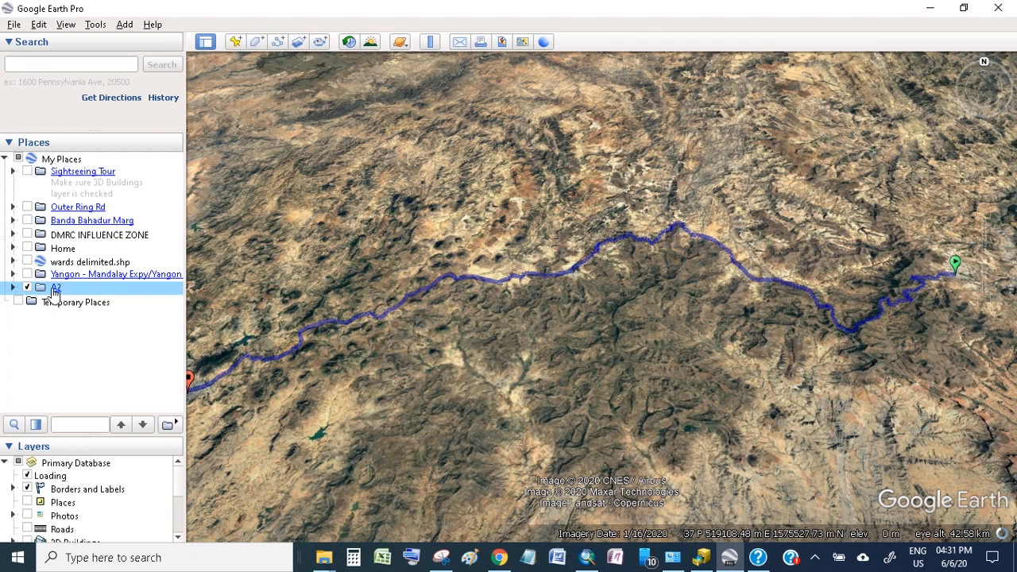
pyautogui.click(54, 290)
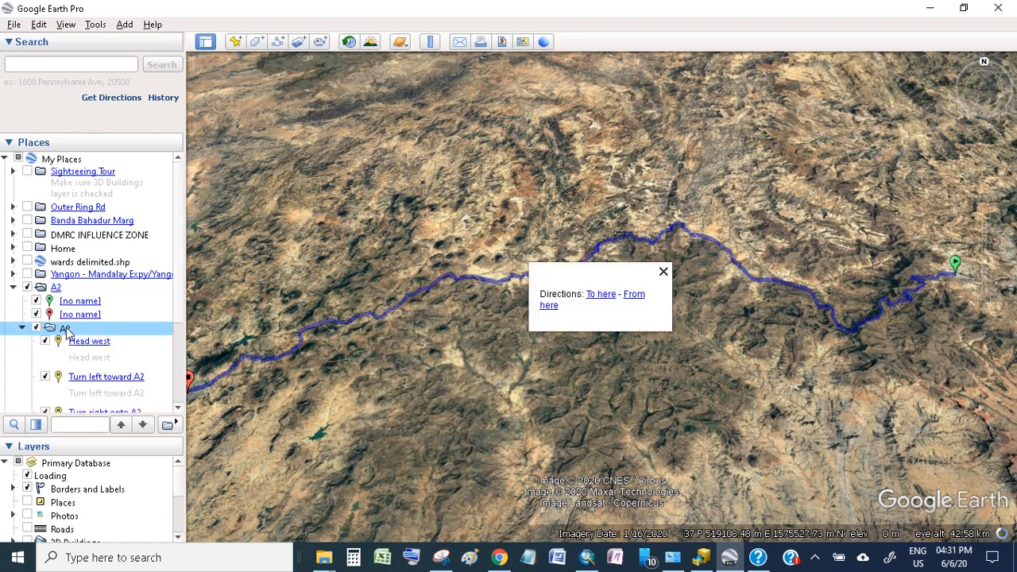
pyautogui.click(170, 427)
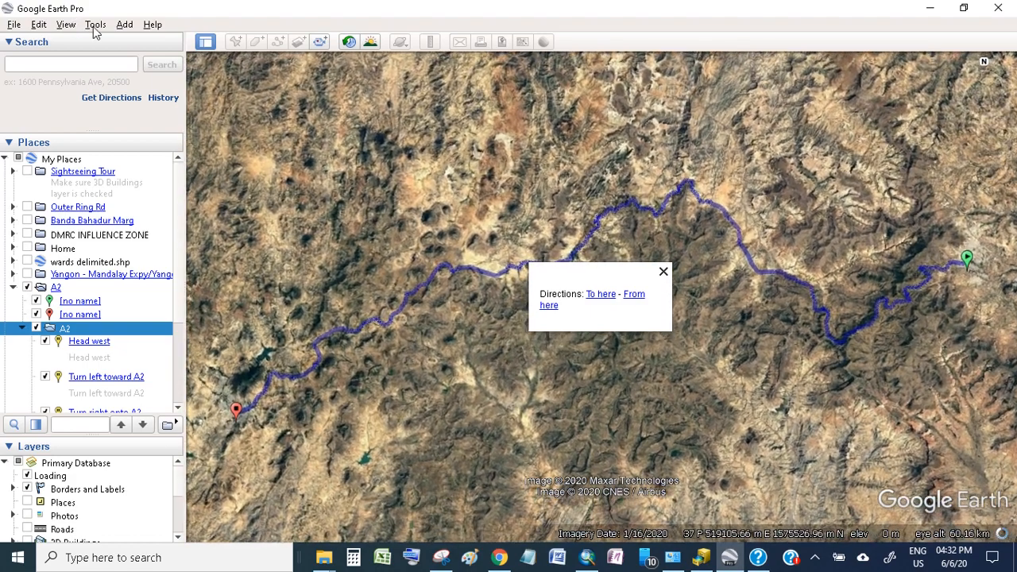
pyautogui.click(95, 26)
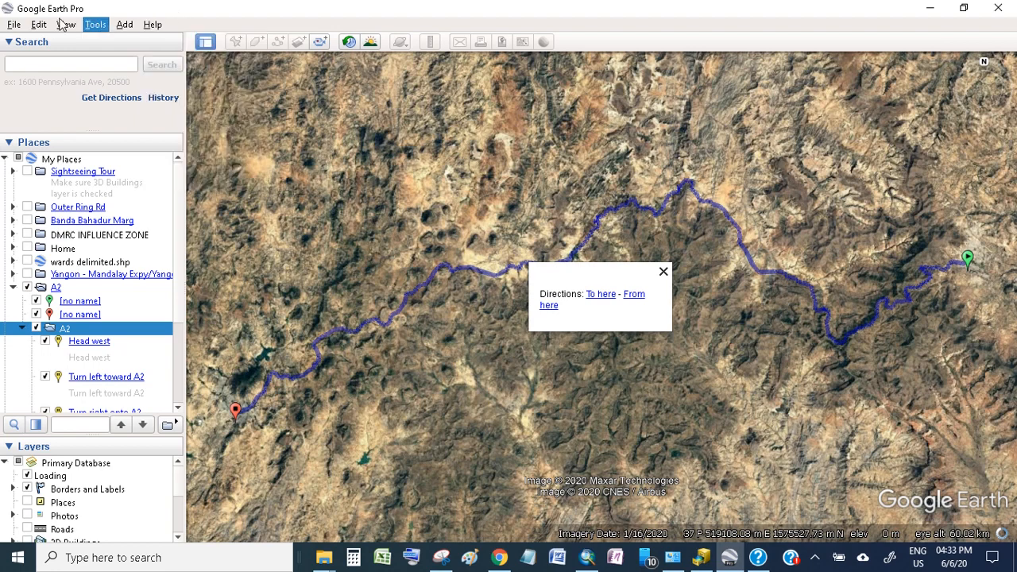
pyautogui.moveTo(65, 23)
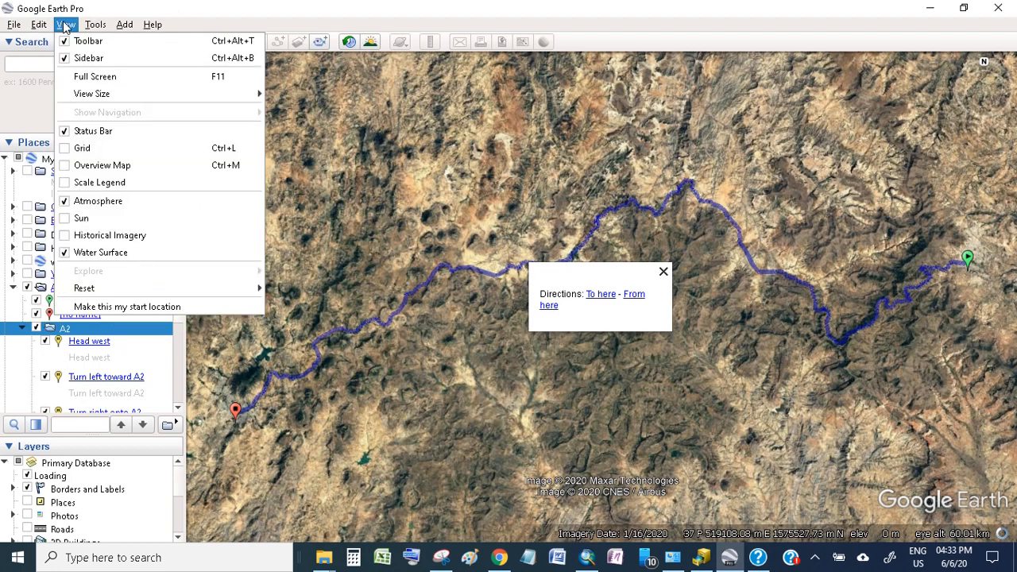
# Apply the touring options for creating a tour from a folder, and replay the tour of the nested A2 folder
pyautogui.click(381, 26)
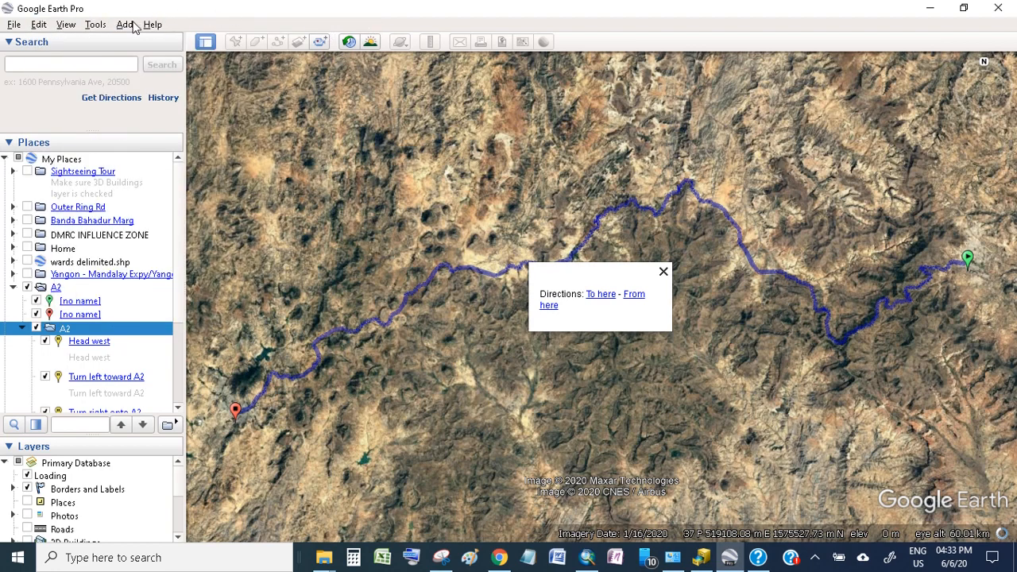
pyautogui.click(107, 26)
pyautogui.click(130, 150)
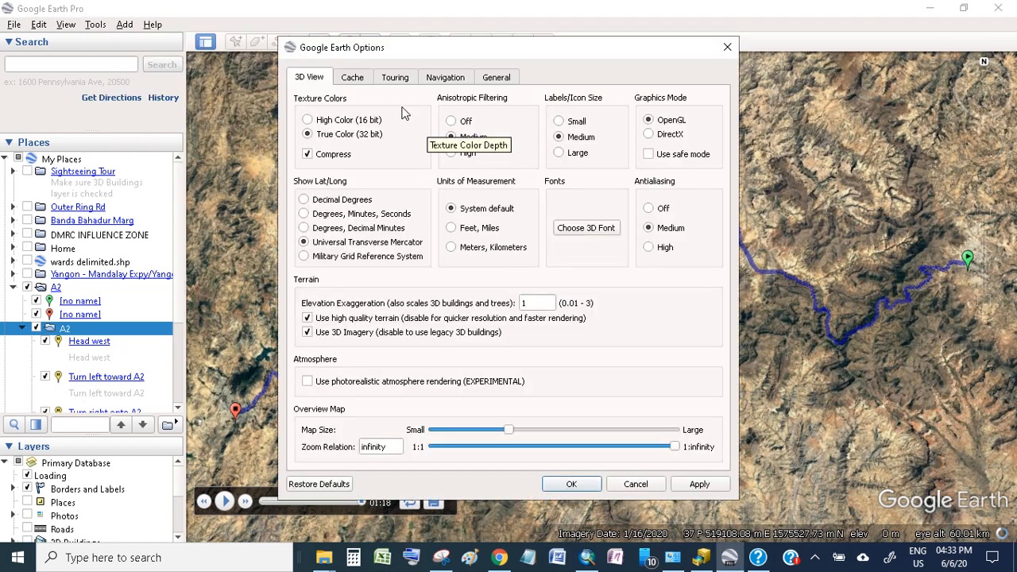
pyautogui.click(392, 78)
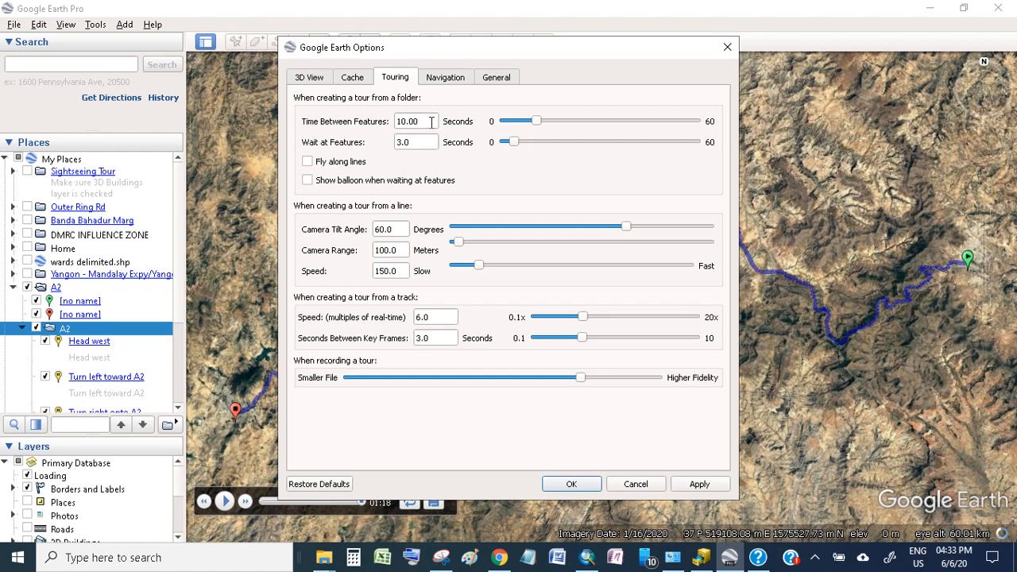
pyautogui.moveTo(432, 122); pyautogui.dragTo(392, 142)
pyautogui.click(704, 484)
pyautogui.click(597, 484)
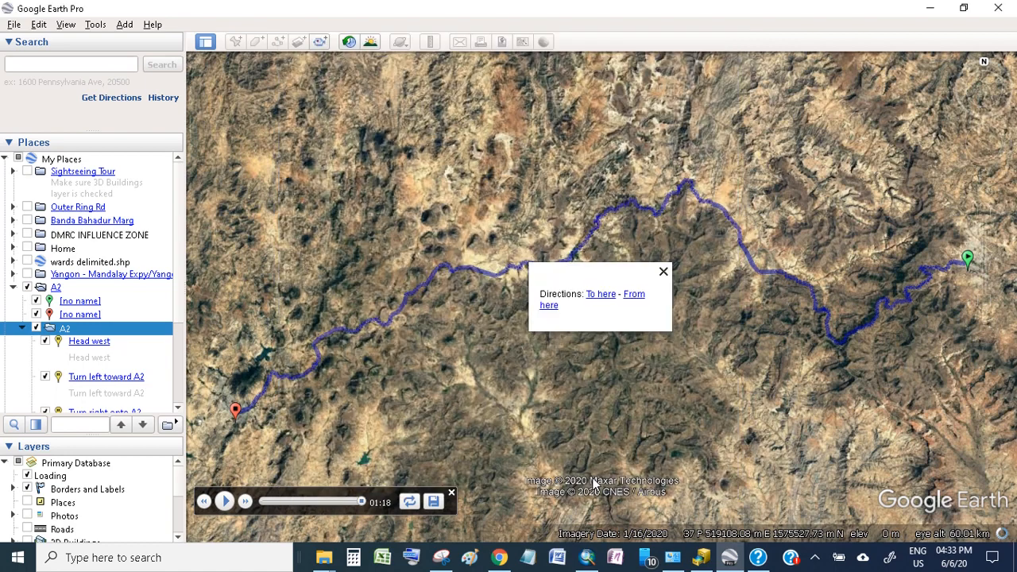
pyautogui.click(229, 500)
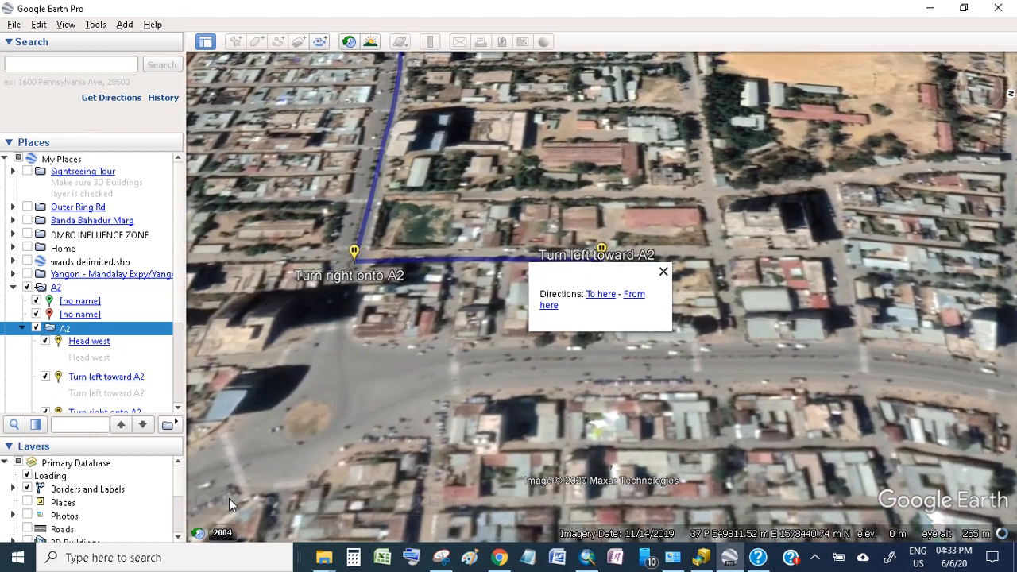
pyautogui.moveTo(229, 498)
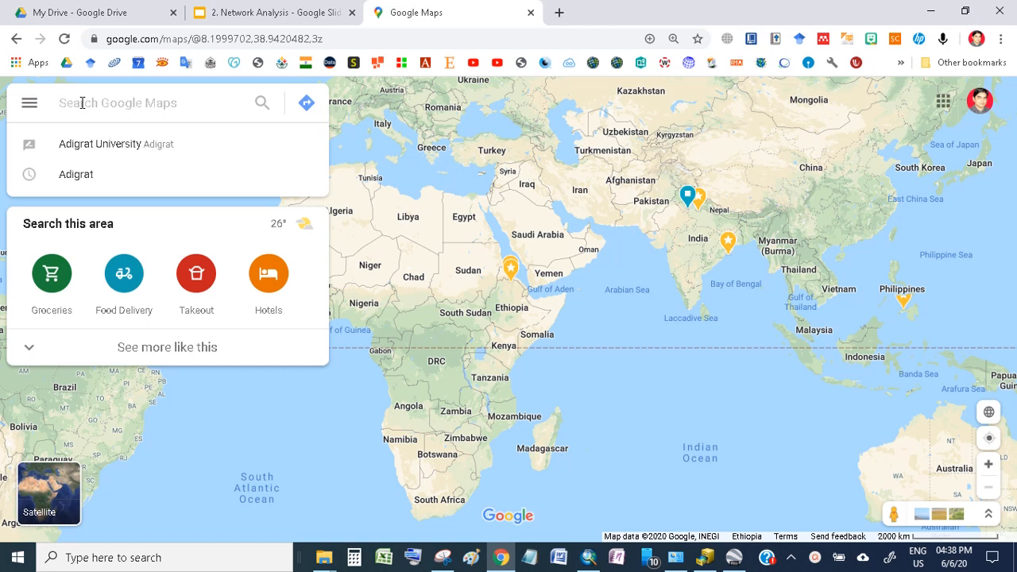
# Switch to Google Maps in Chrome, look up Adigrat, examine the roads around the town, and clear the search
pyautogui.click(75, 173)
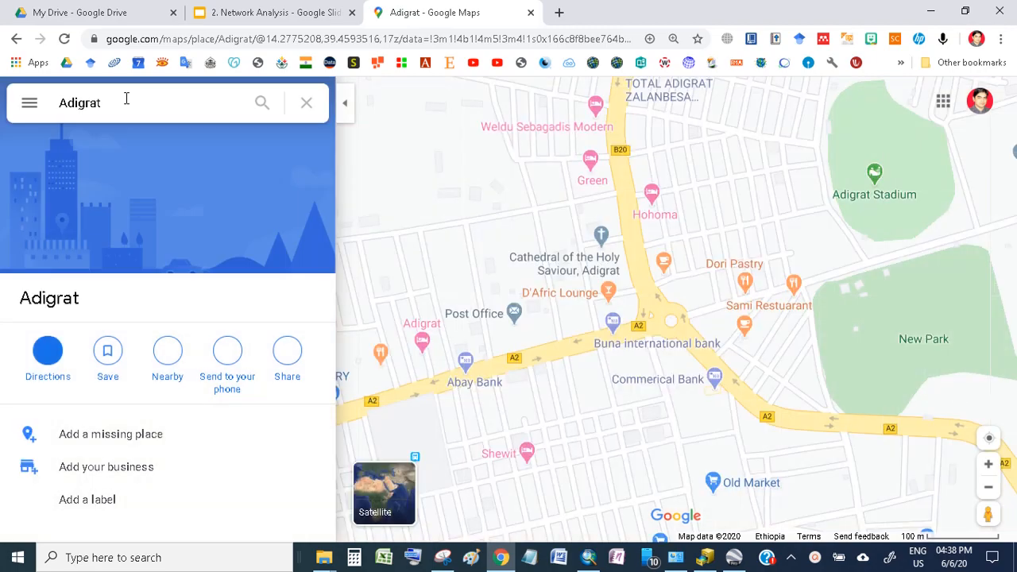
pyautogui.scroll(-2, 649, 273)
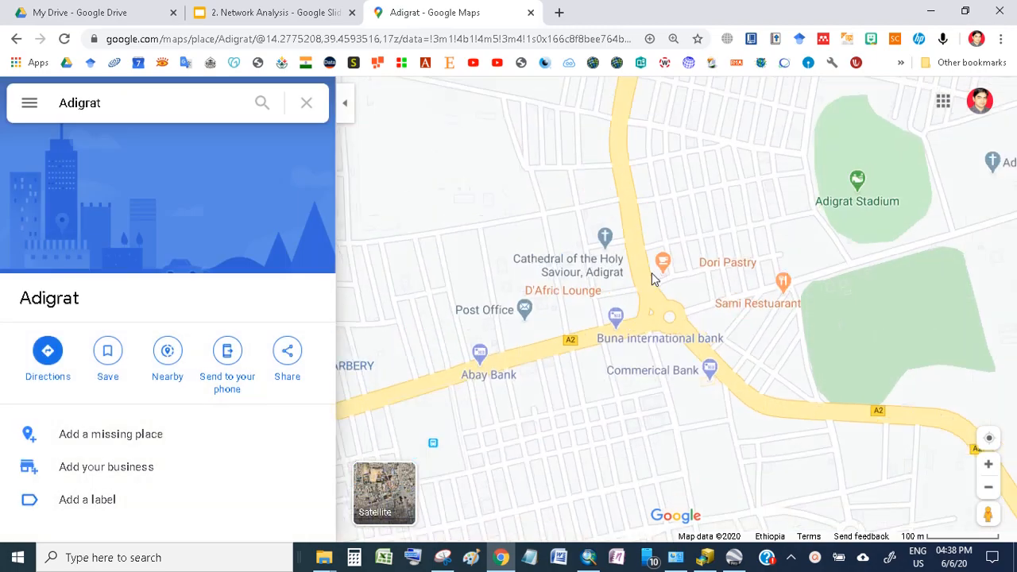
pyautogui.scroll(-5, 649, 273)
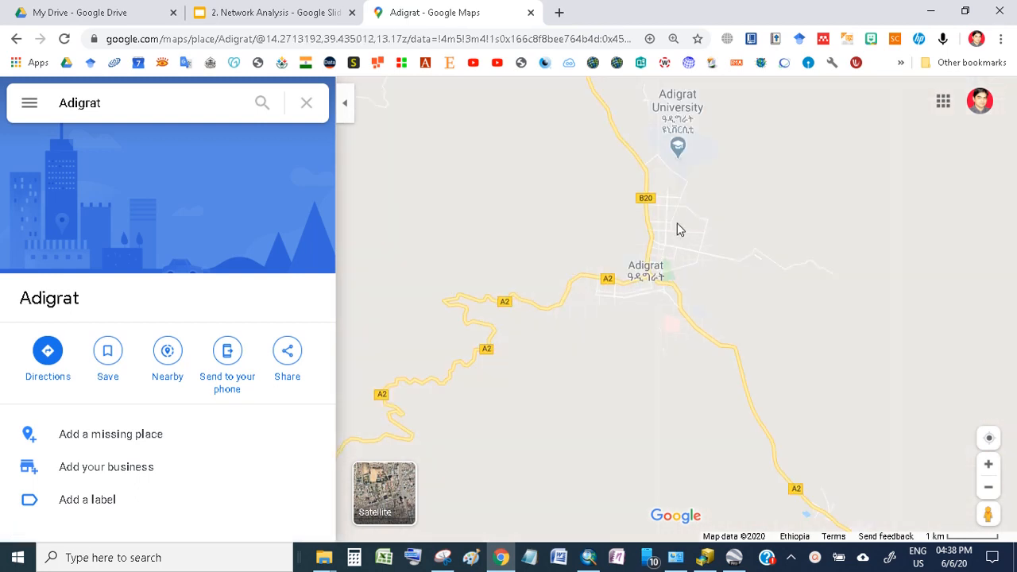
pyautogui.scroll(-1, 676, 225)
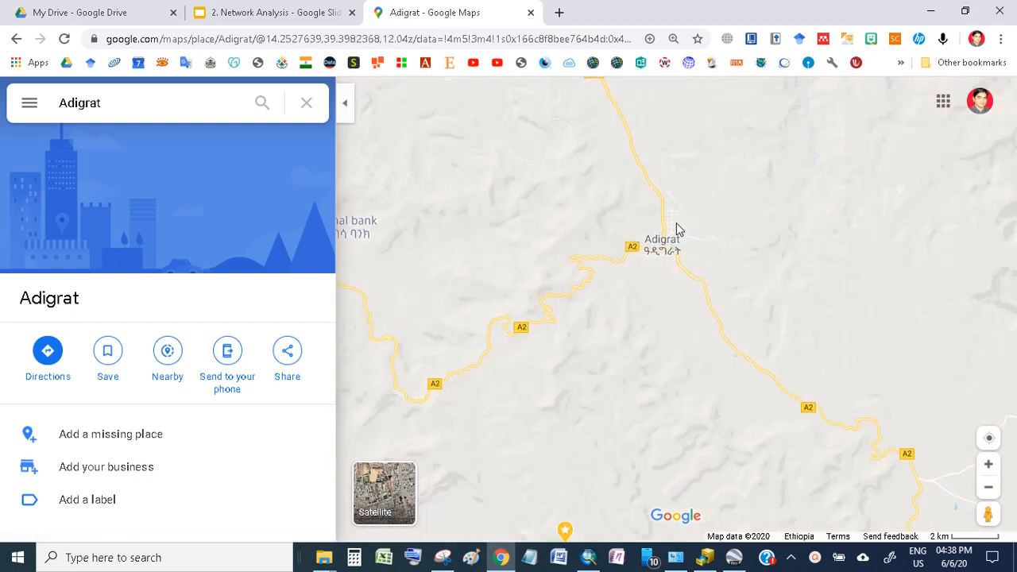
pyautogui.moveTo(596, 176); pyautogui.dragTo(561, 190)
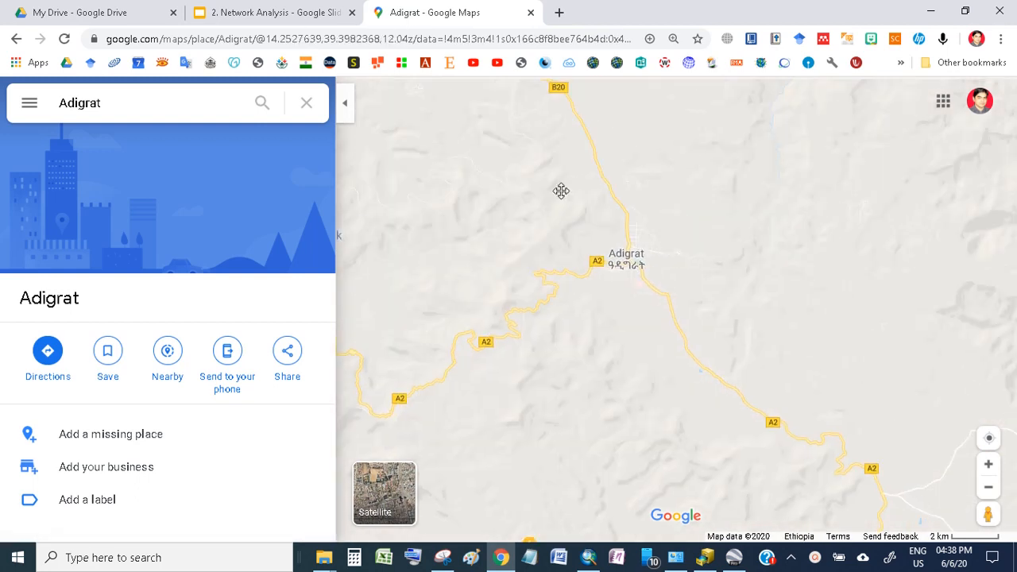
pyautogui.click(306, 103)
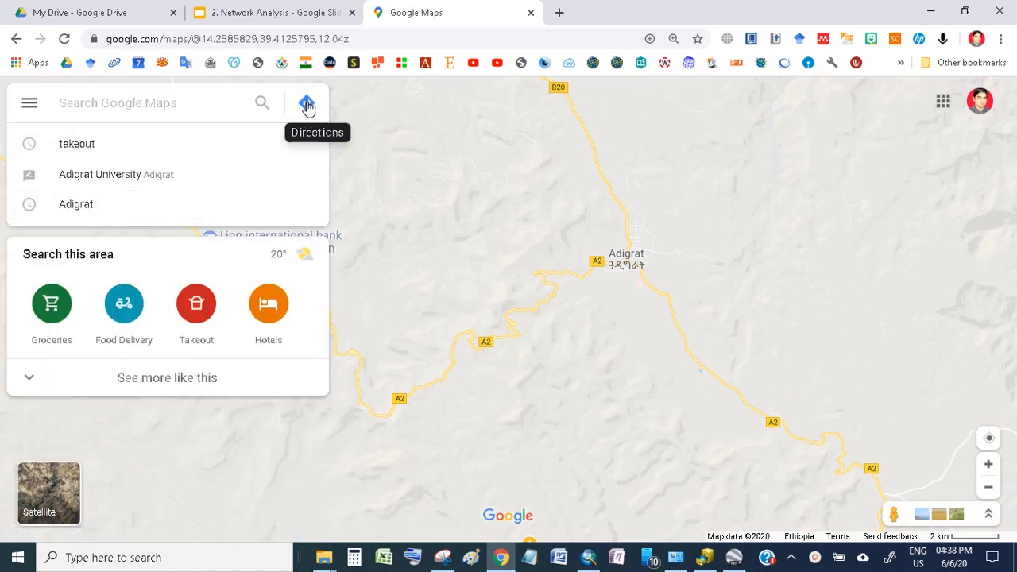
# Get driving directions with Adigrat as the starting point and Adwa as the destination
pyautogui.click(307, 105)
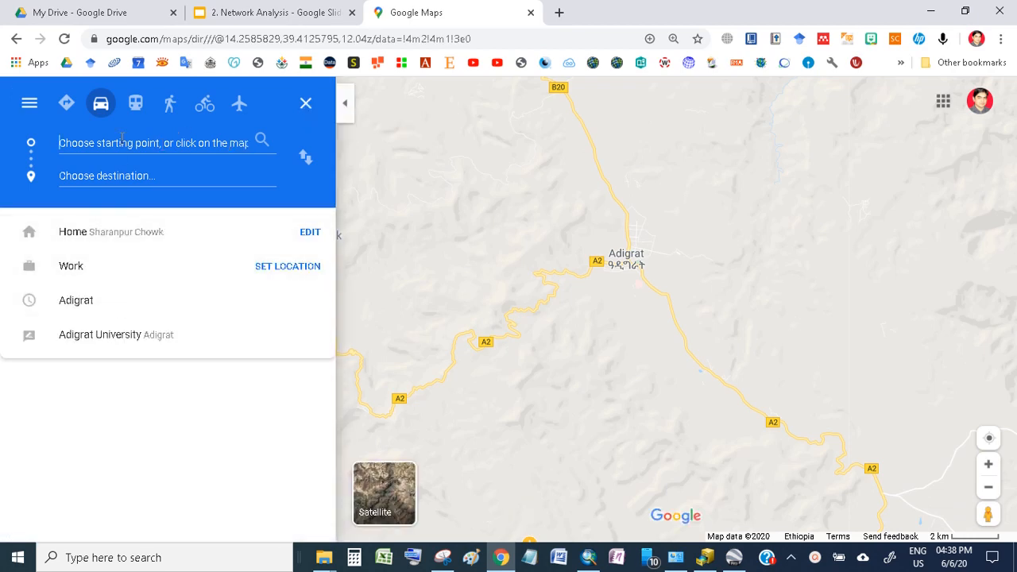
pyautogui.write('Adi')
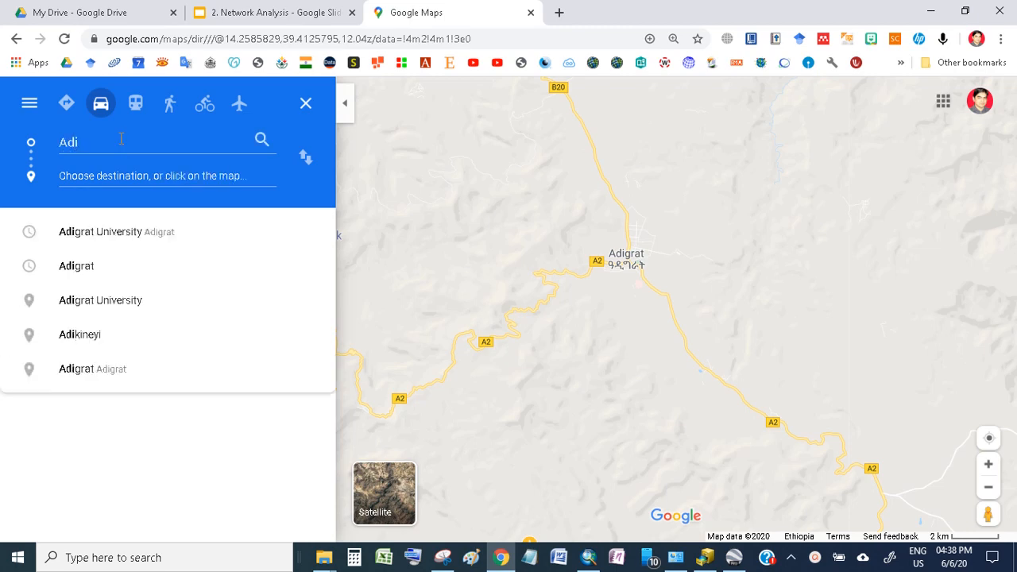
pyautogui.click(73, 267)
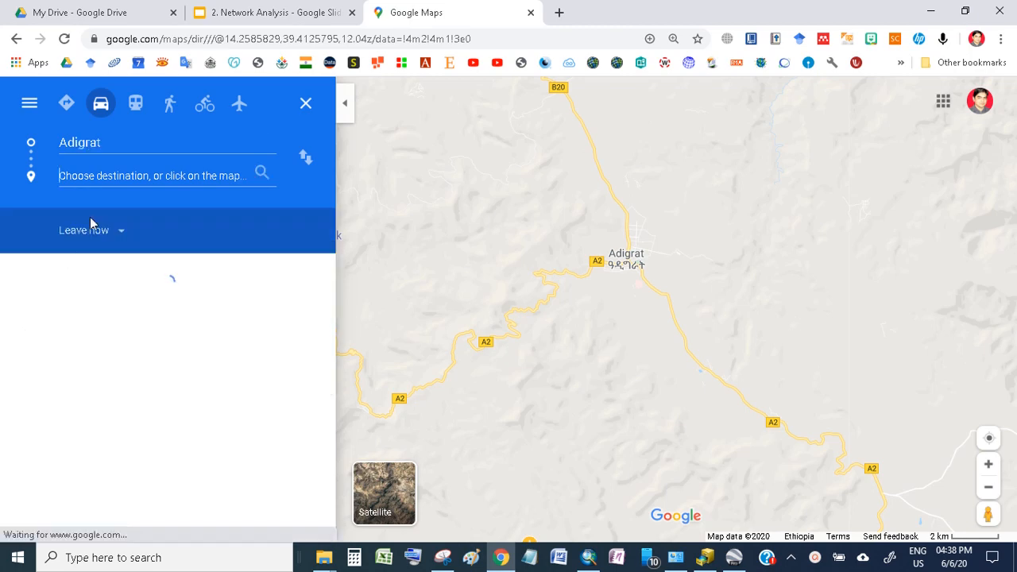
pyautogui.click(98, 176)
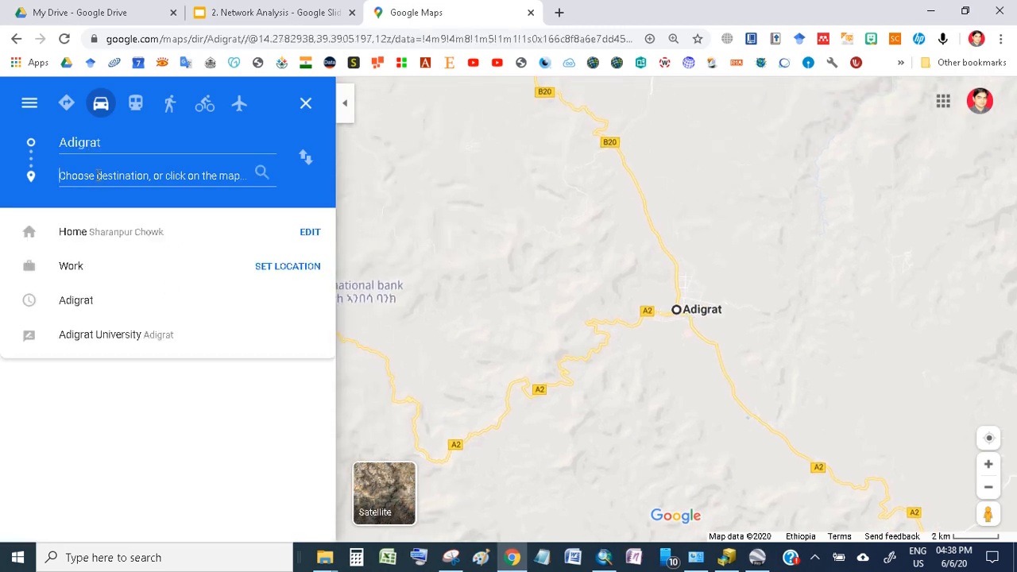
pyautogui.write('Ad')
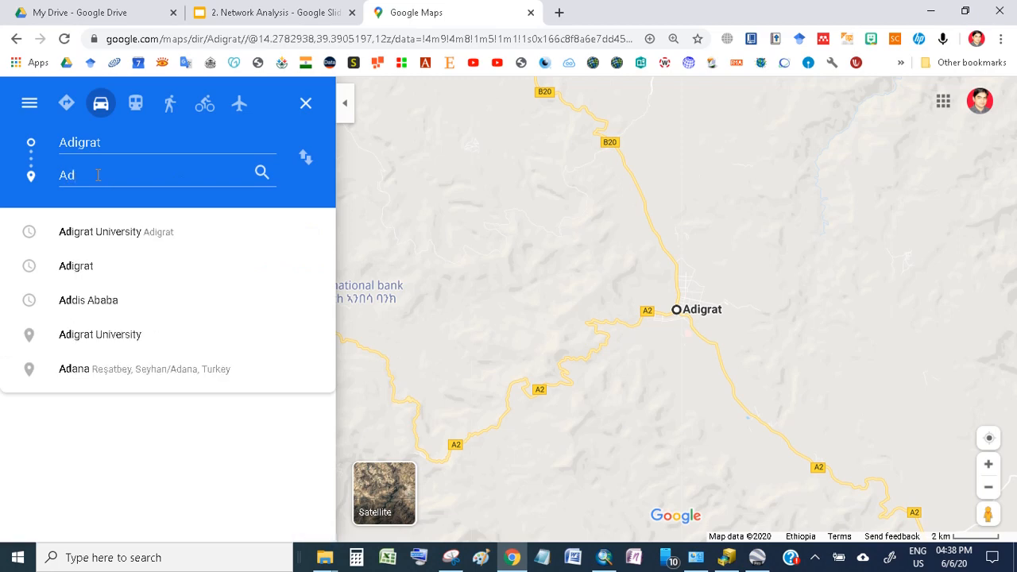
pyautogui.write('wa')
pyautogui.click(77, 231)
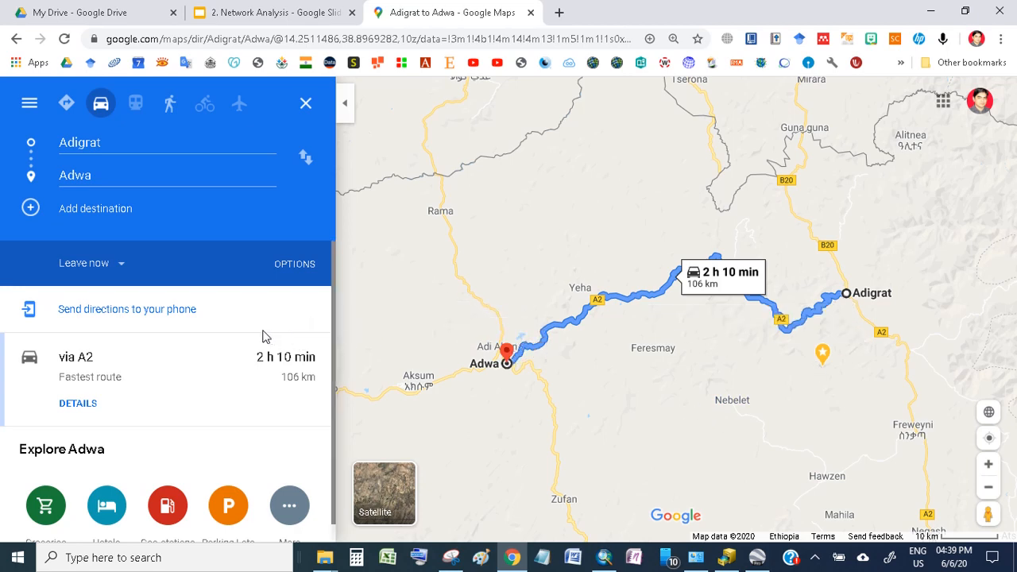
# Look up gas stations for the Adigrat to Adwa route, and return to the directions
pyautogui.scroll(-1, 265, 337)
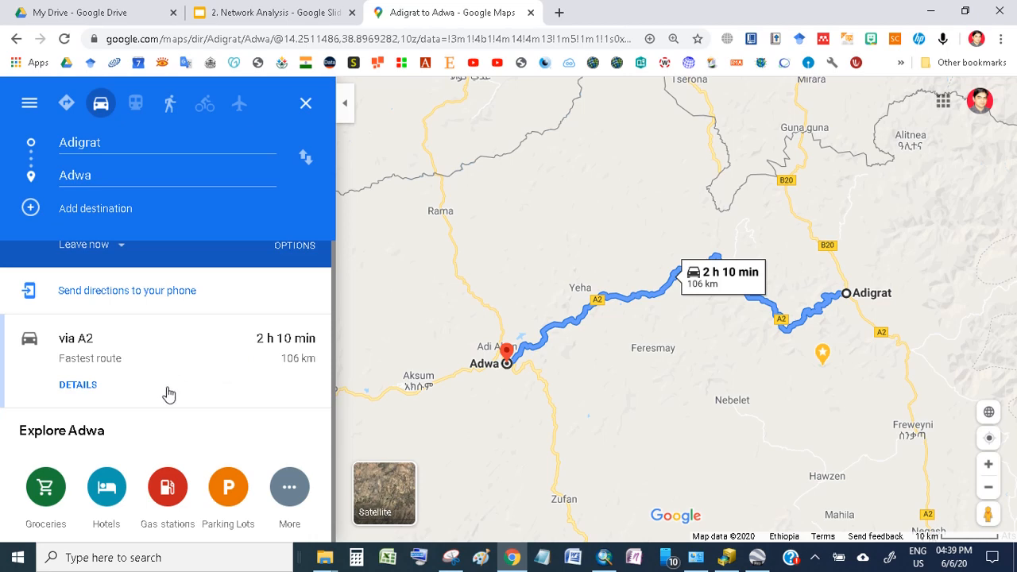
pyautogui.click(167, 487)
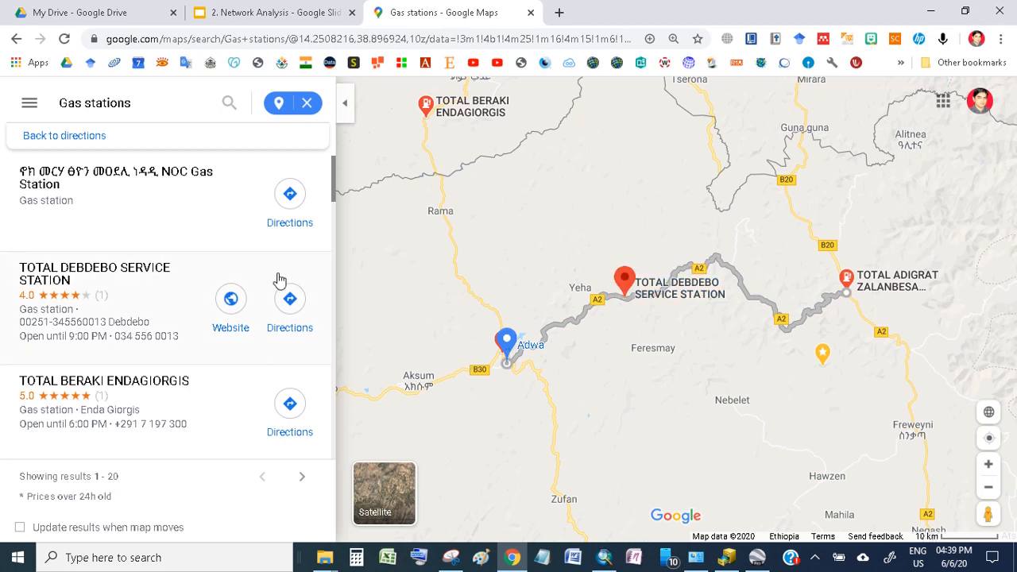
pyautogui.moveTo(543, 238); pyautogui.dragTo(510, 228)
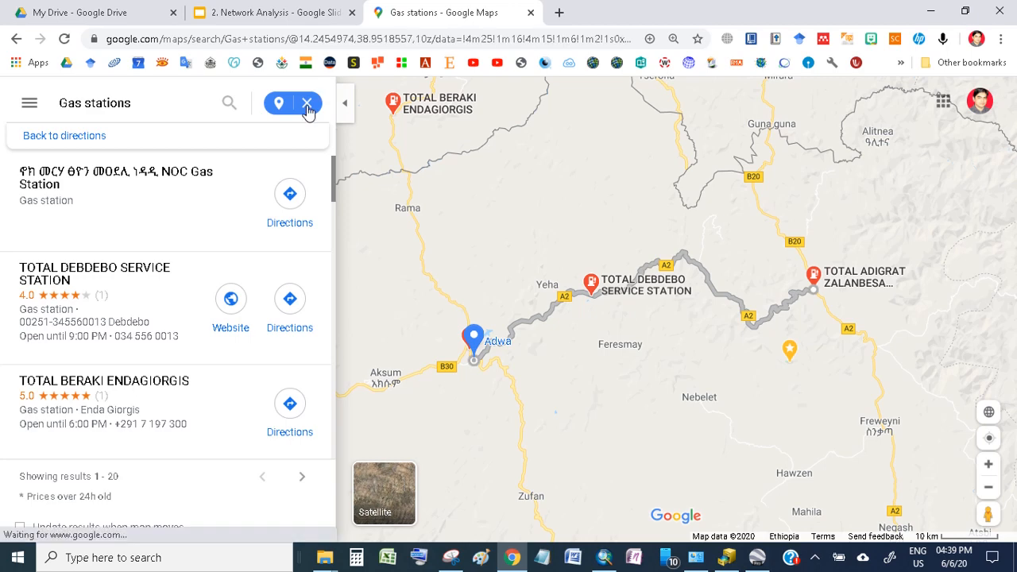
pyautogui.click(307, 104)
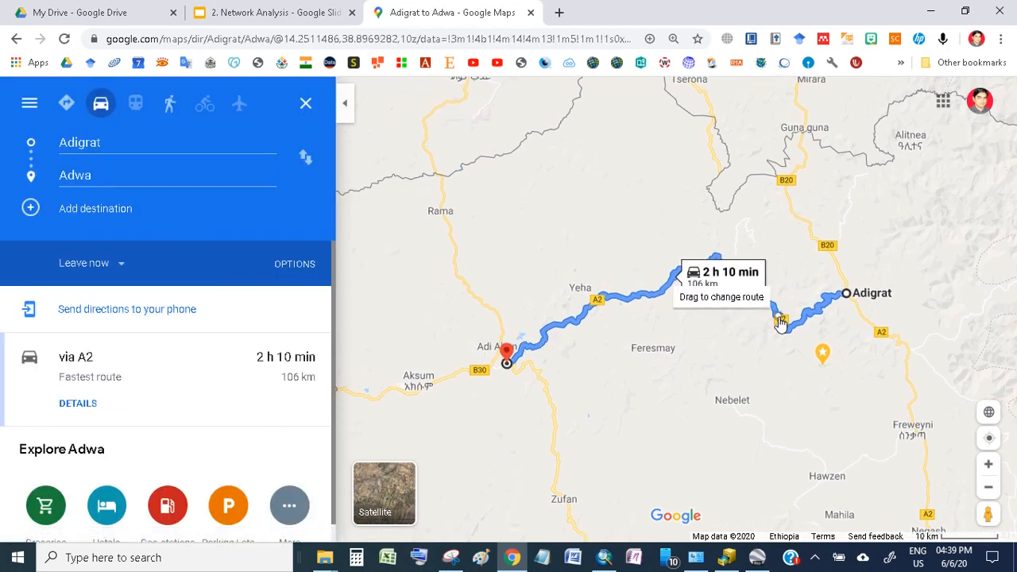
pyautogui.moveTo(705, 369); pyautogui.dragTo(644, 360)
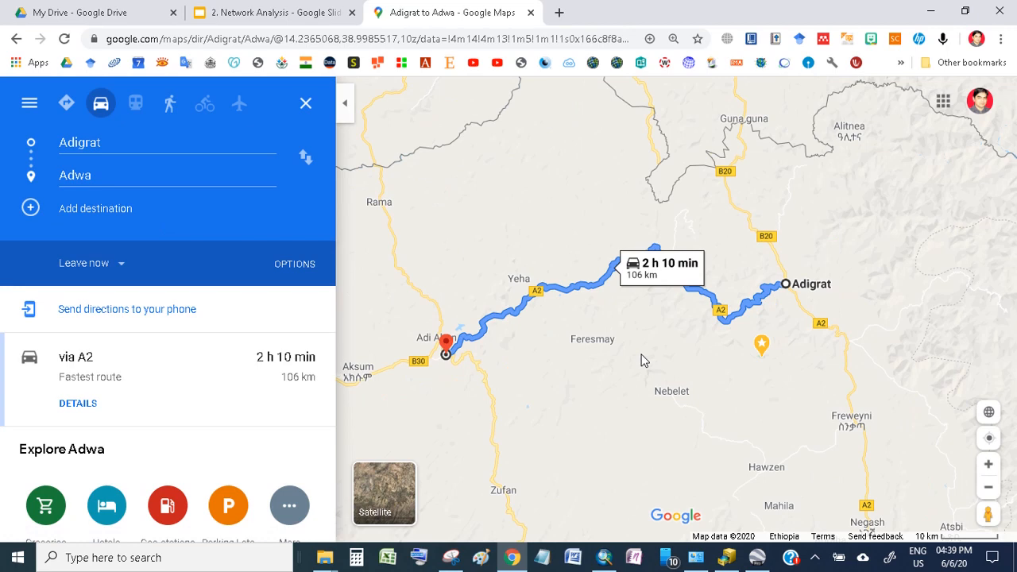